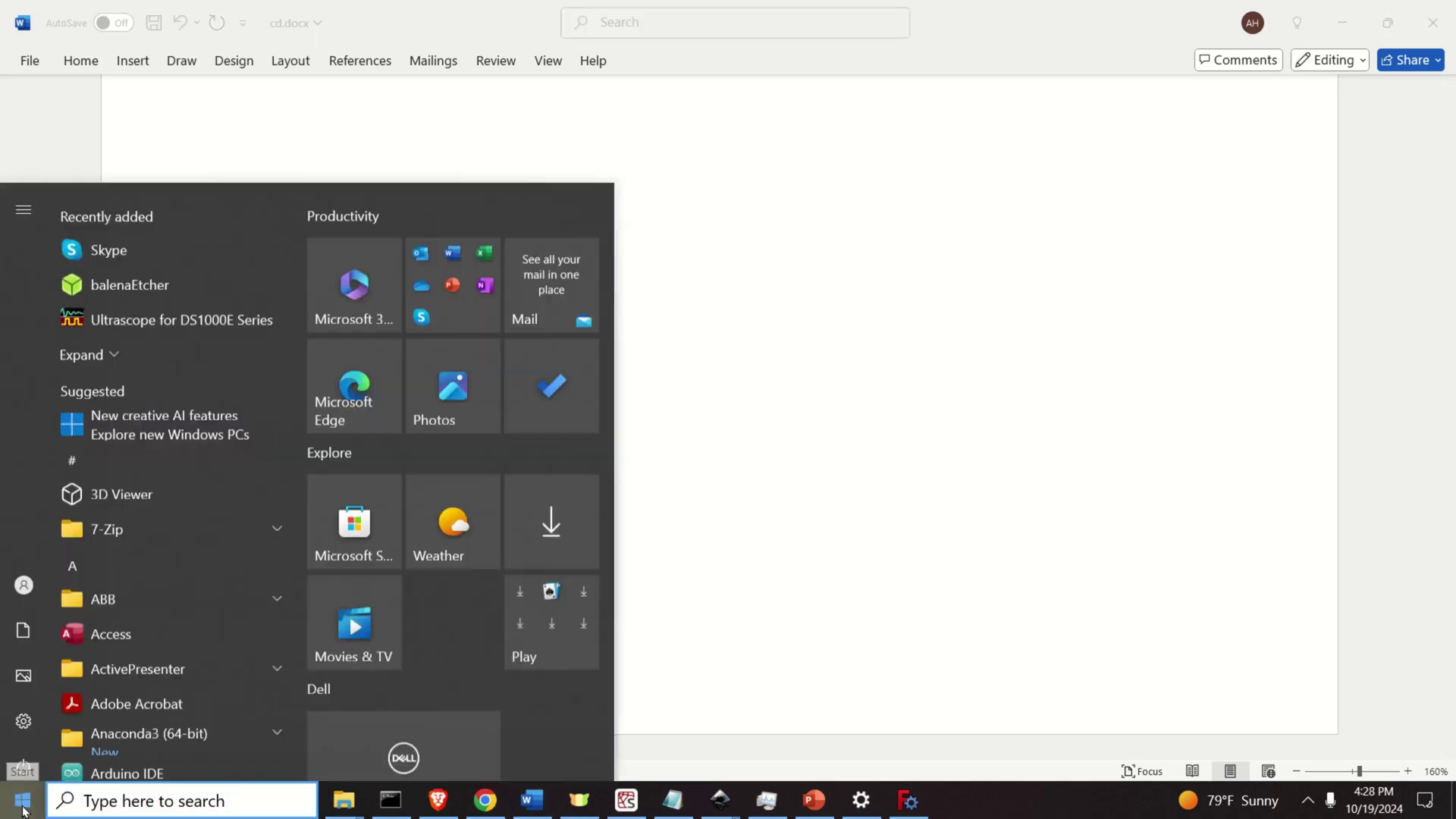
Launch FreeCAD and create a new empty document
type("free")
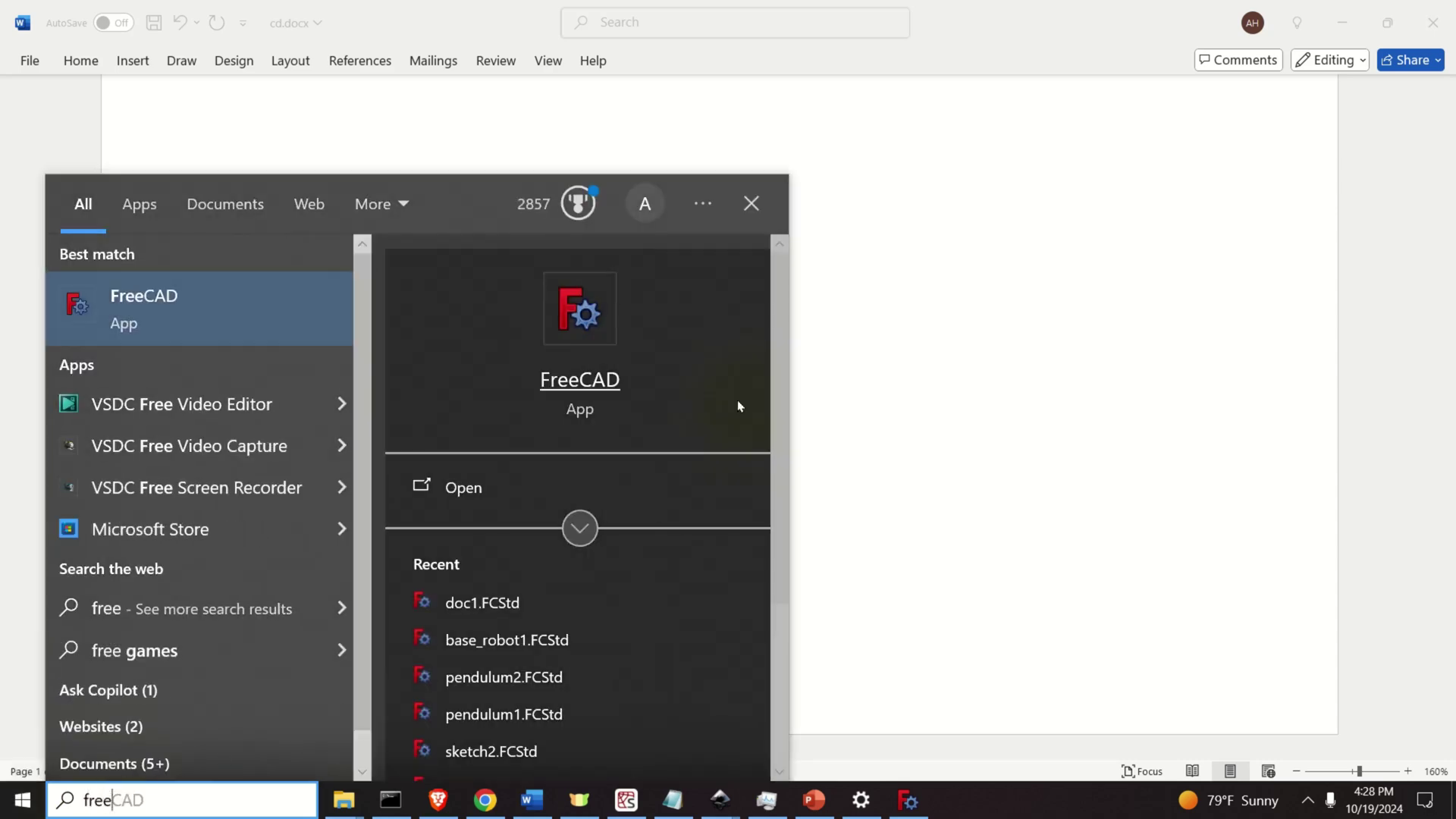
left_click(738, 402)
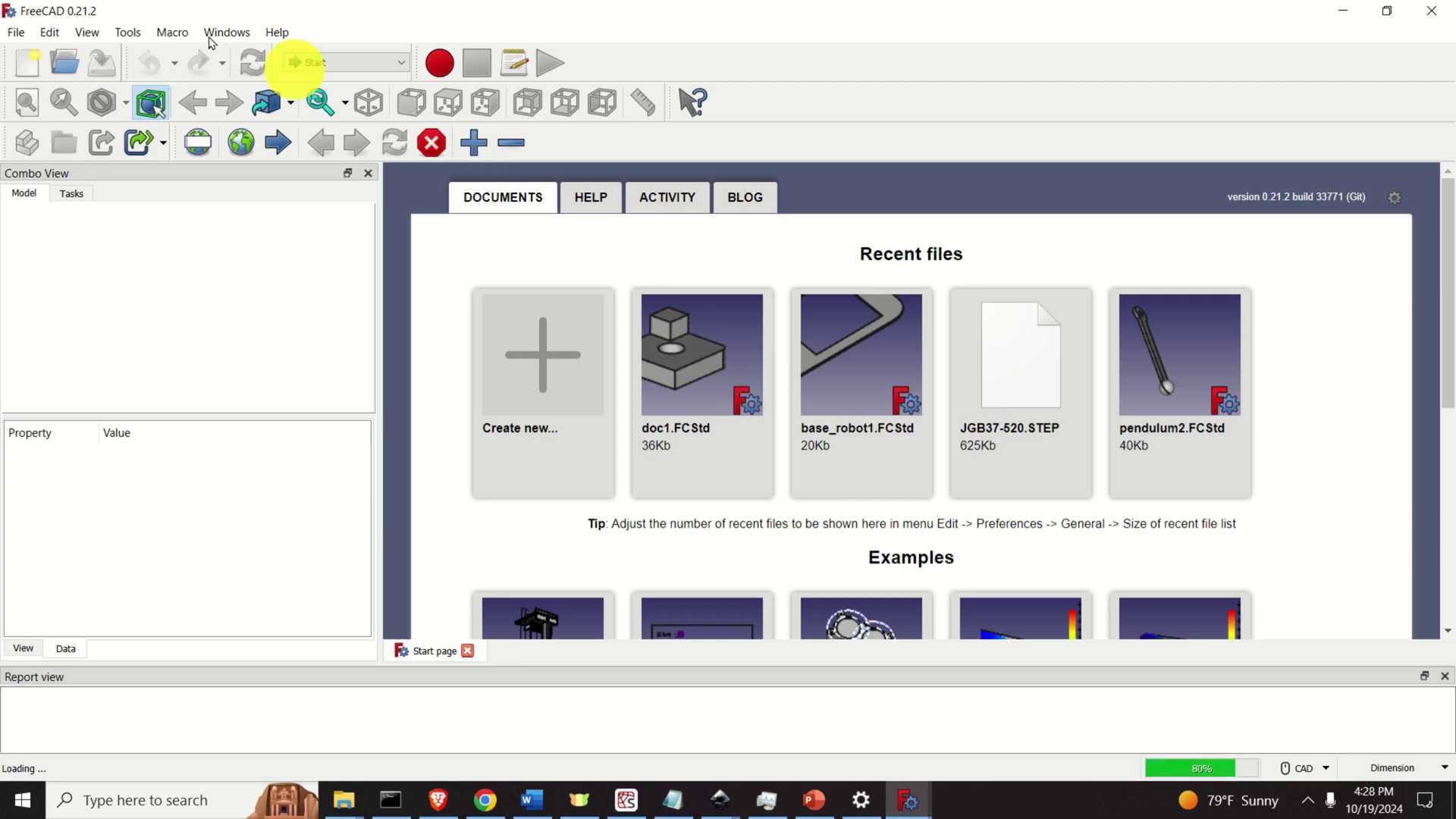
left_click(554, 362)
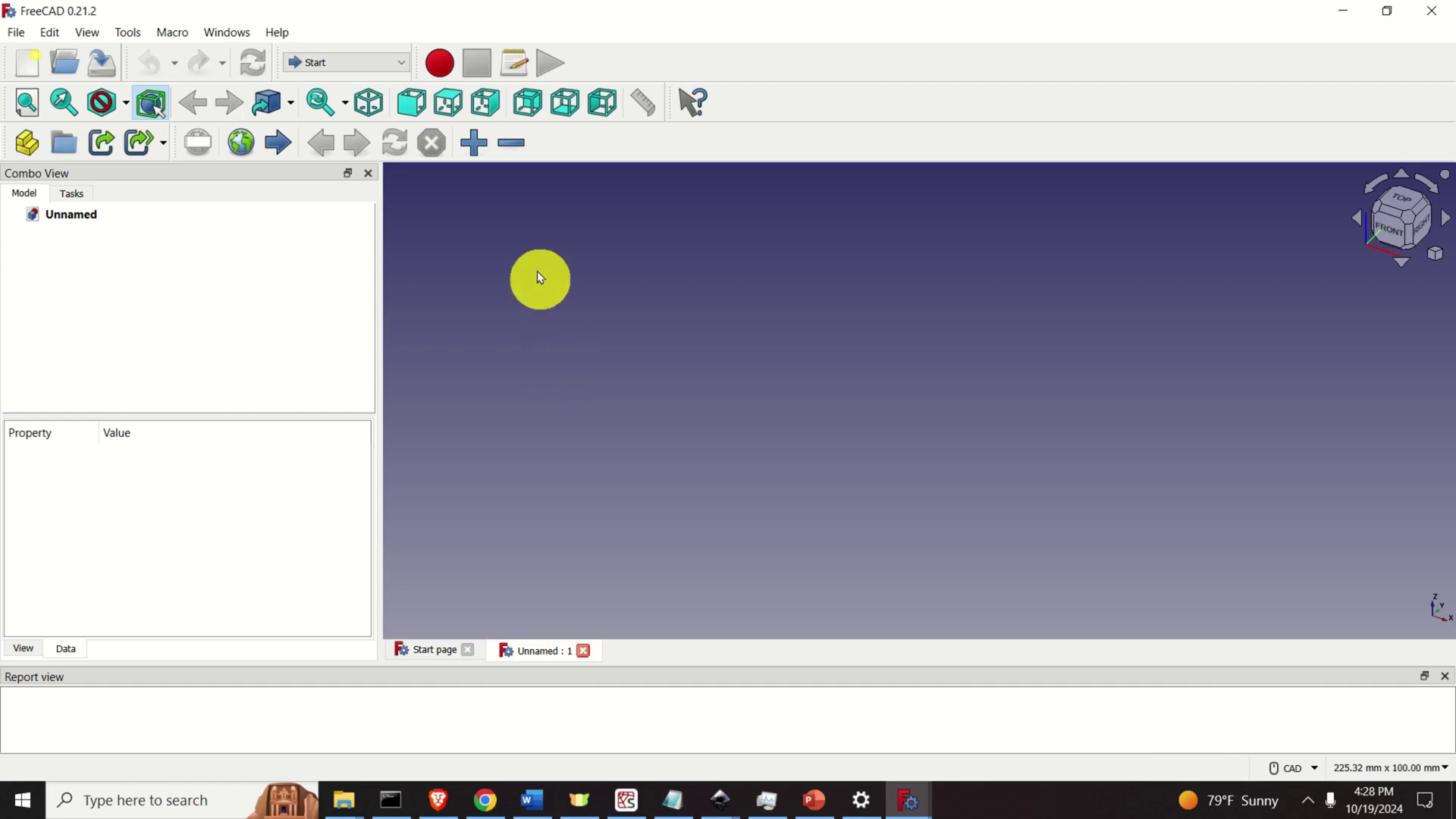
Switch to the Part Design workbench and create a body
left_click(400, 66)
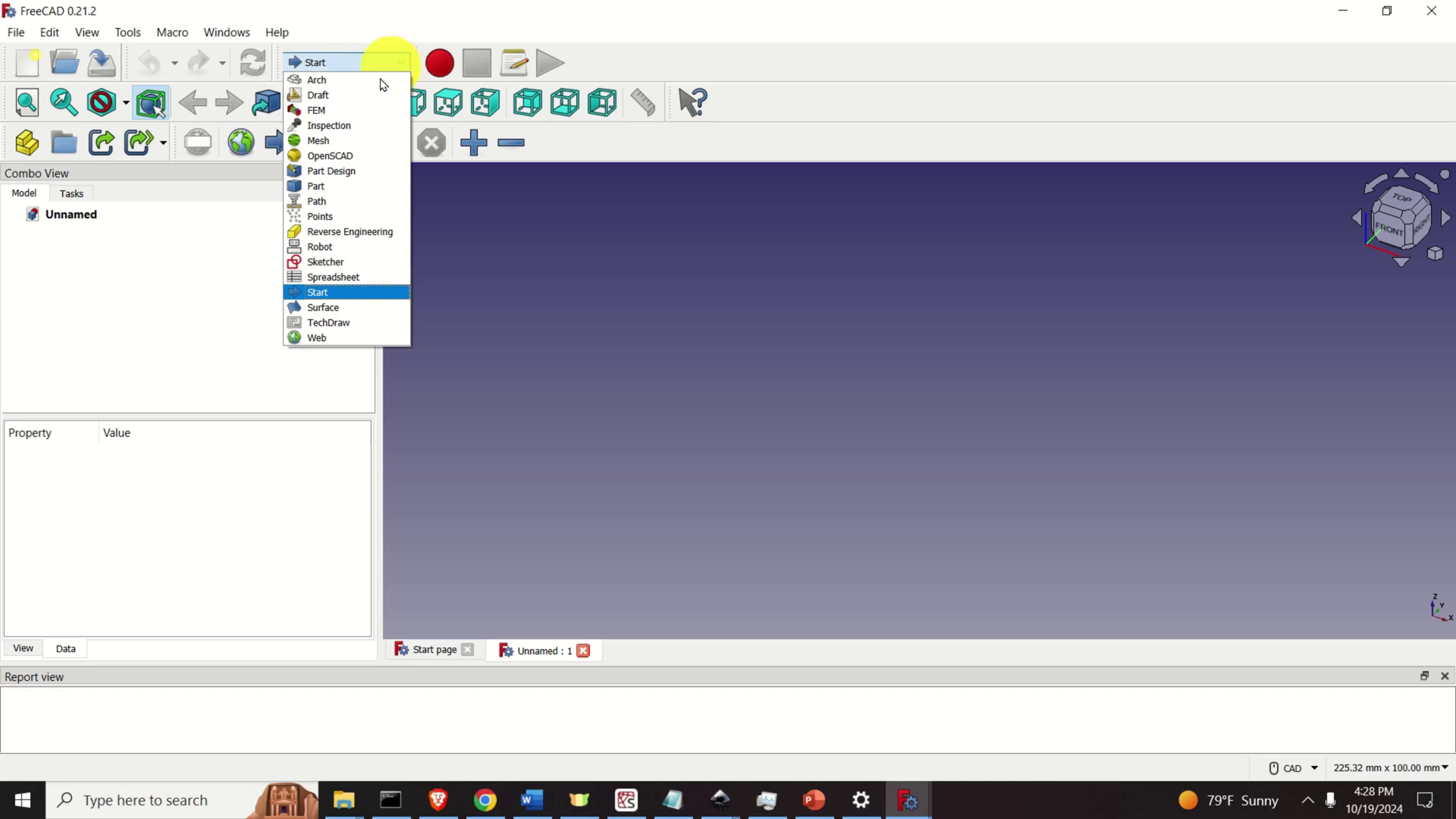
left_click(369, 168)
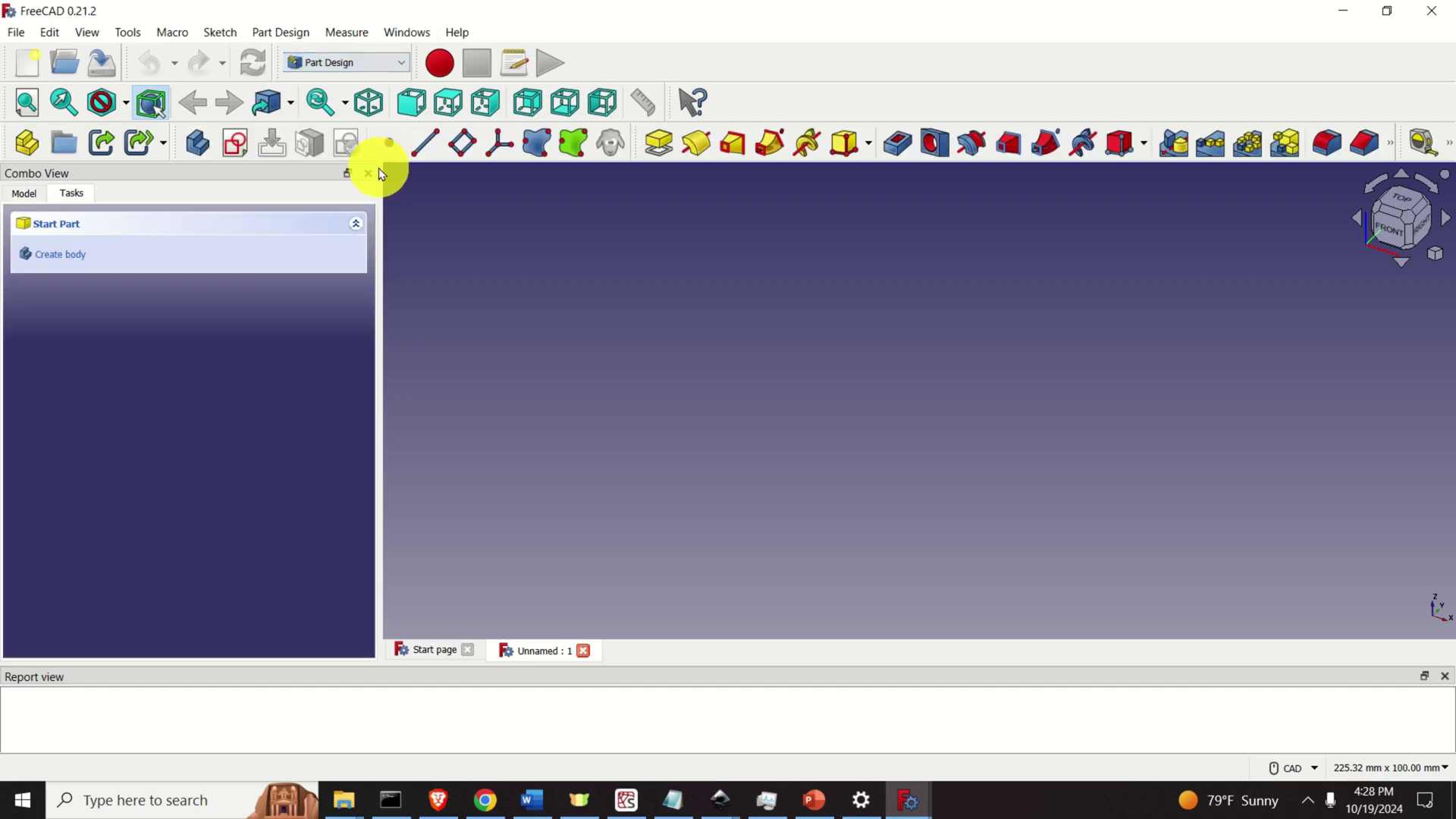
left_click(61, 258)
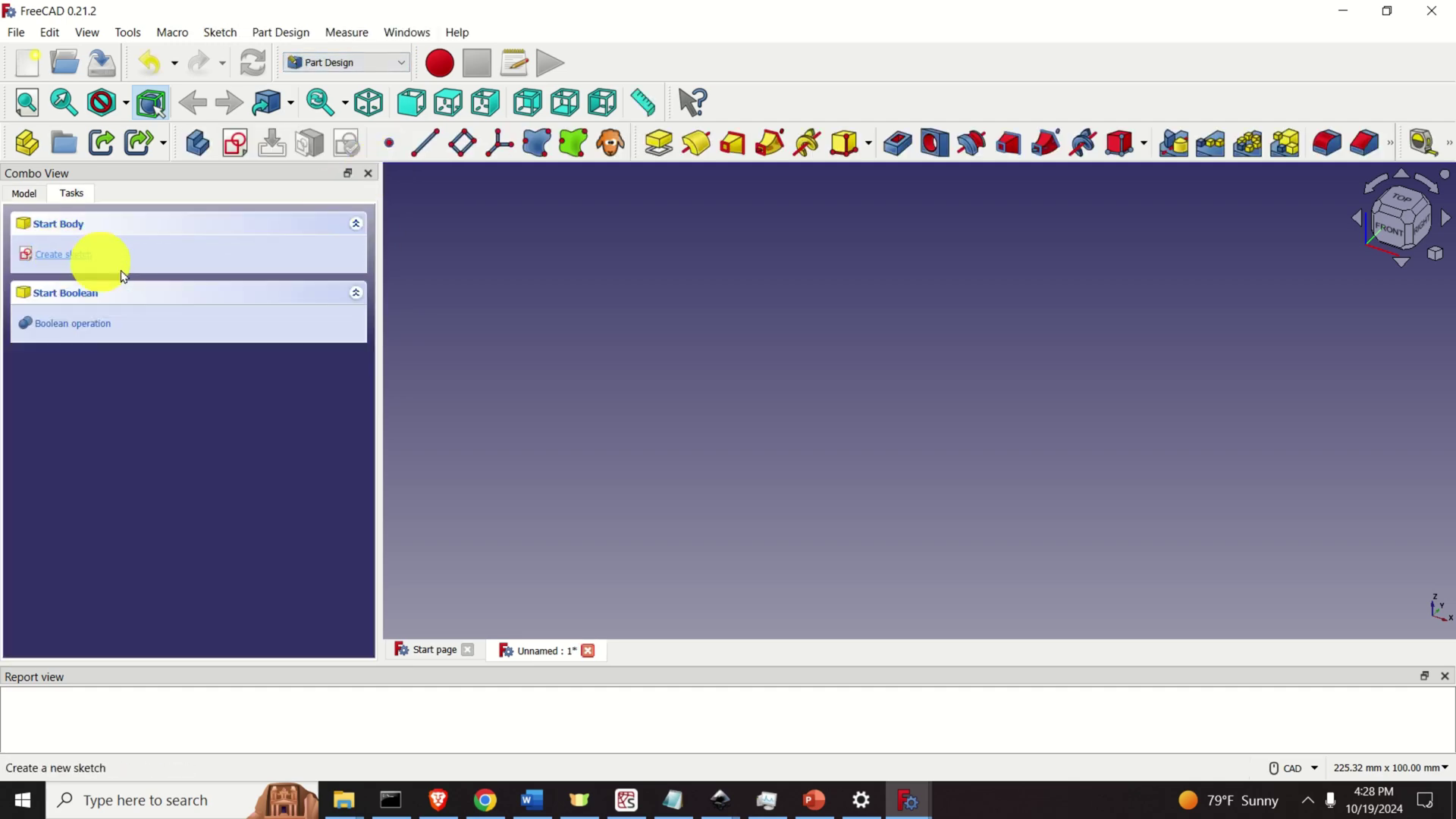
Create a new sketch on the XY-plane of the body
left_click(94, 256)
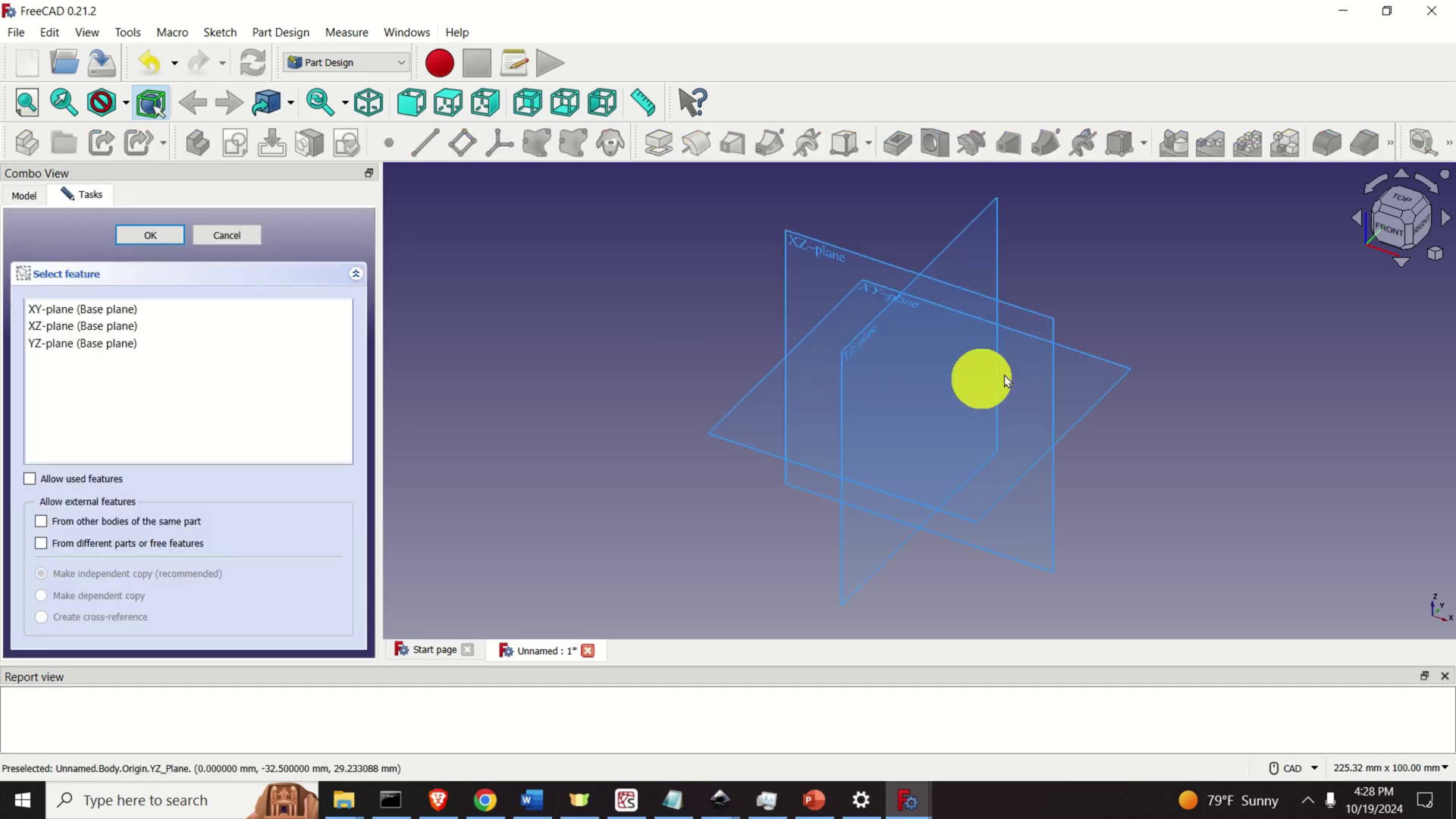
scroll(1109, 374, "up", 2)
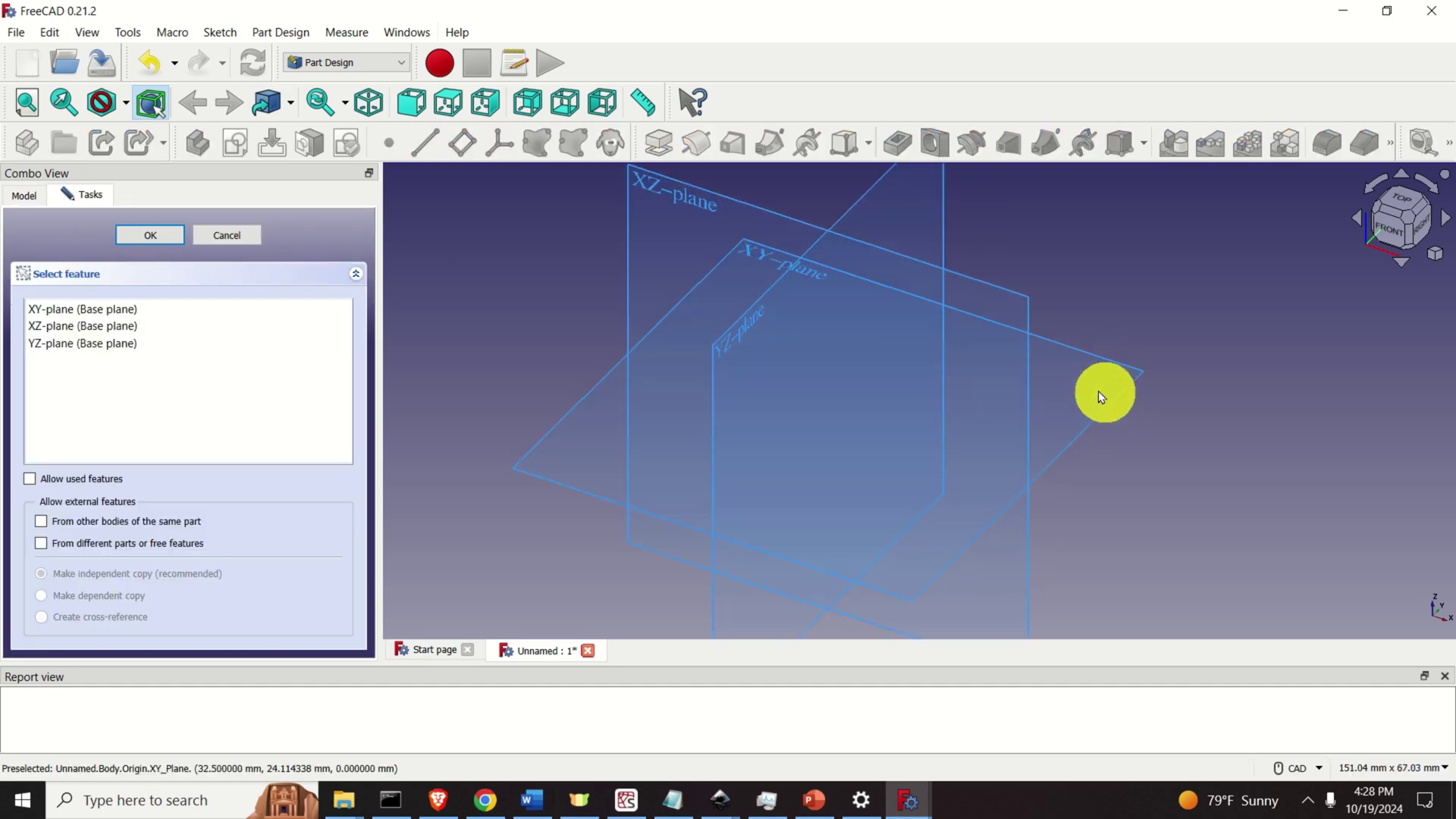
left_click(1113, 397)
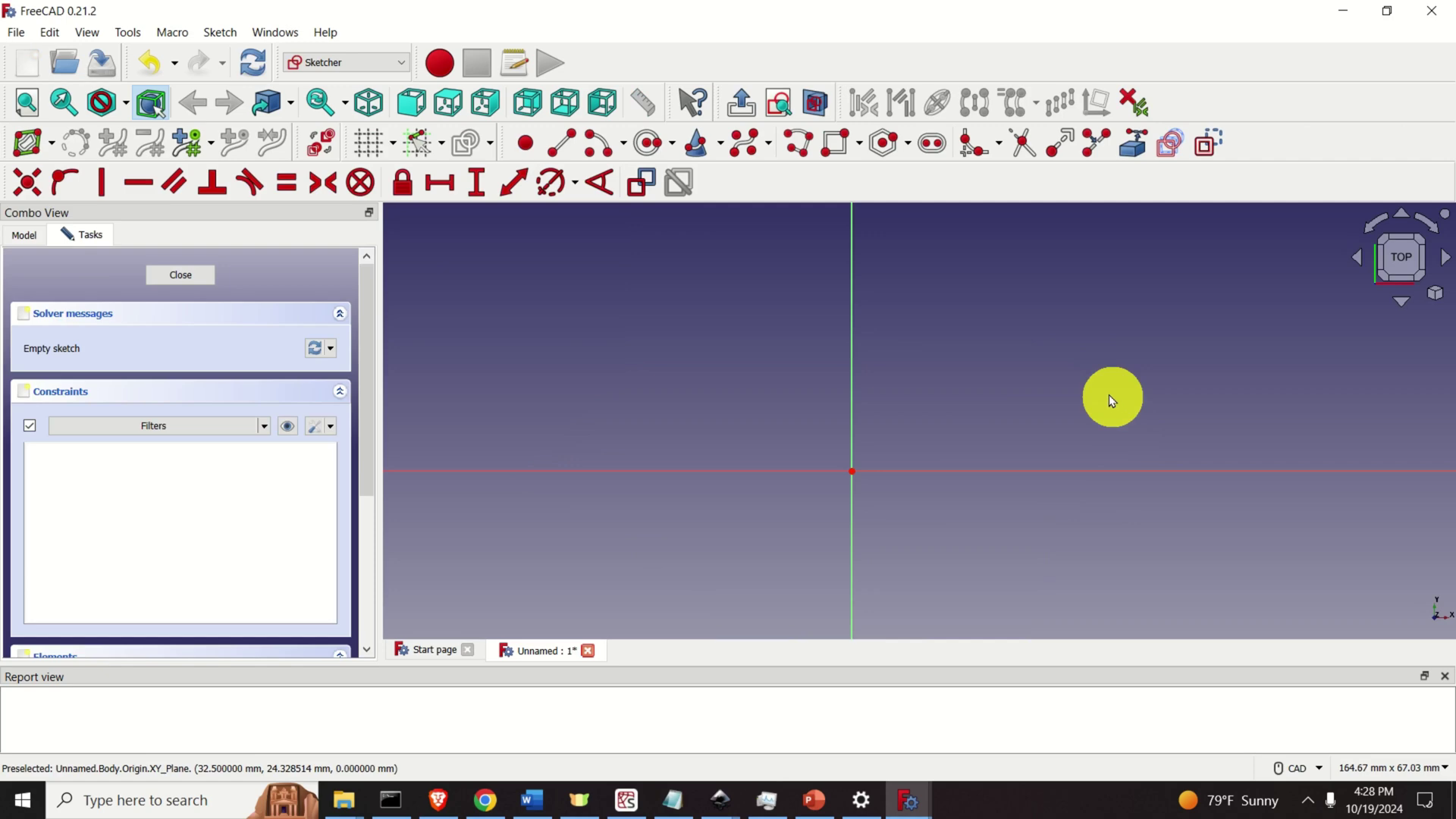
middle_click_drag(631, 353, 579, 316)
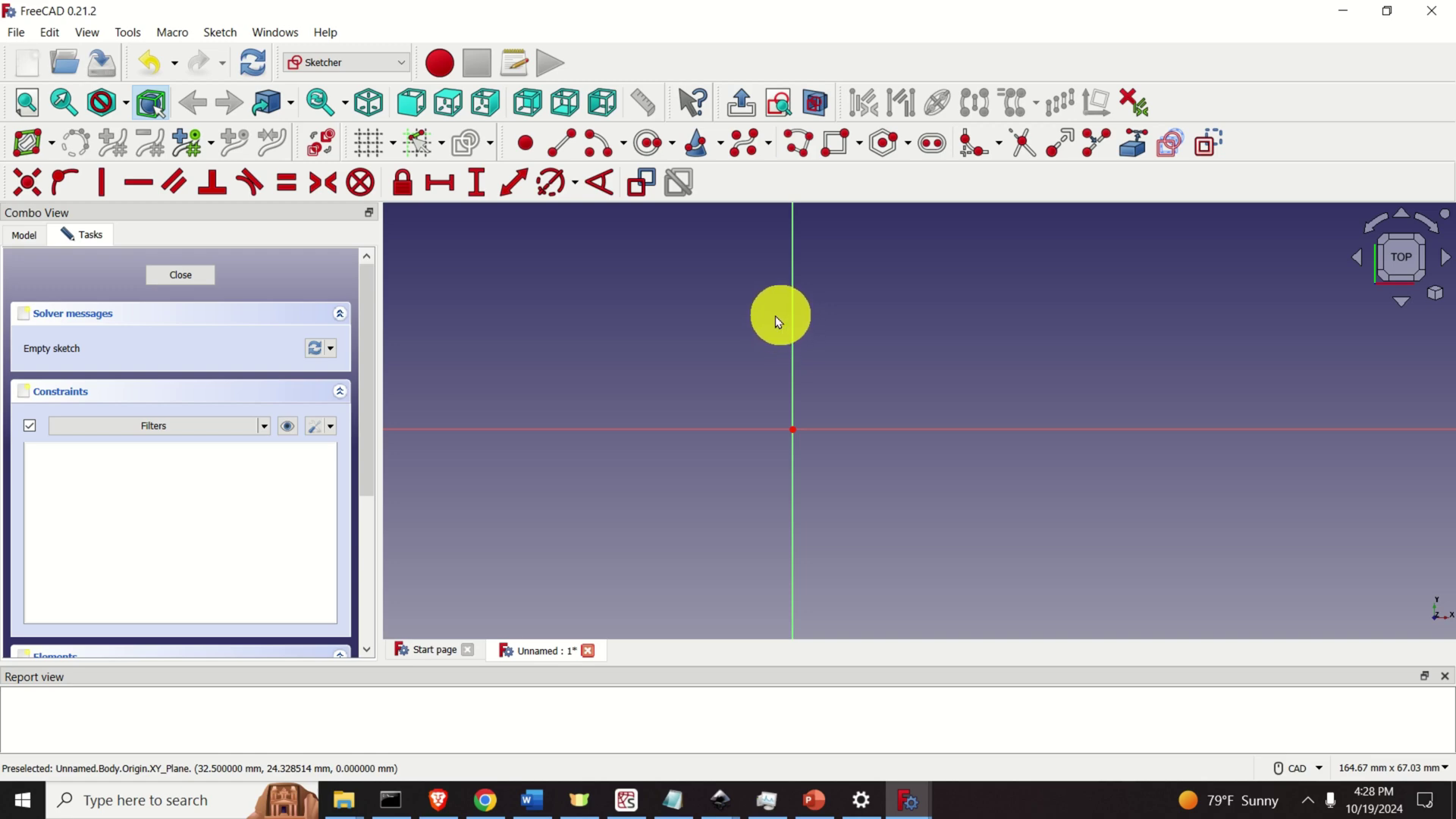
Turn on the sketch grid and review the snapping options
left_click(370, 143)
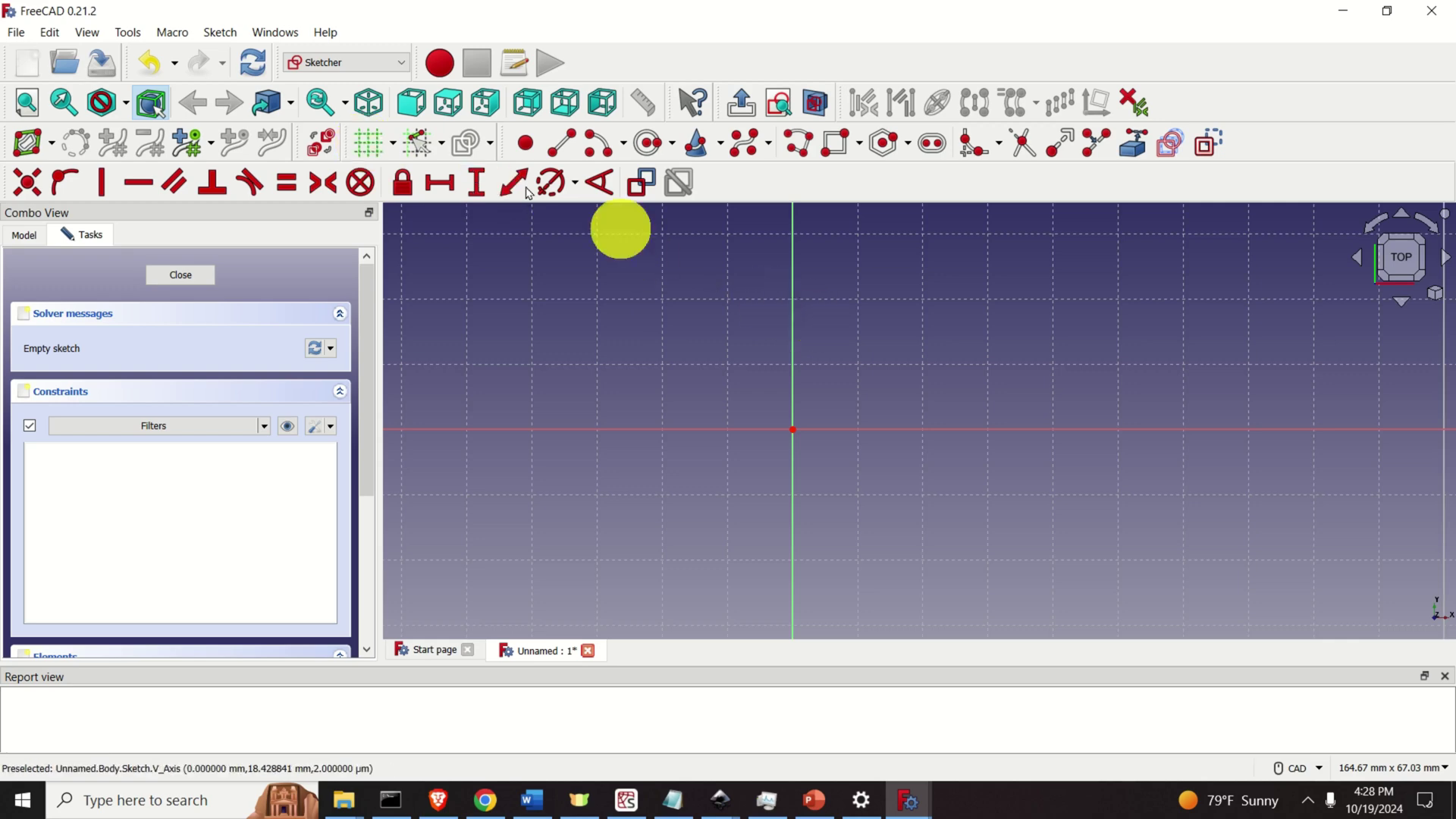
left_click(443, 144)
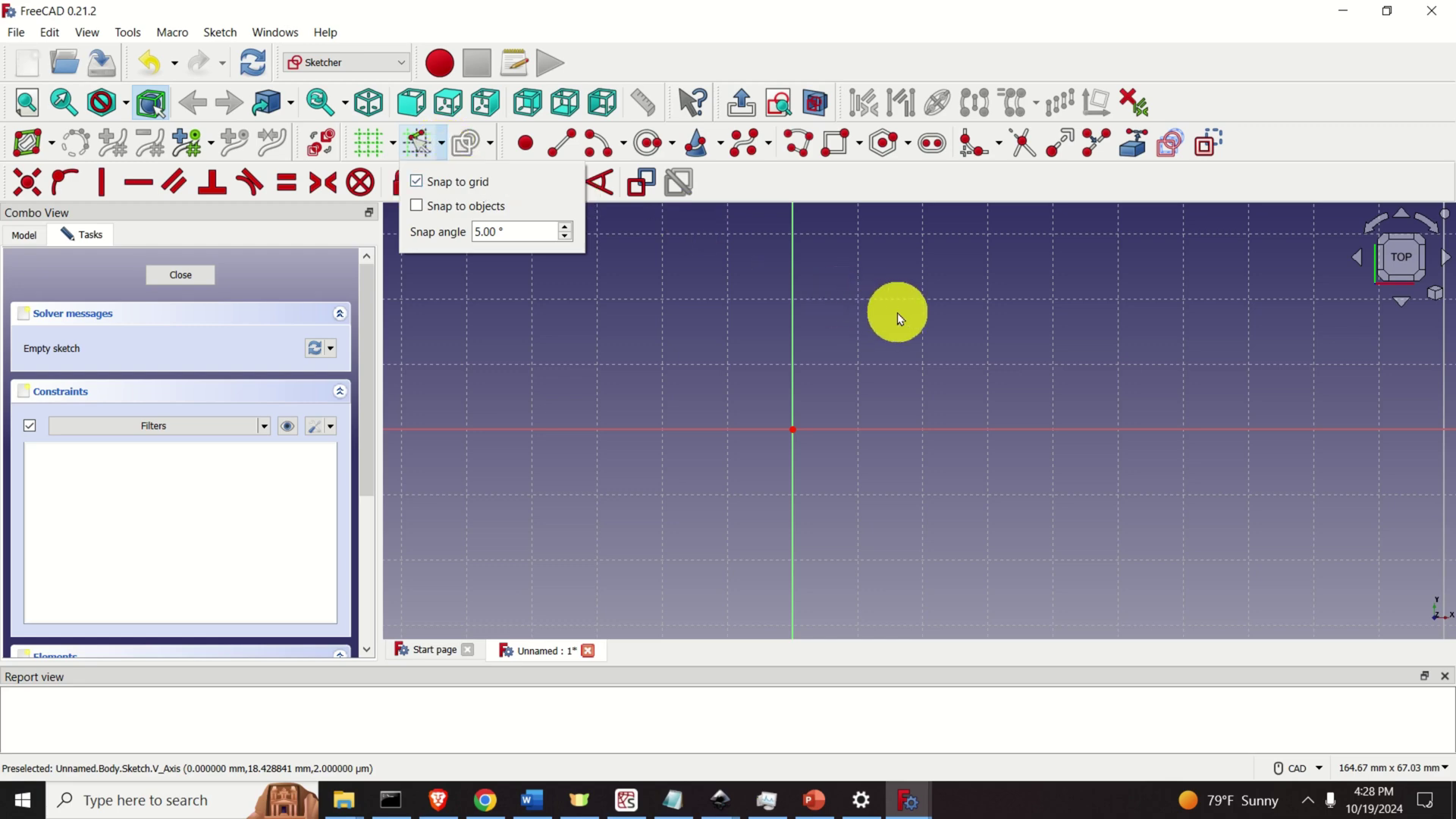
left_click(898, 313)
middle_click_drag(1031, 407, 990, 361)
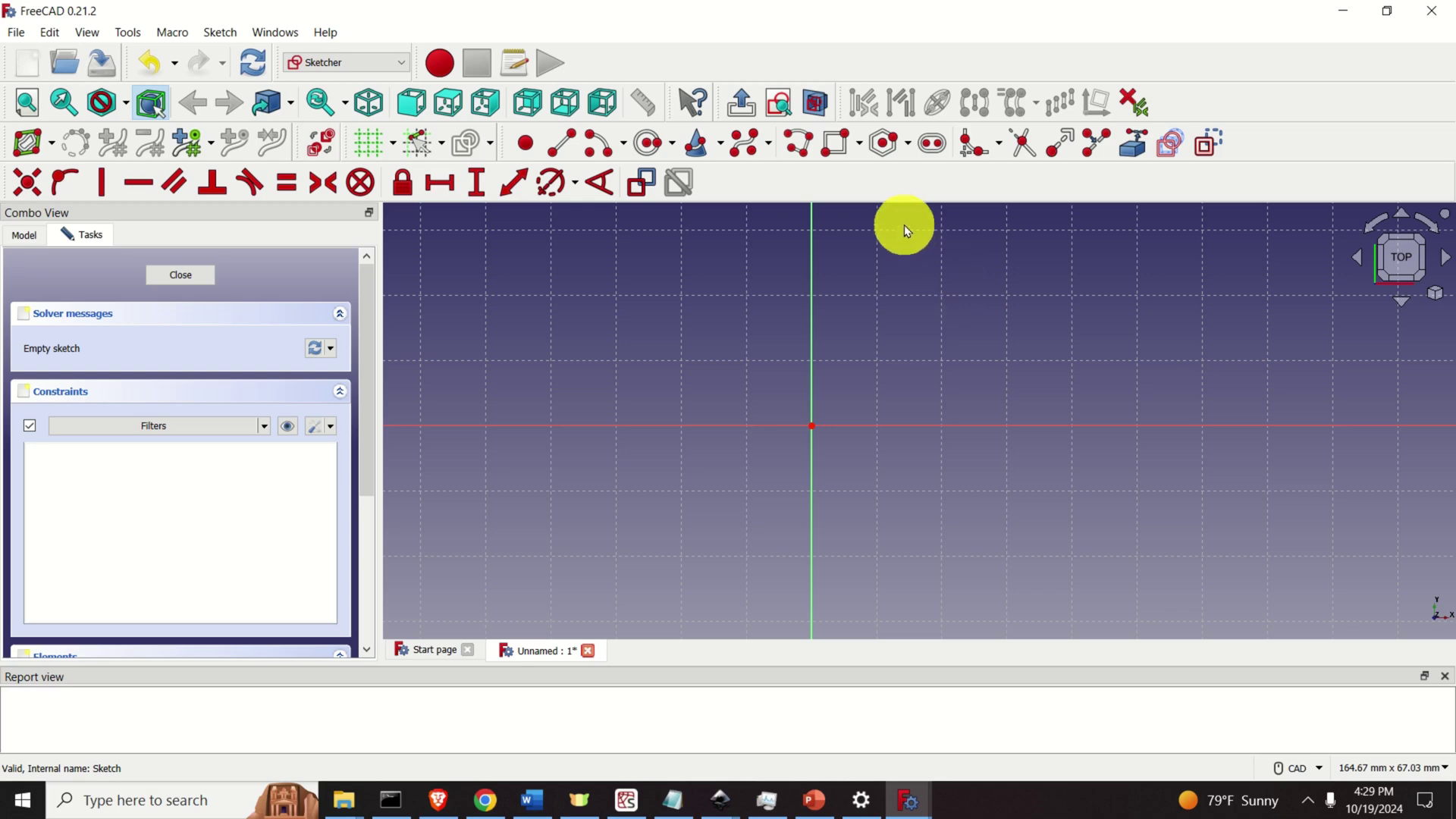
Sketch a circle centred at about (60 mm, 20 mm) with a radius of about 14 mm, and end the circle command
middle_click_drag(1036, 317, 848, 341)
scroll(848, 341, "up", 1)
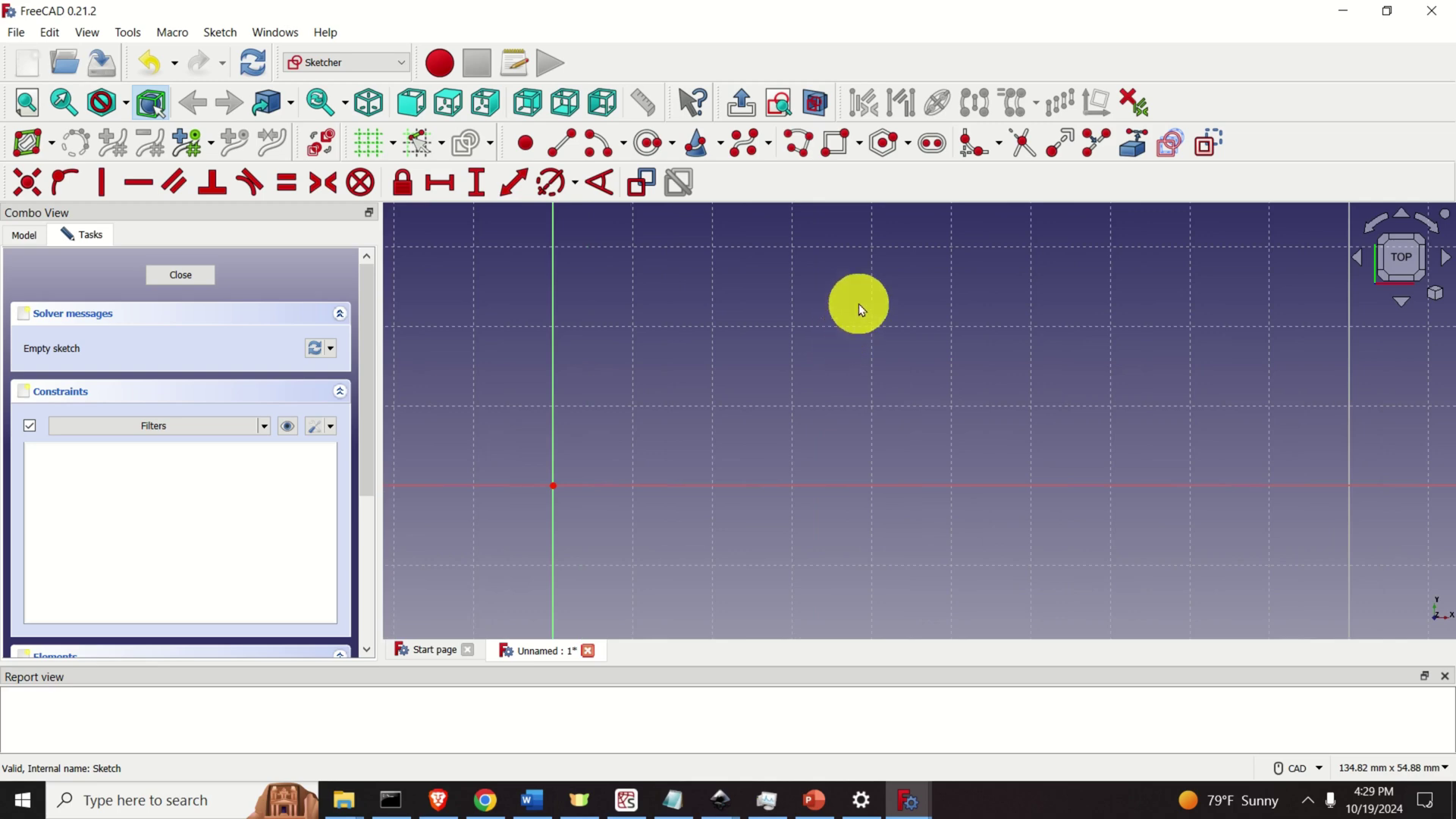
left_click(661, 157)
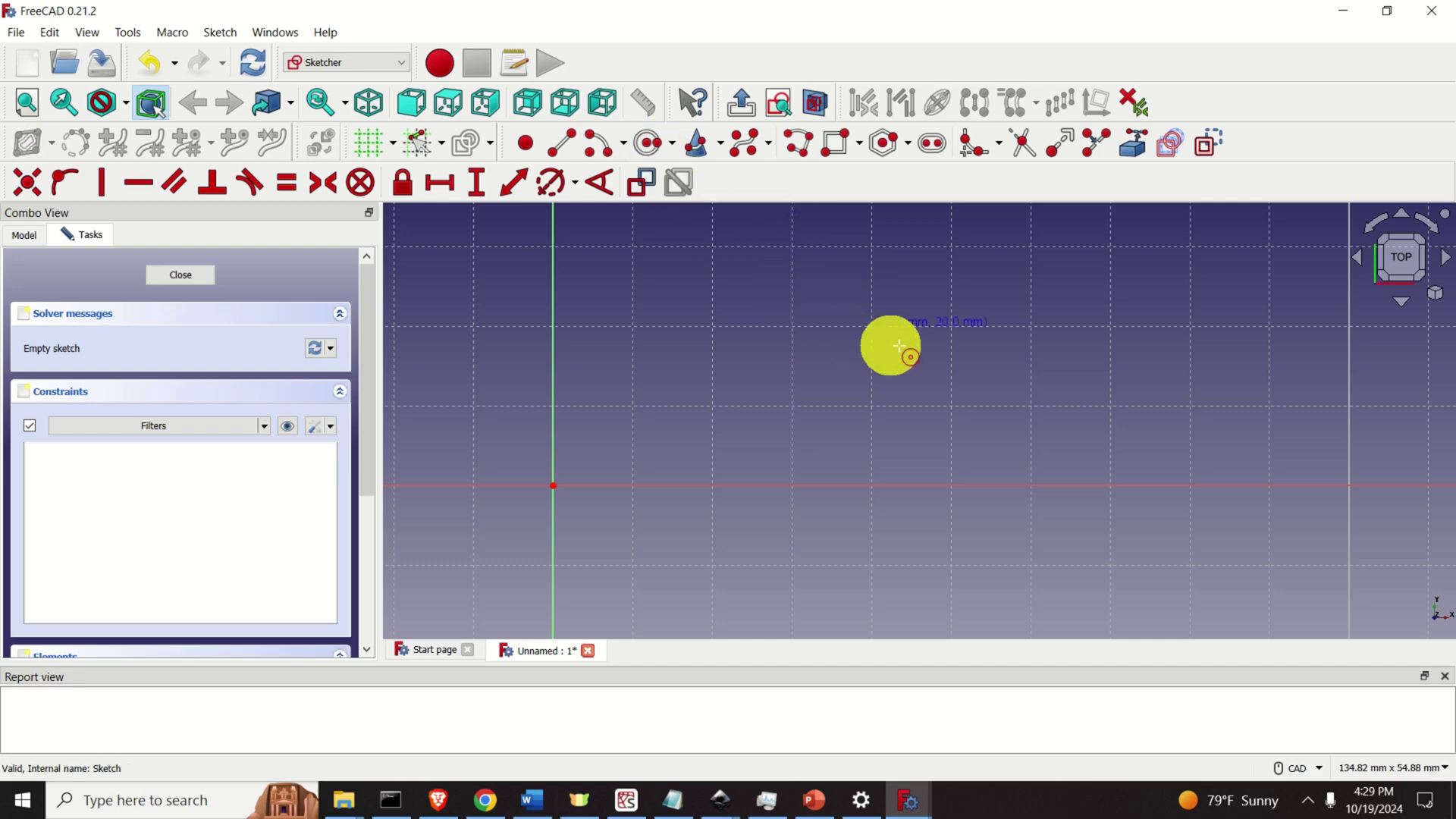
left_click(1032, 328)
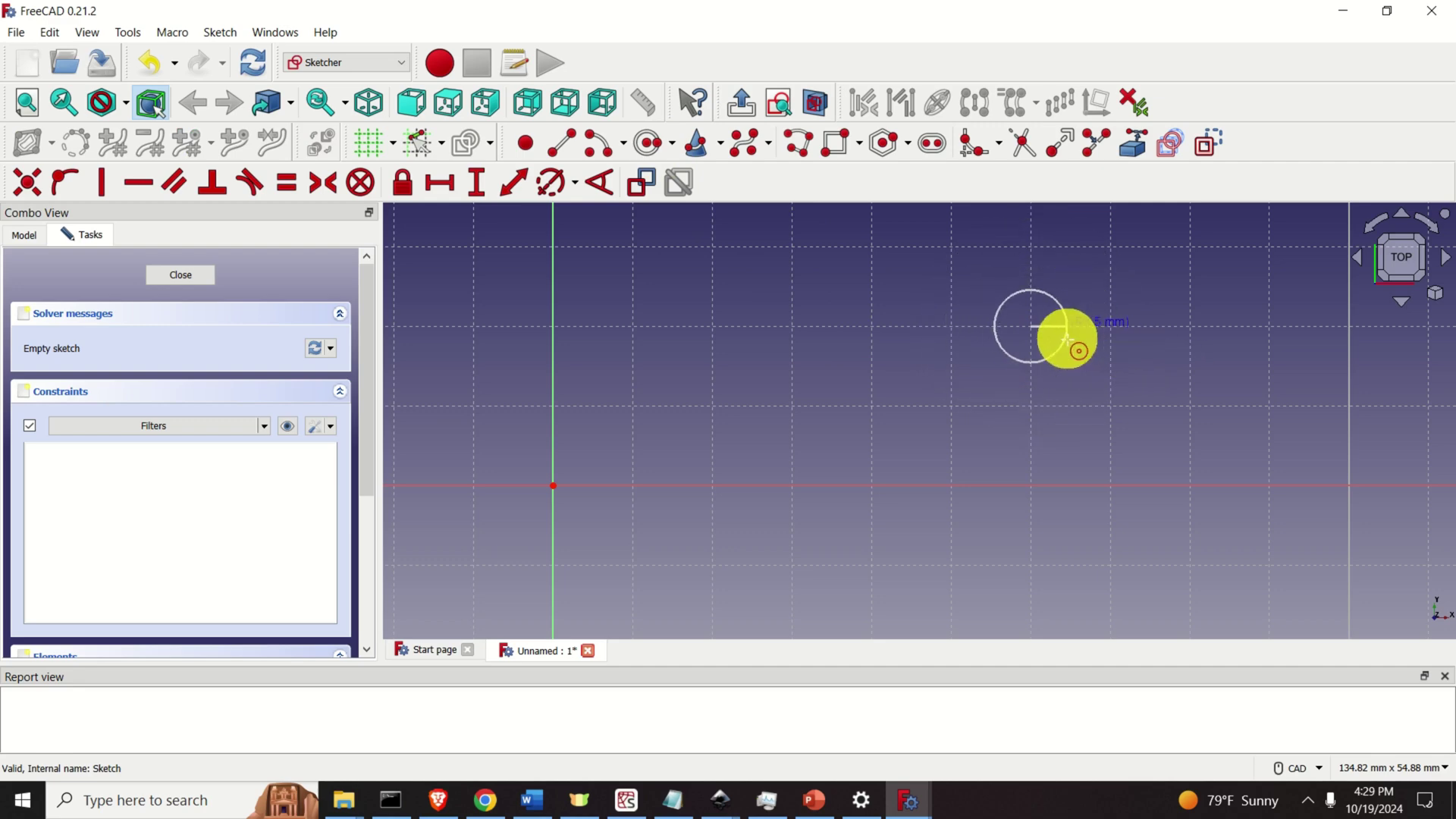
left_click(1142, 348)
middle_click_drag(1245, 296, 1064, 326)
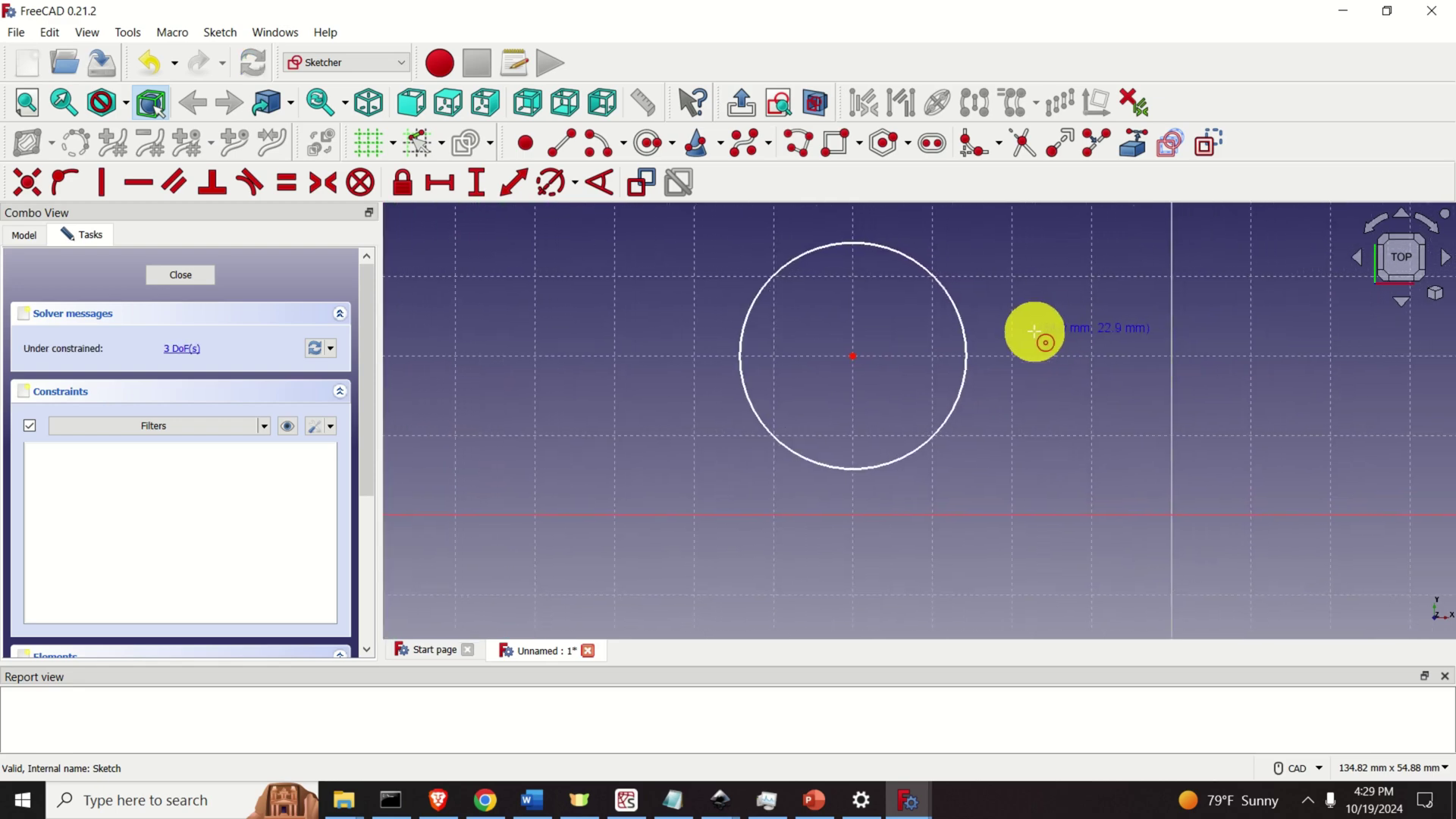
right_click(1034, 331)
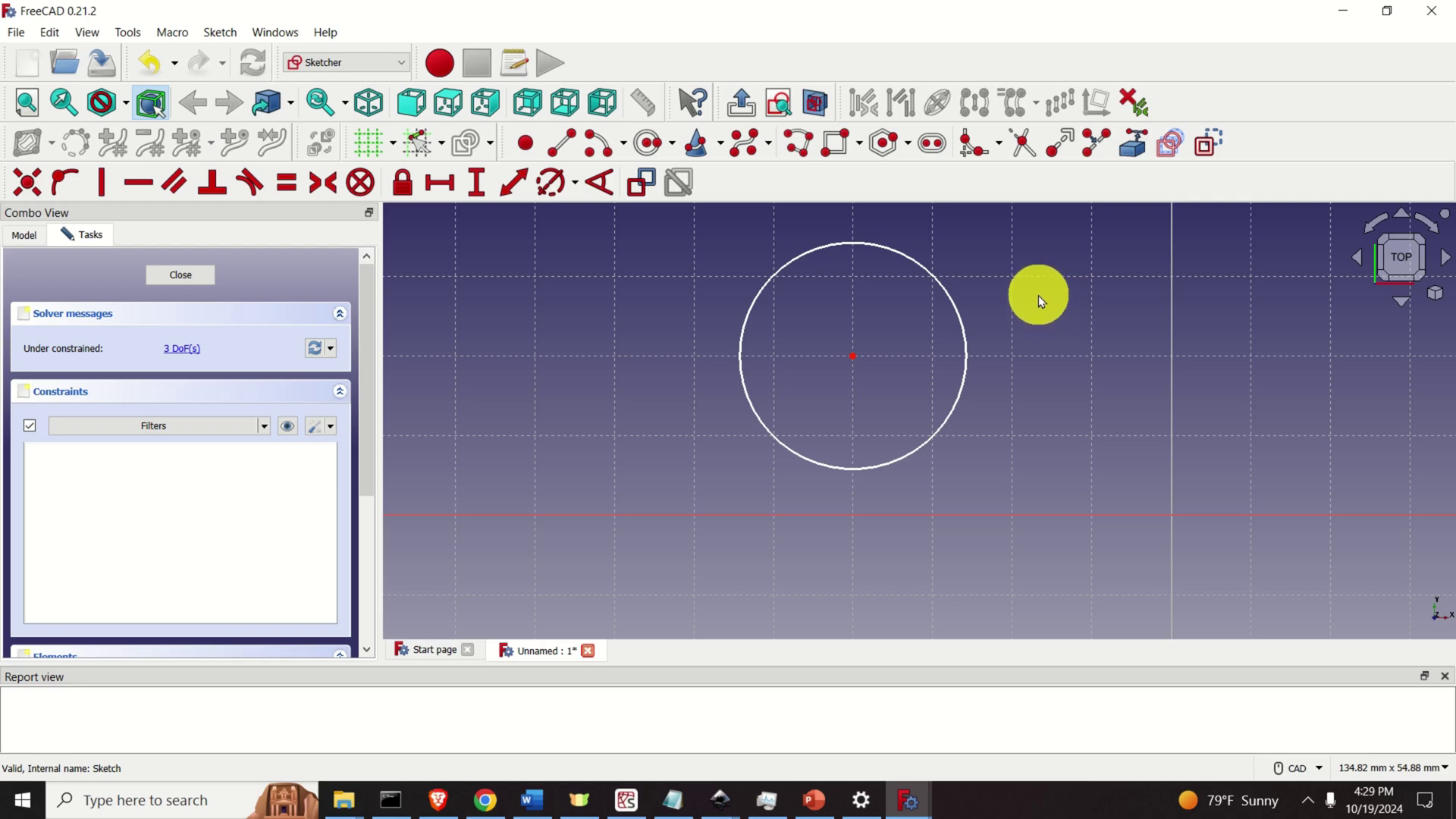
Examine the circle and the grid spacing at different zoom levels, and check the sketch's remaining degrees of freedom
mouse_move(1041, 308)
middle_mouse_down()
mouse_move(917, 315)
mouse_move(1185, 326)
mouse_move(839, 344)
mouse_move(1216, 351)
mouse_move(946, 348)
mouse_move(1152, 350)
middle_mouse_up()
scroll(1090, 366, "up", 5)
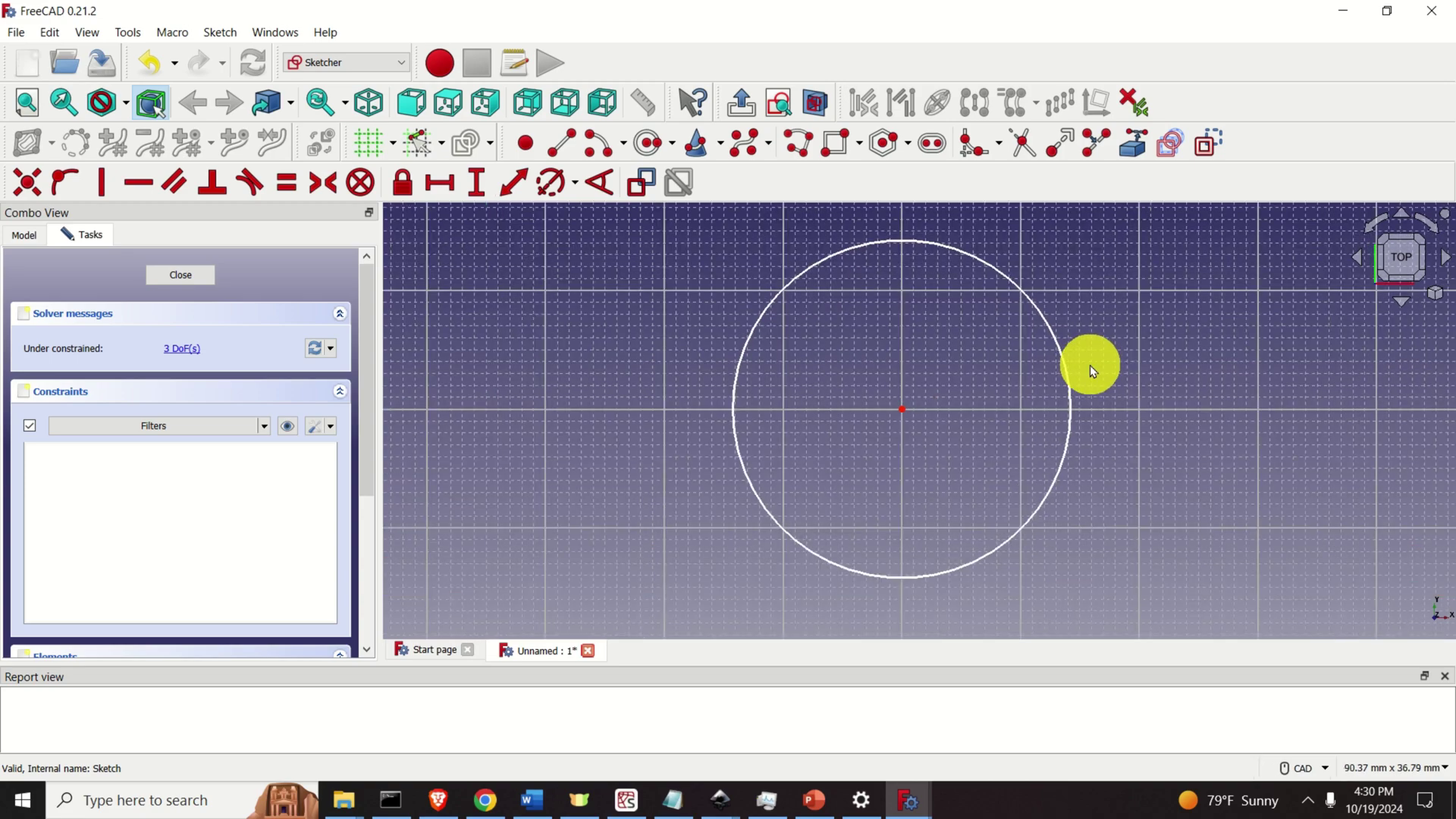
scroll(1093, 361, "down", 5)
scroll(1094, 362, "up", 6)
scroll(1094, 362, "down", 5)
scroll(1093, 362, "down", 1)
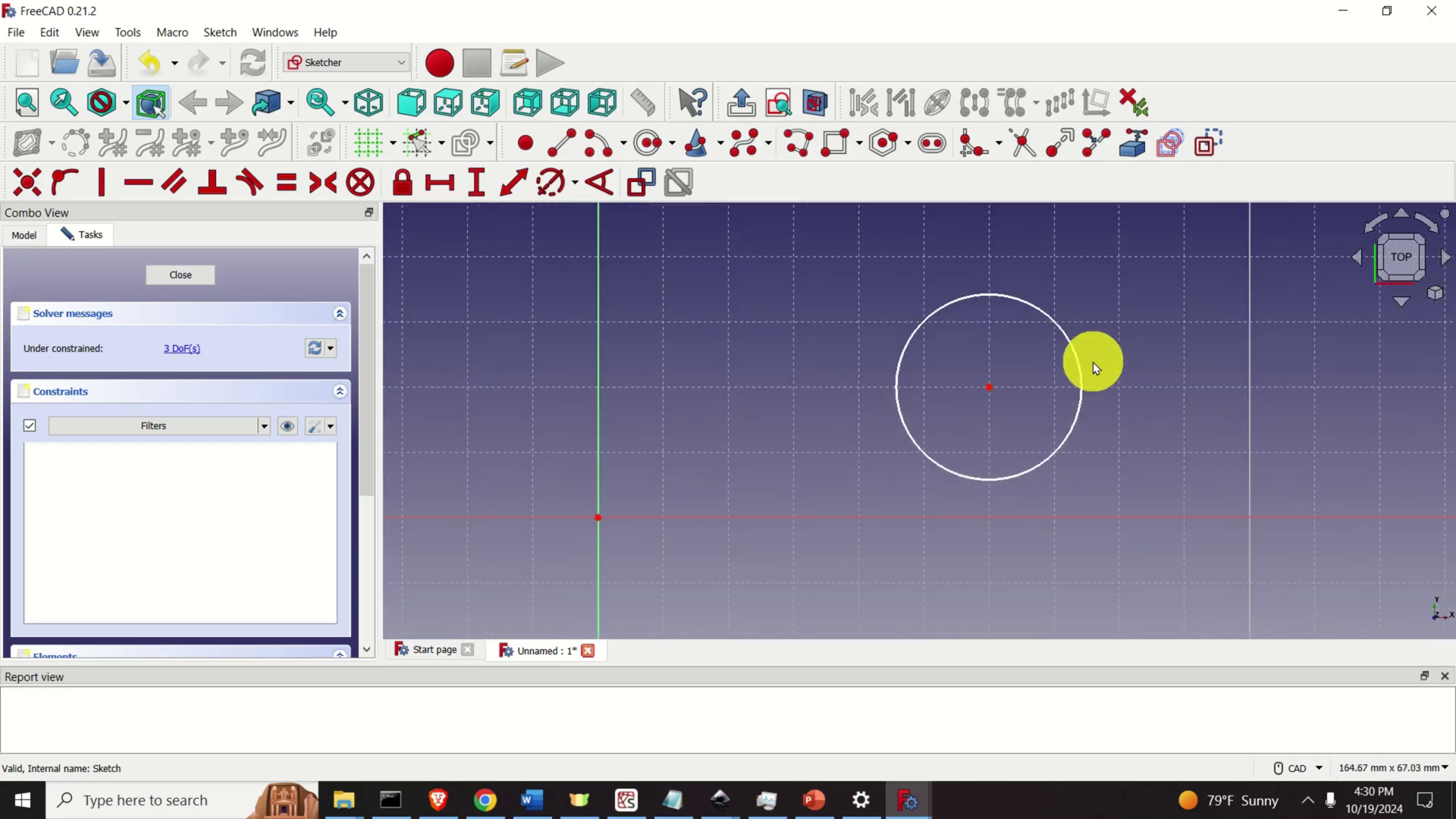
scroll(1094, 362, "up", 8)
scroll(1093, 361, "down", 5)
scroll(1094, 361, "down", 4)
scroll(1094, 362, "up", 1)
scroll(1093, 362, "down", 1)
mouse_move(1129, 354)
middle_mouse_down()
mouse_move(1112, 312)
mouse_move(1080, 315)
mouse_move(1078, 358)
middle_mouse_up()
scroll(1102, 311, "down", 1)
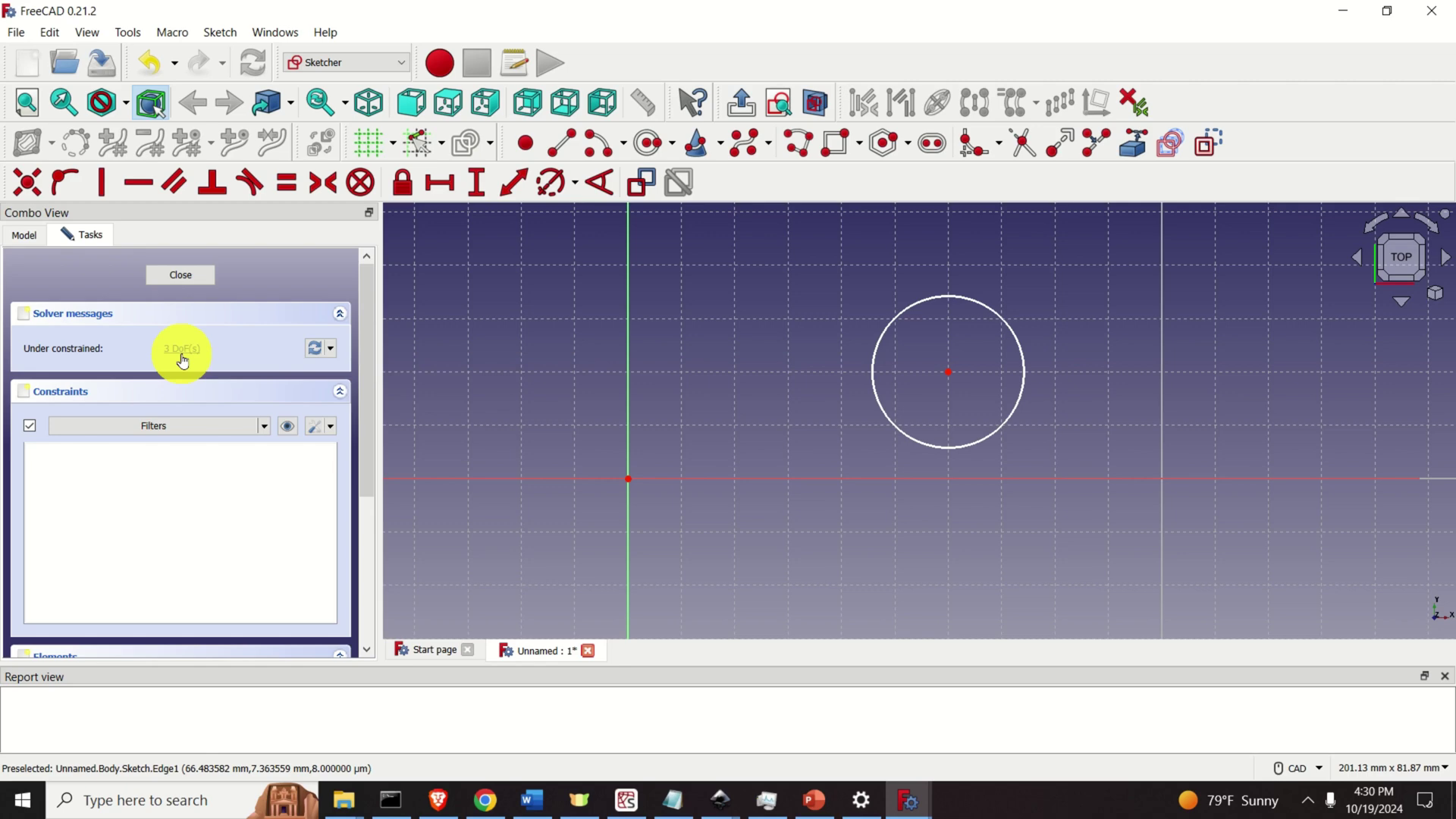
scroll(934, 351, "up", 3)
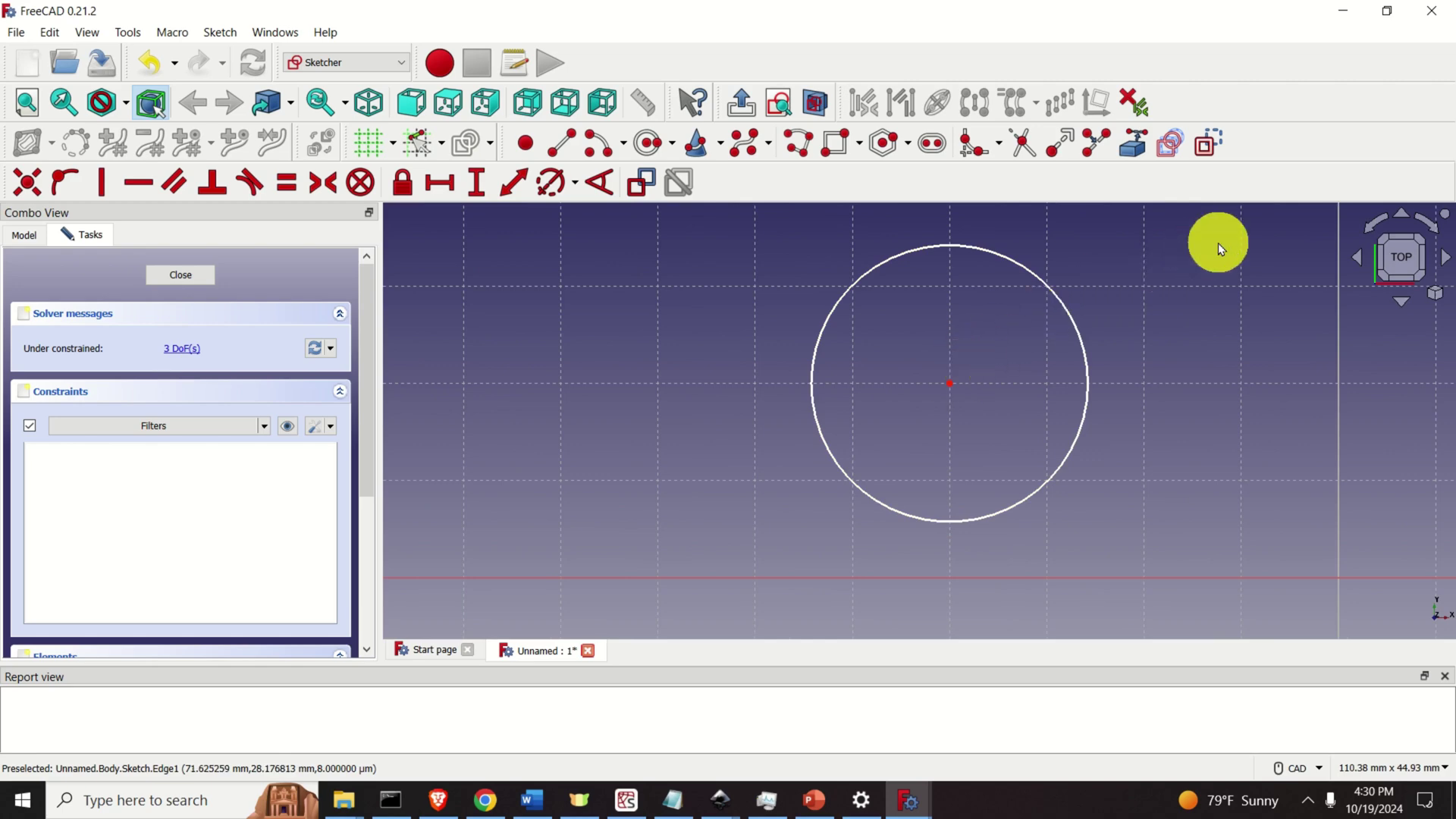
Shrink the unconstrained circle freehand to a radius of about 7 mm, with its centre kept at (60 mm, 20 mm)
mouse_move(1068, 321)
left_mouse_down()
mouse_move(1128, 302)
mouse_move(1046, 357)
mouse_move(1209, 296)
mouse_move(998, 402)
mouse_move(1140, 345)
mouse_move(991, 397)
mouse_move(1147, 361)
mouse_move(987, 393)
mouse_move(1141, 370)
mouse_move(999, 396)
left_mouse_up()
scroll(965, 400, "down", 4)
scroll(965, 400, "up", 2)
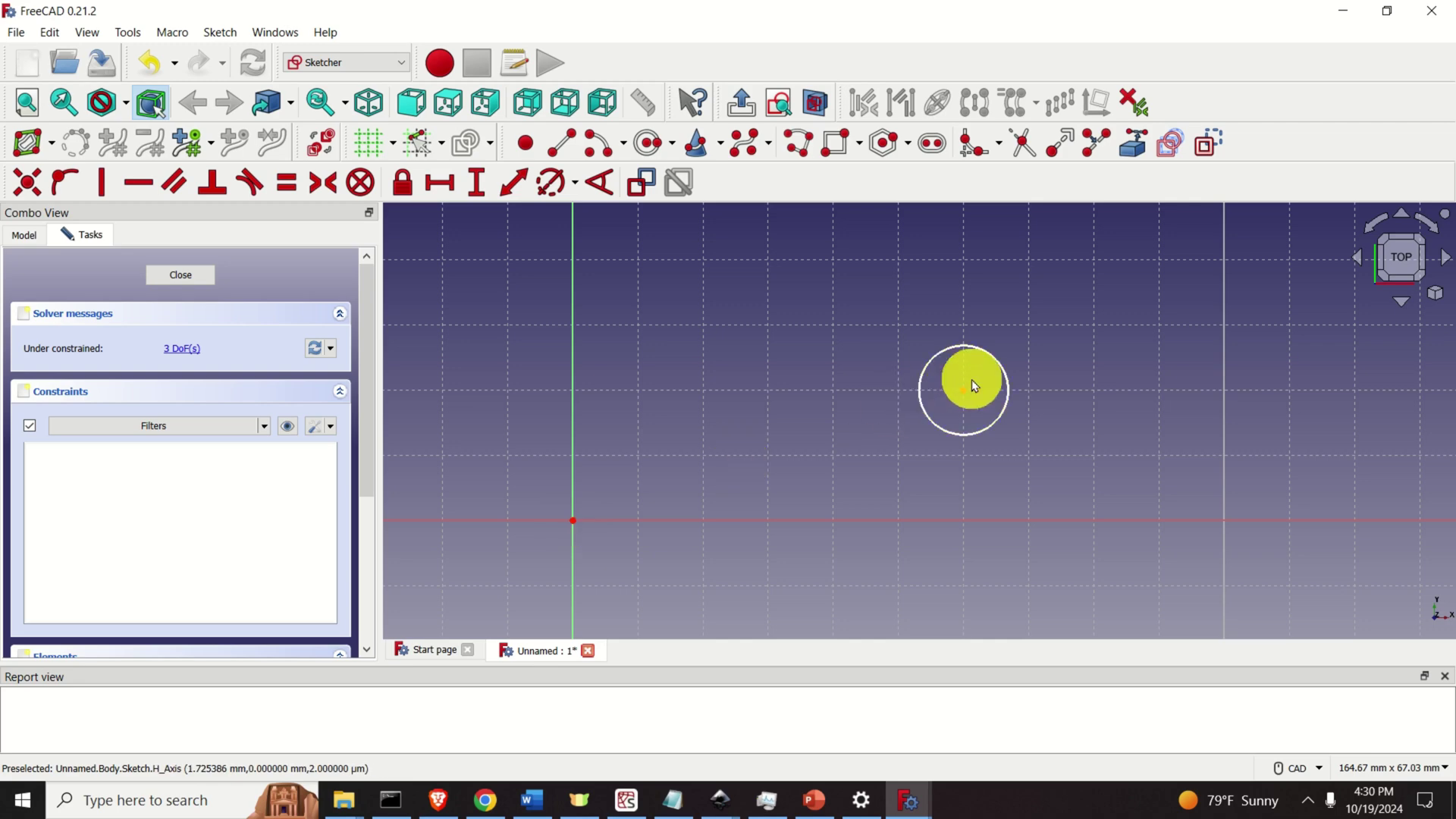
mouse_move(965, 392)
left_mouse_down()
mouse_move(999, 393)
mouse_move(970, 322)
mouse_move(859, 299)
mouse_move(908, 263)
mouse_move(1057, 305)
mouse_move(998, 383)
mouse_move(966, 393)
left_mouse_up()
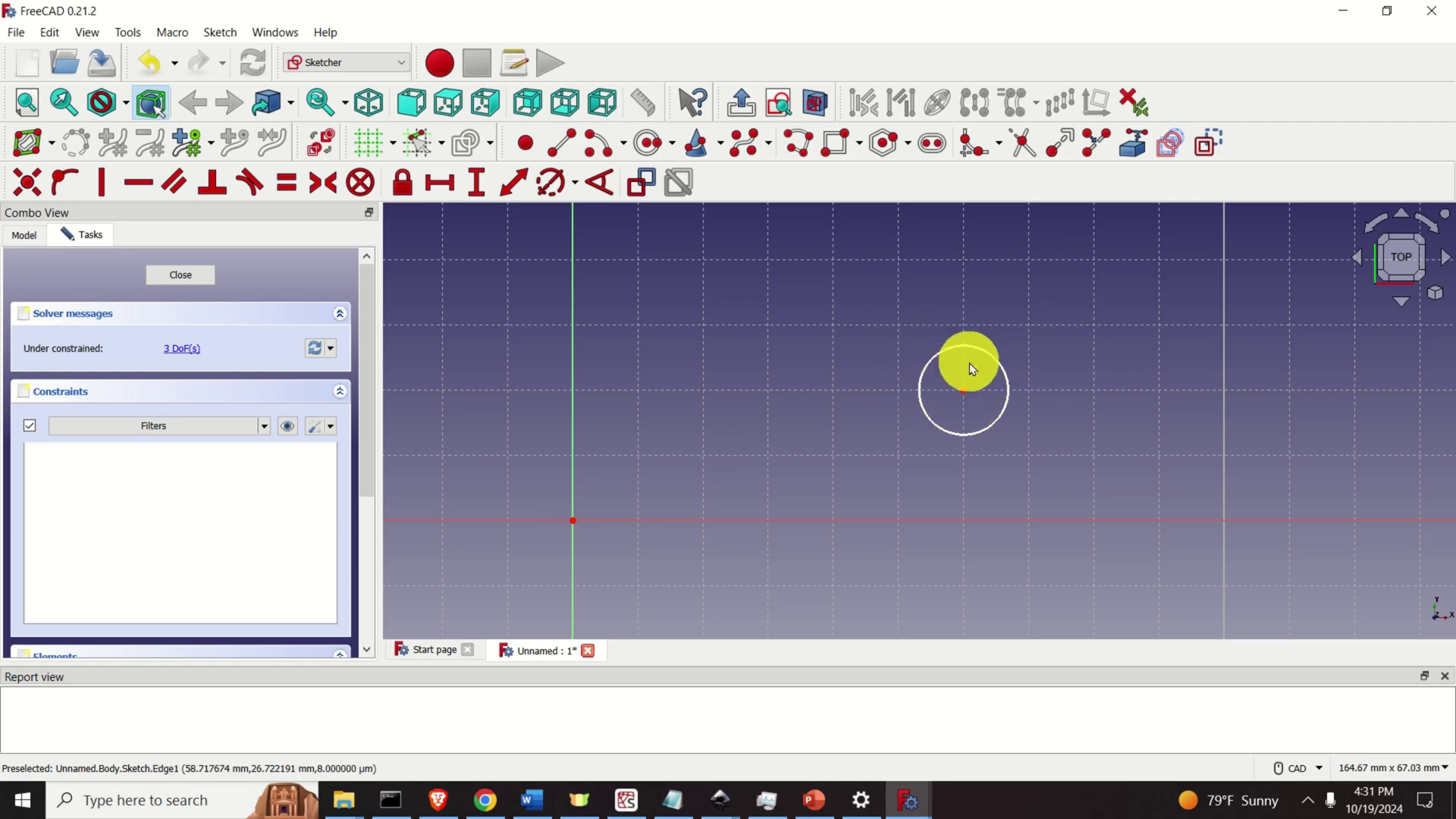
scroll(976, 373, "up", 1)
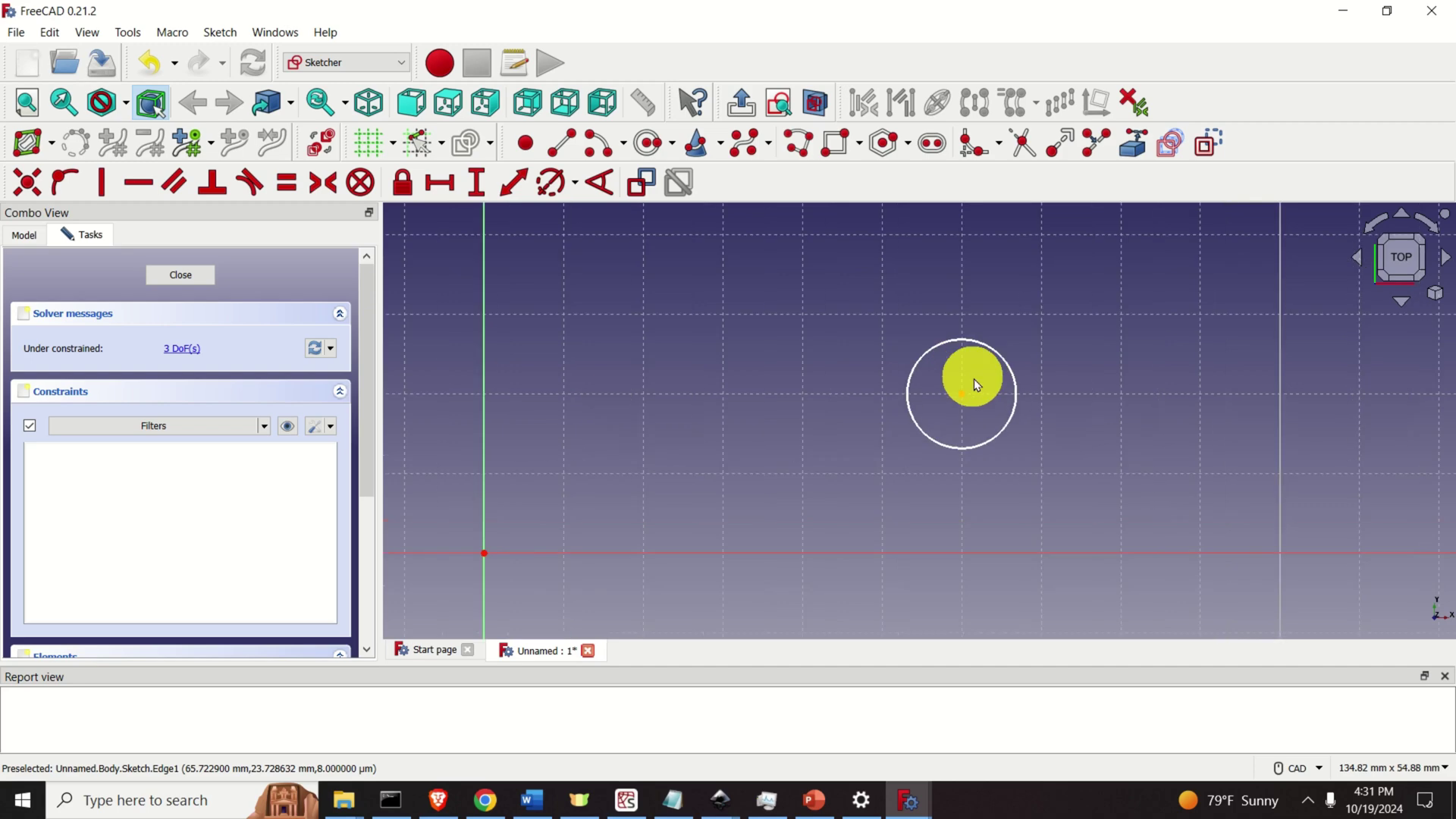
scroll(976, 383, "up", 1)
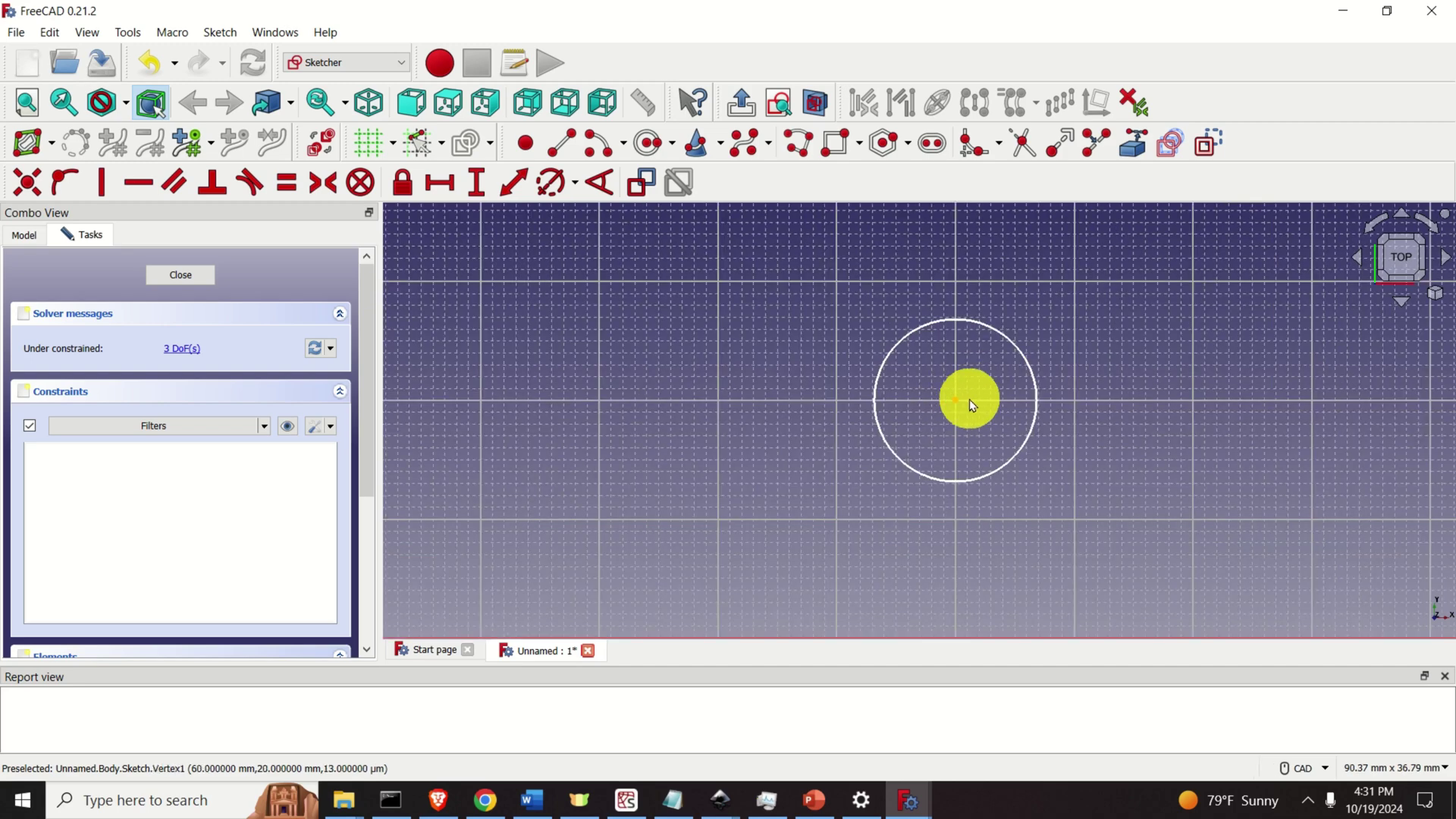
scroll(963, 399, "down", 1)
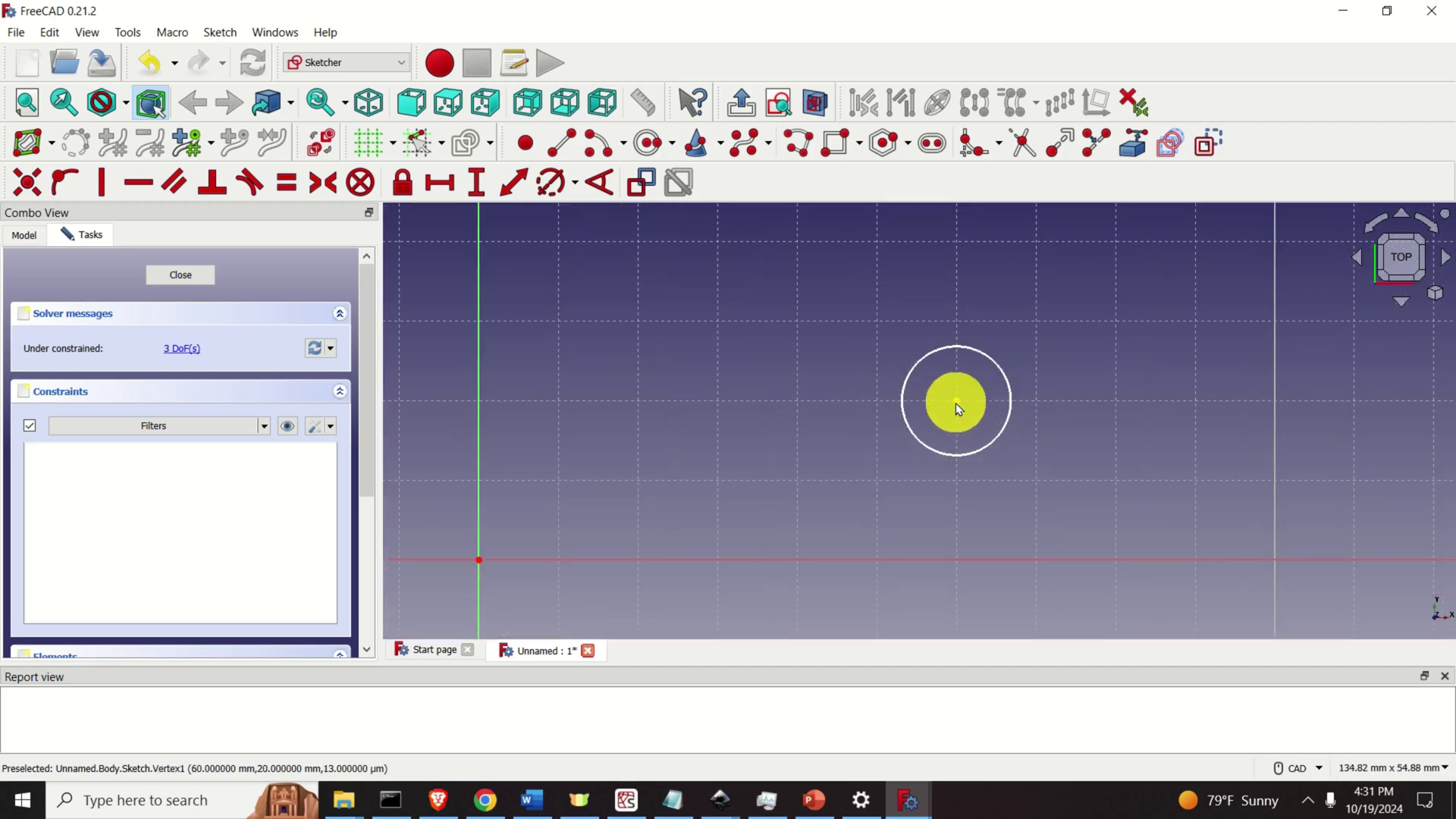
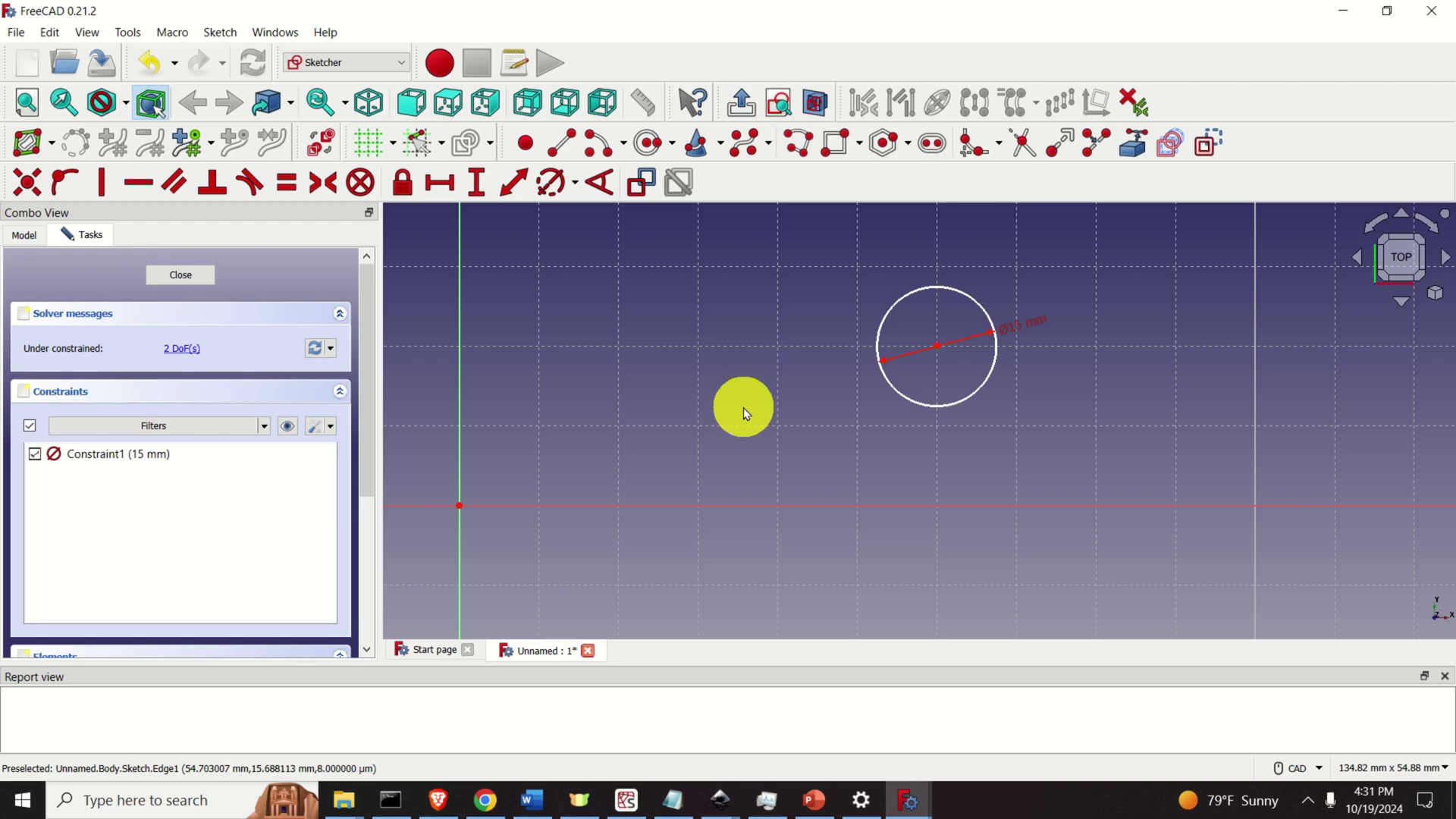
Constrain the vertical distance between the circle's centre and the origin to 30 mm, and place the dimension beyond the circle's outer side
left_click(940, 346)
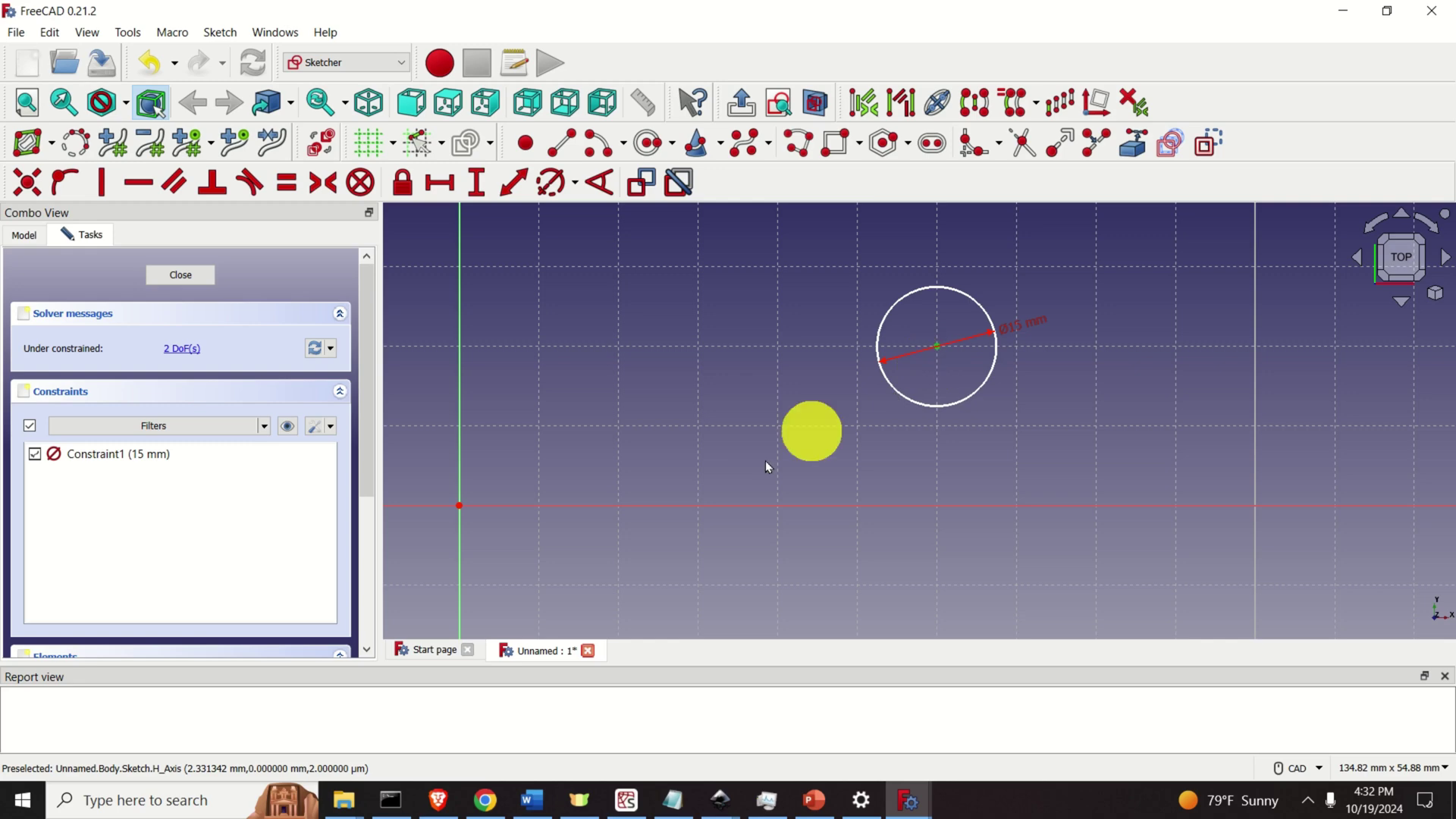
left_click(460, 507)
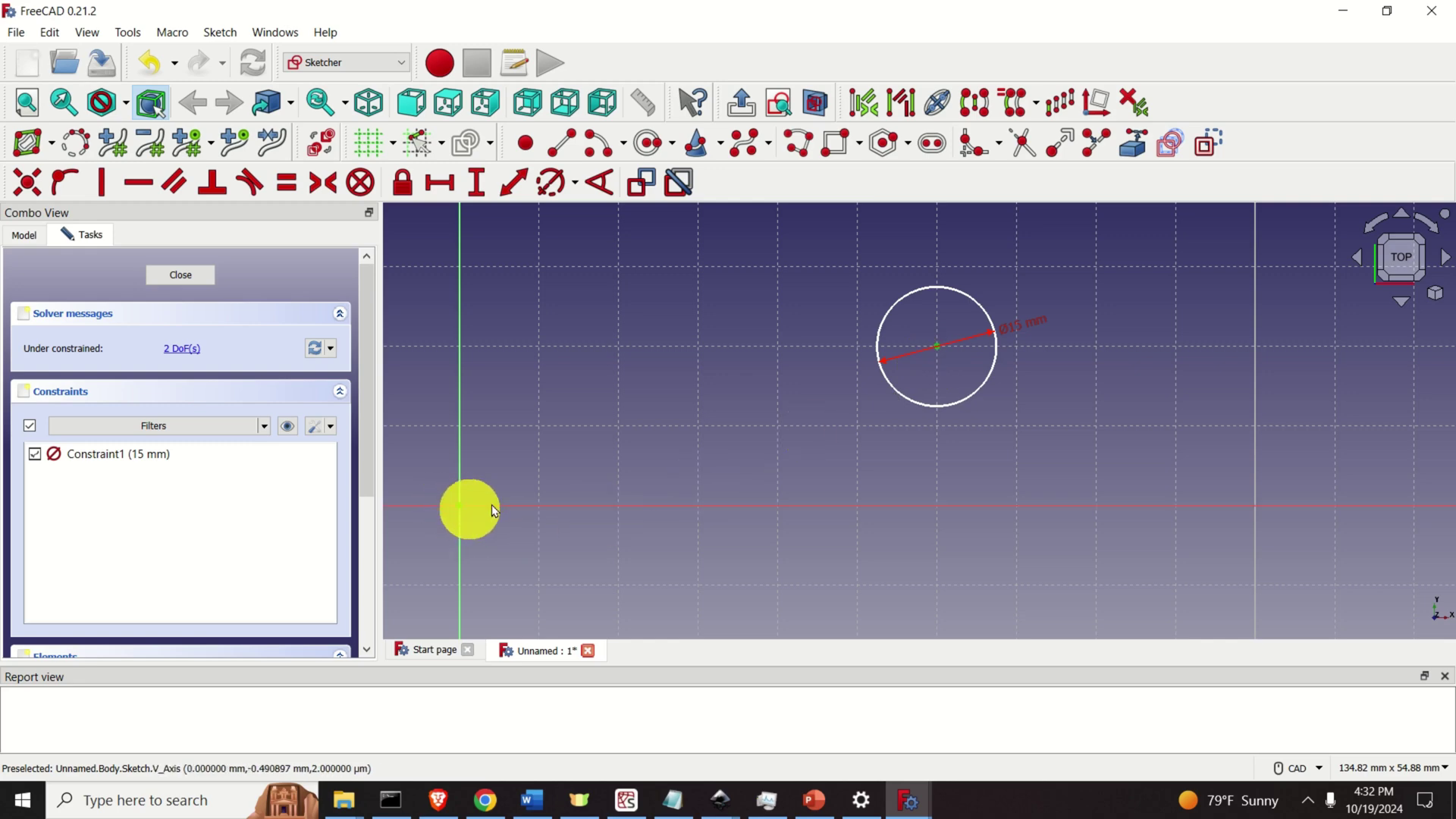
left_click(478, 184)
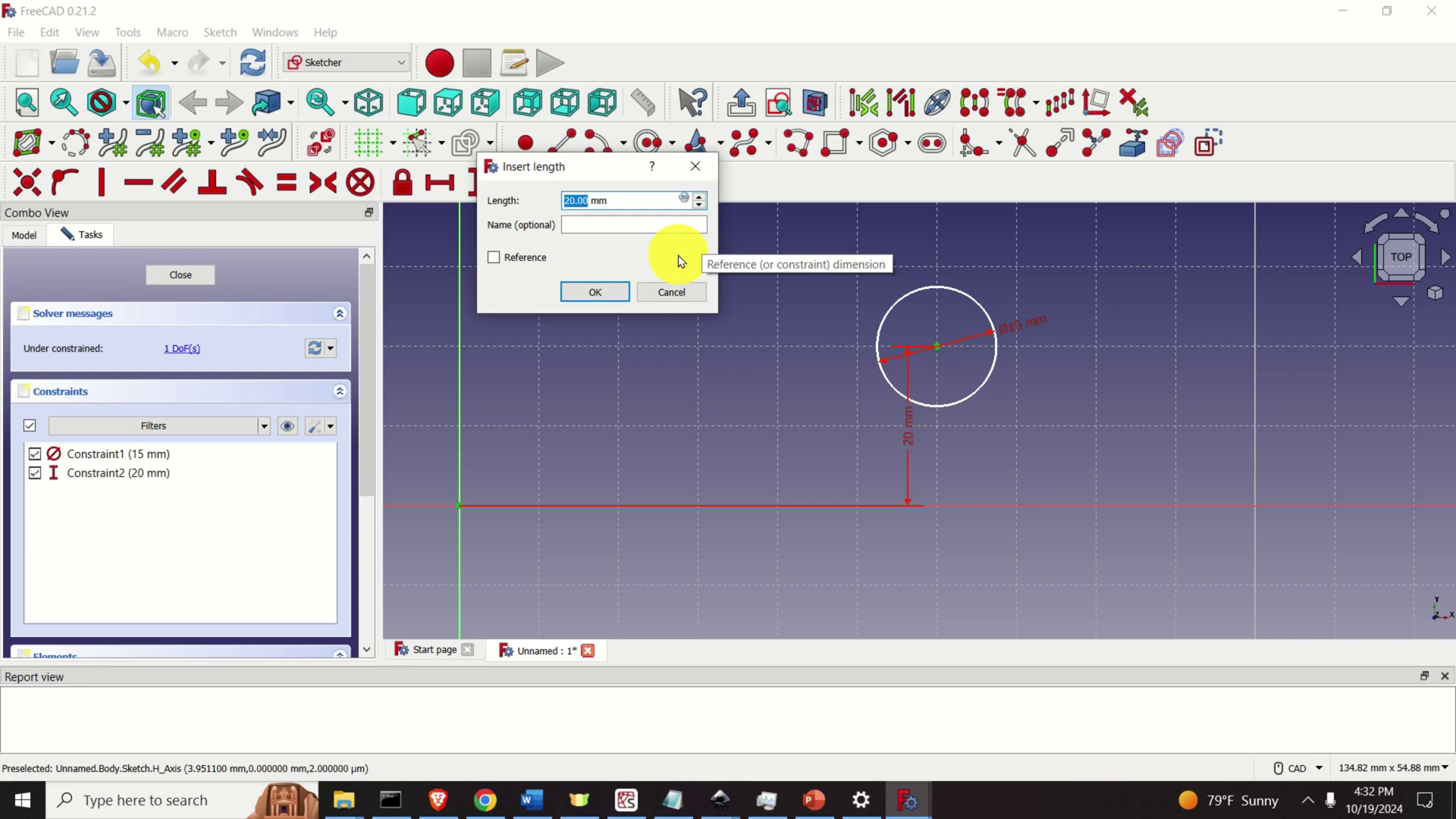
type("30")
key("Return")
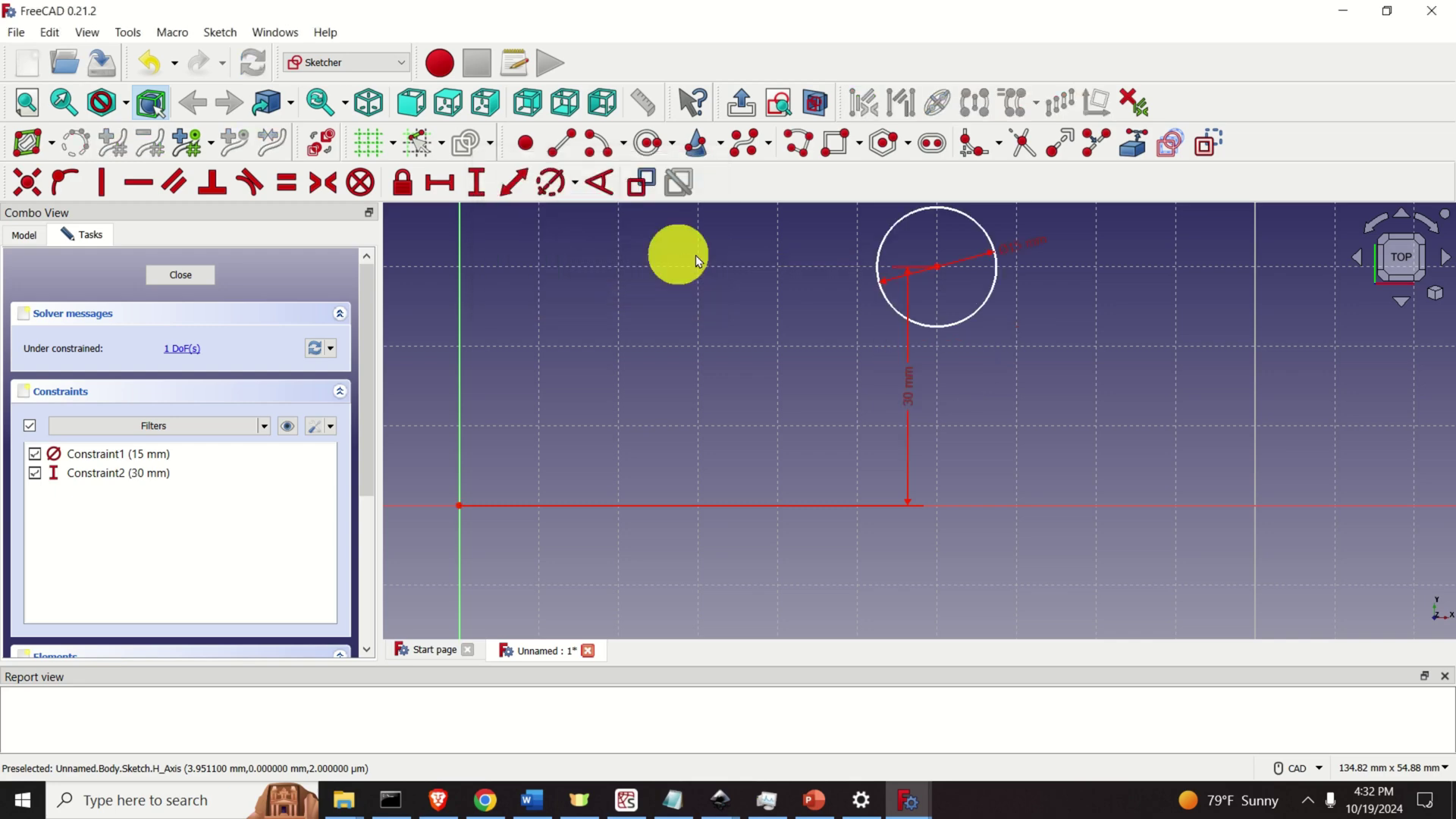
left_click_drag(917, 382, 1089, 379)
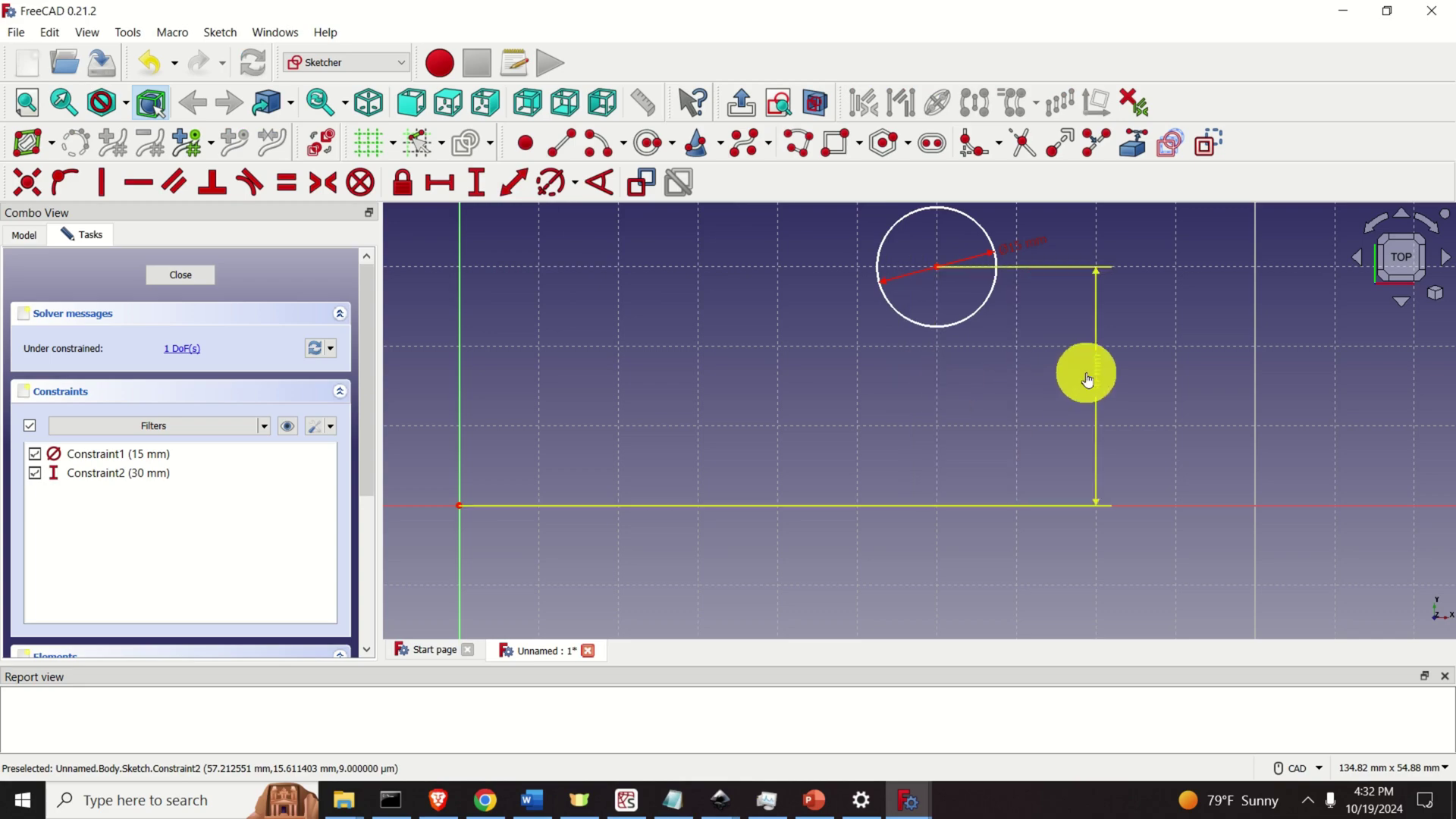
scroll(1085, 380, "up", 2)
scroll(1095, 383, "down", 1)
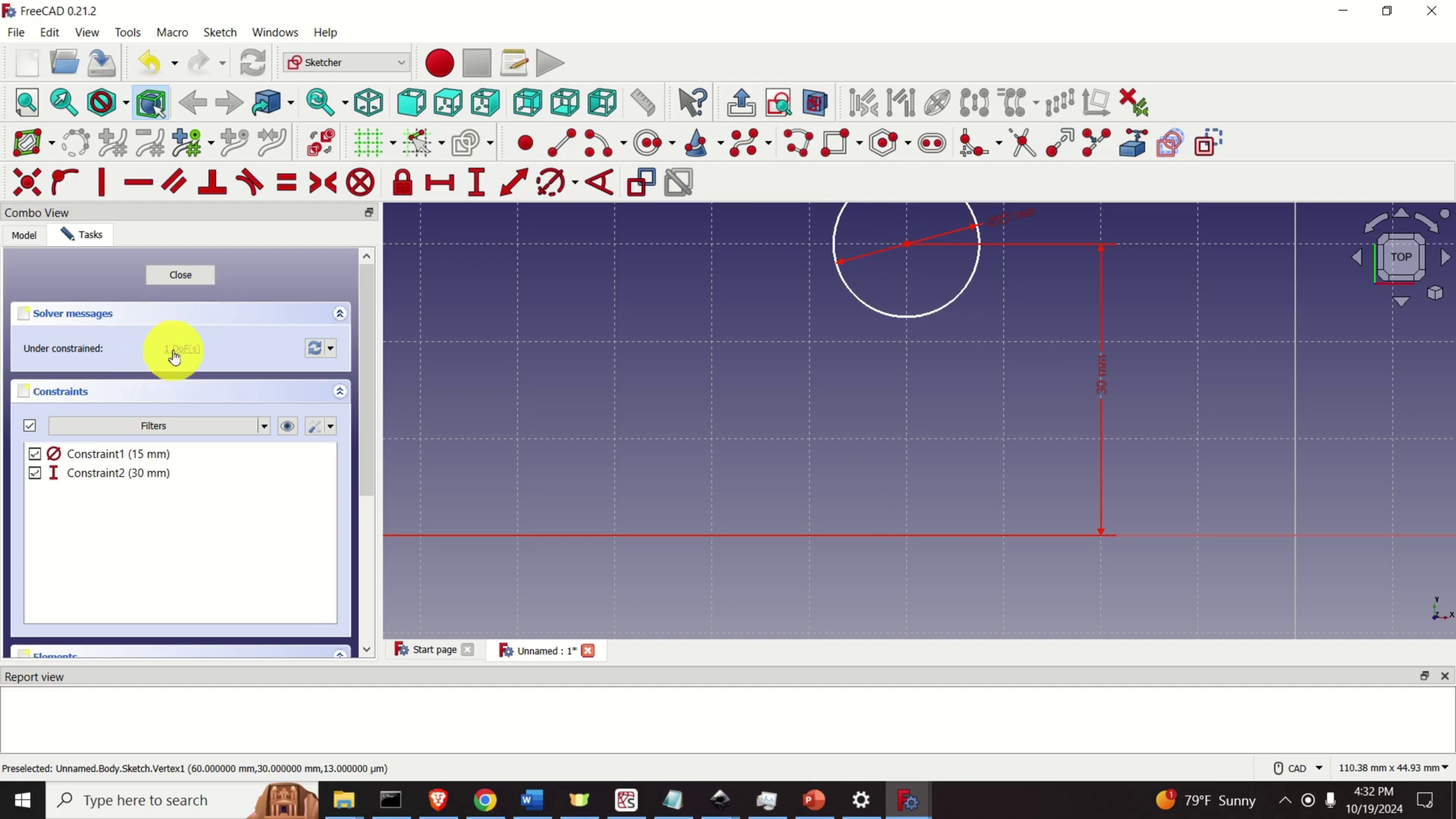
scroll(975, 324, "down", 1)
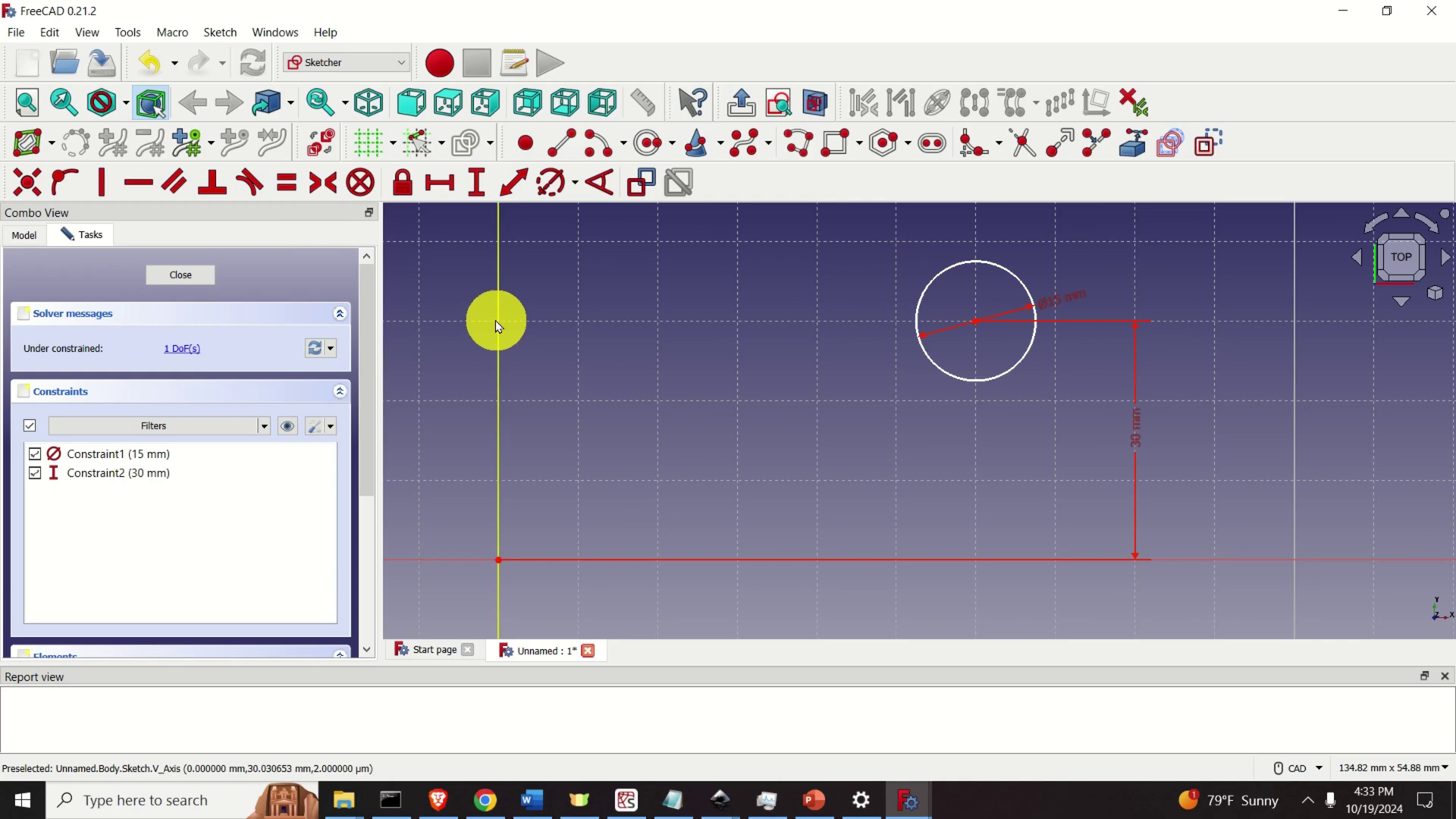
Constrain the horizontal distance between the circle's centre and the origin to 40 mm
left_click(975, 323)
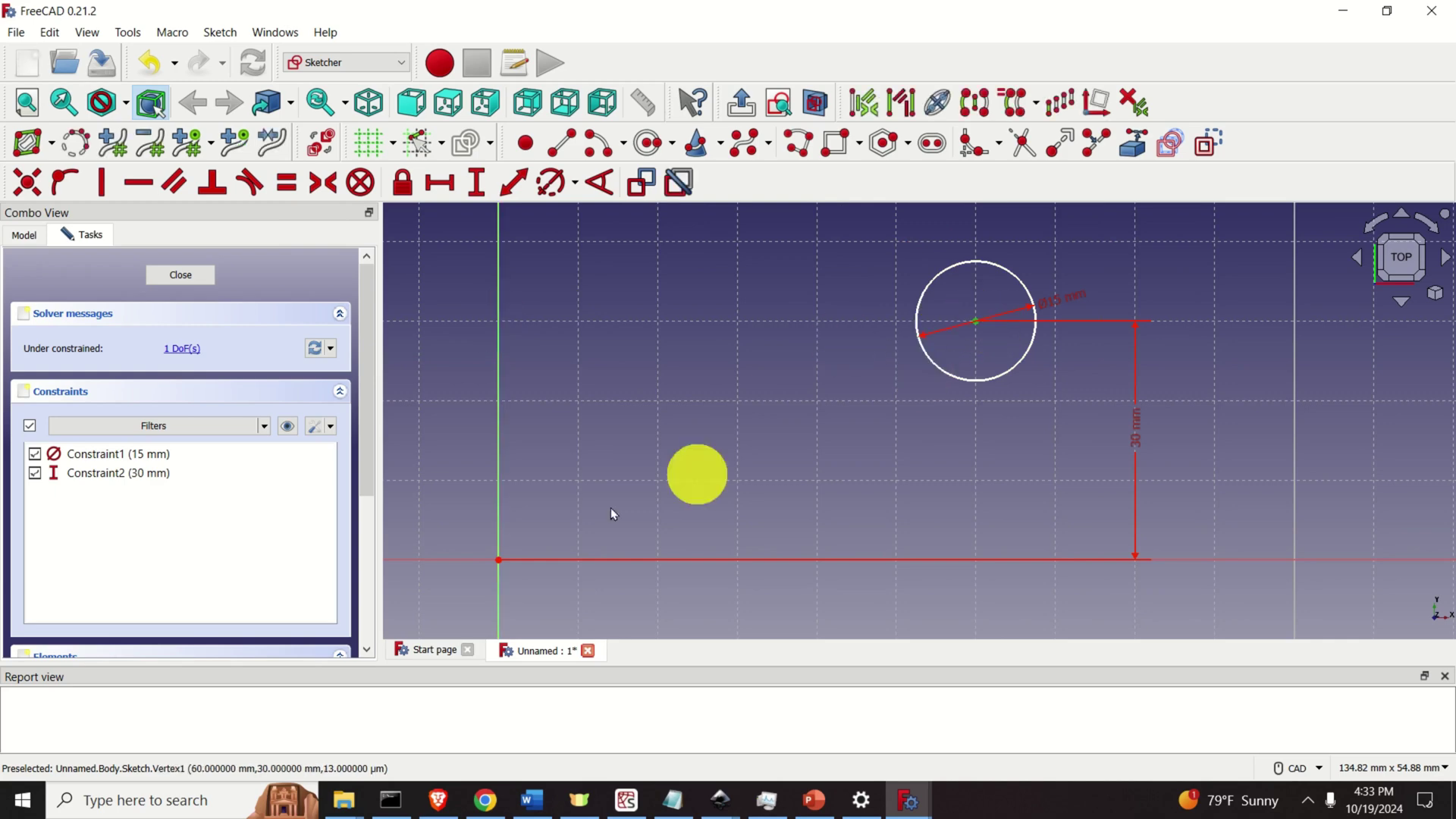
left_click(499, 560)
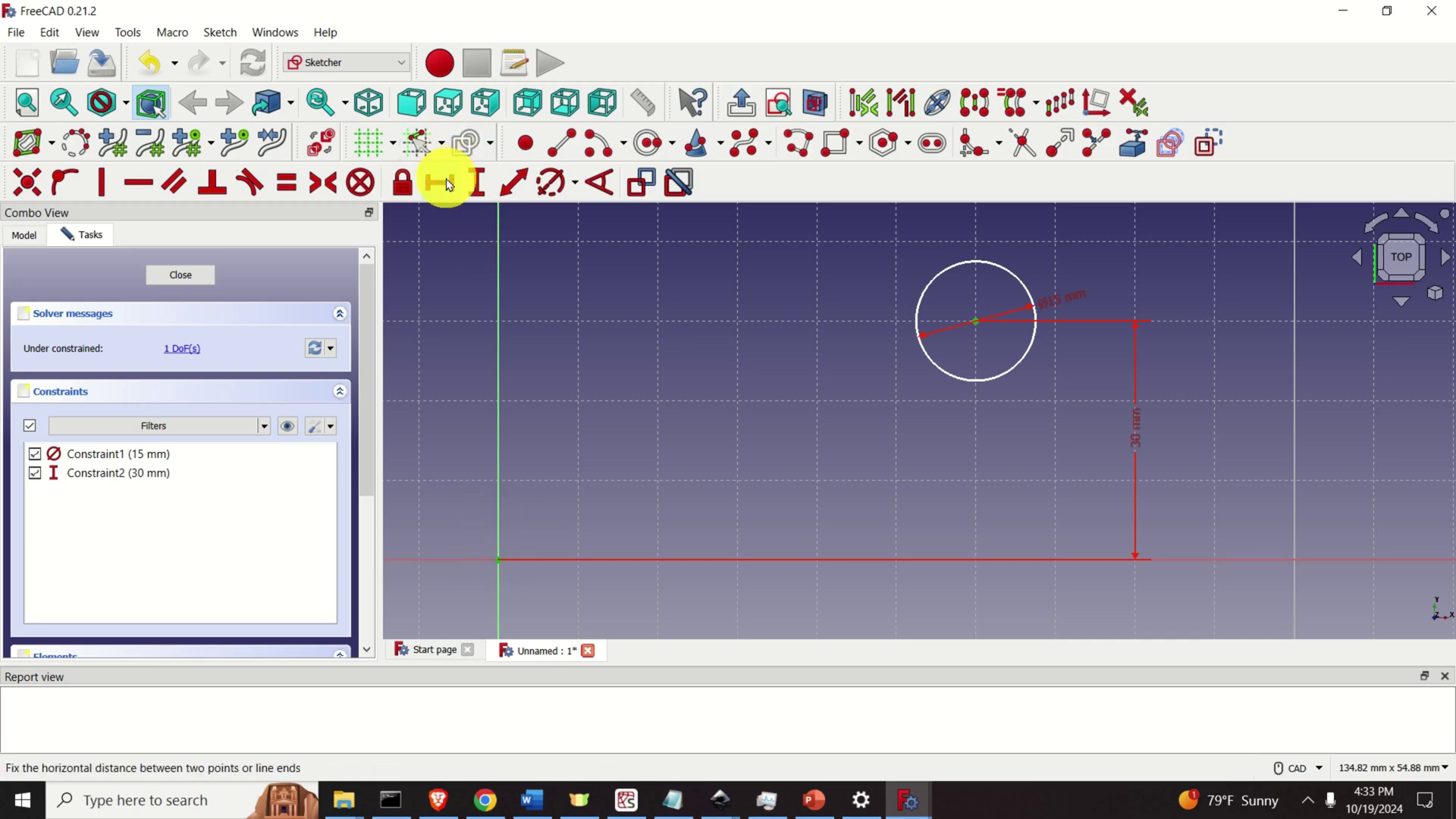
left_click(447, 184)
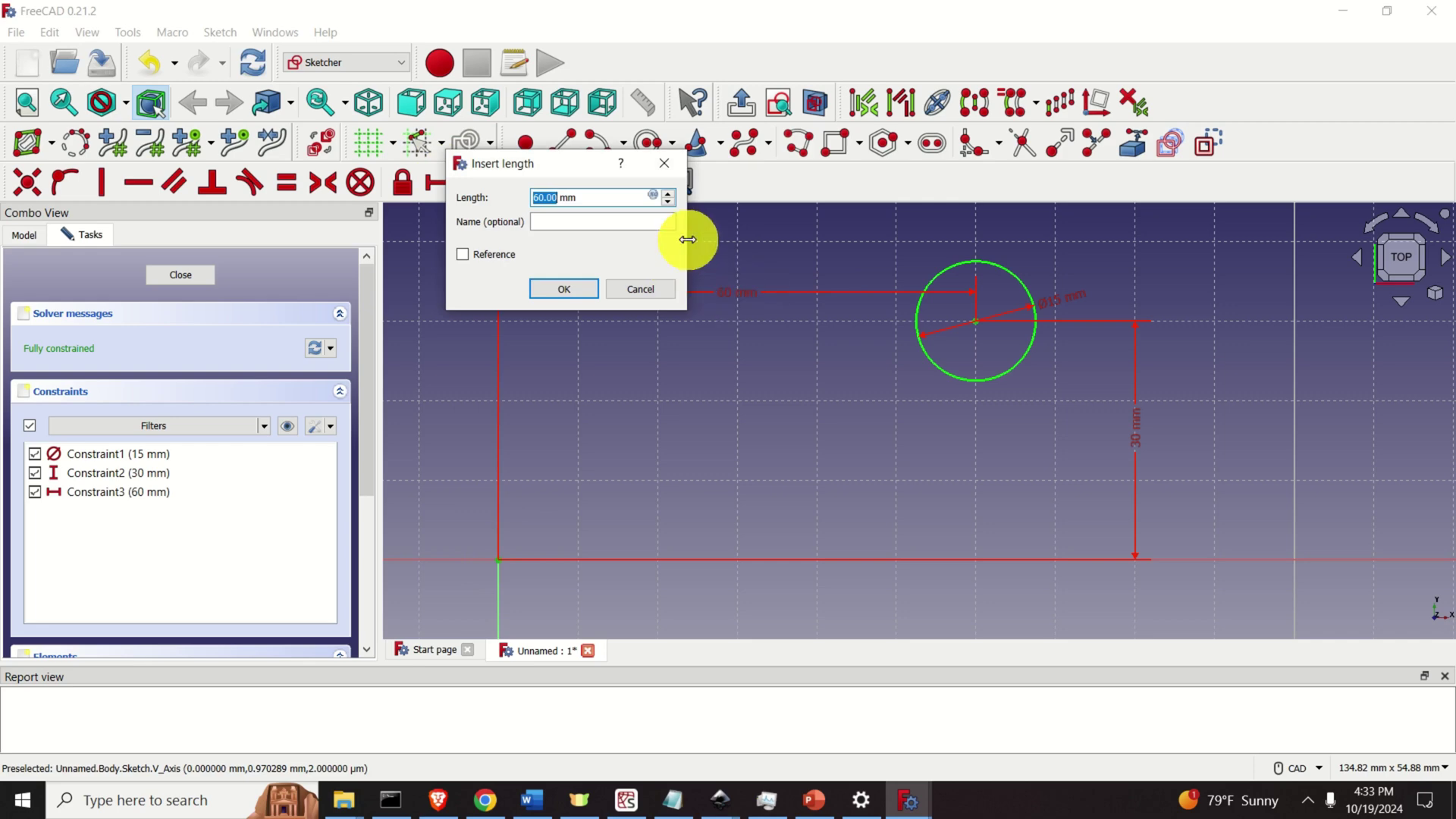
type("40")
key("Return")
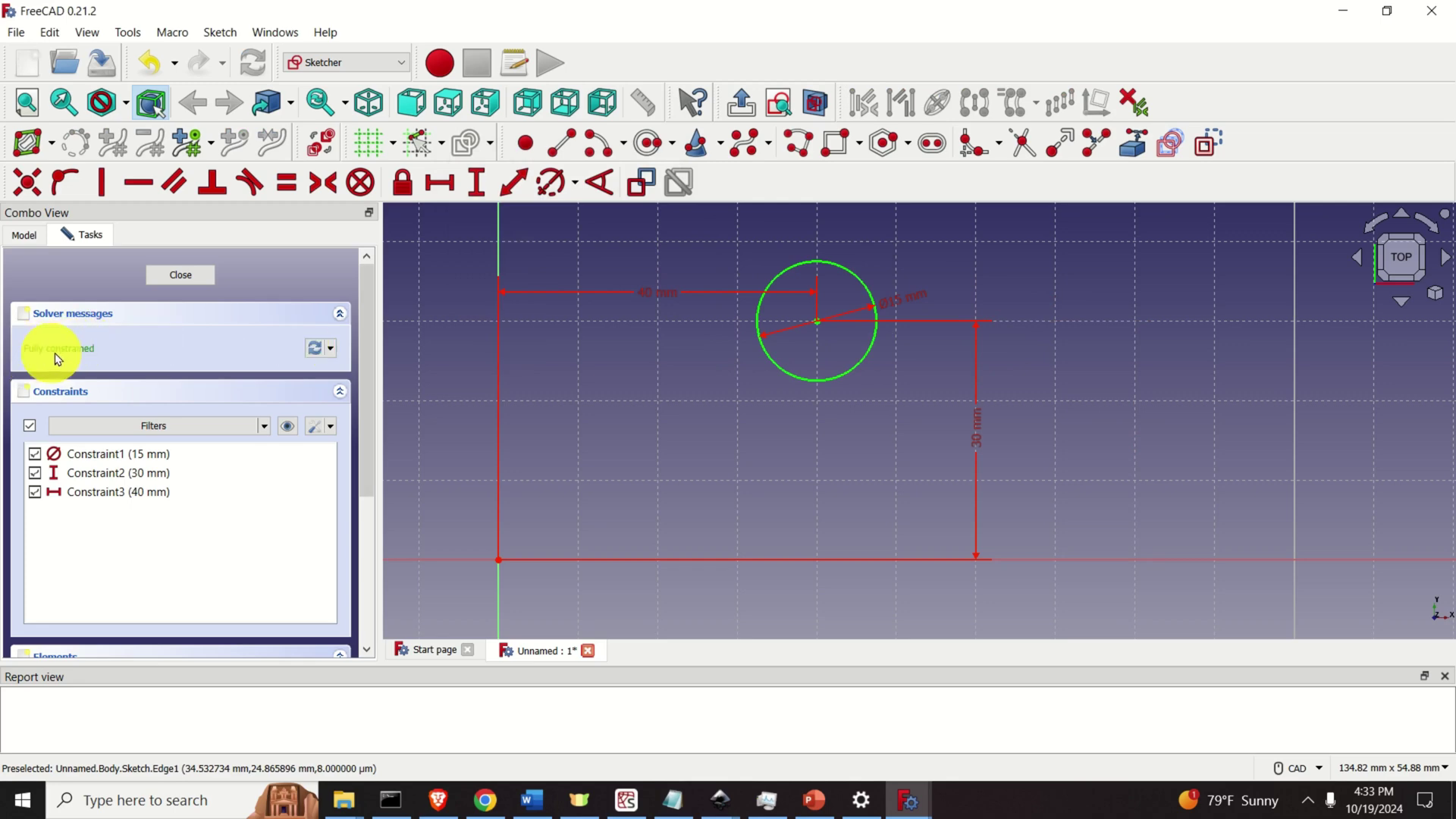
Delete the circle together with all its dimensional constraints from the sketch
scroll(658, 420, "down", 1)
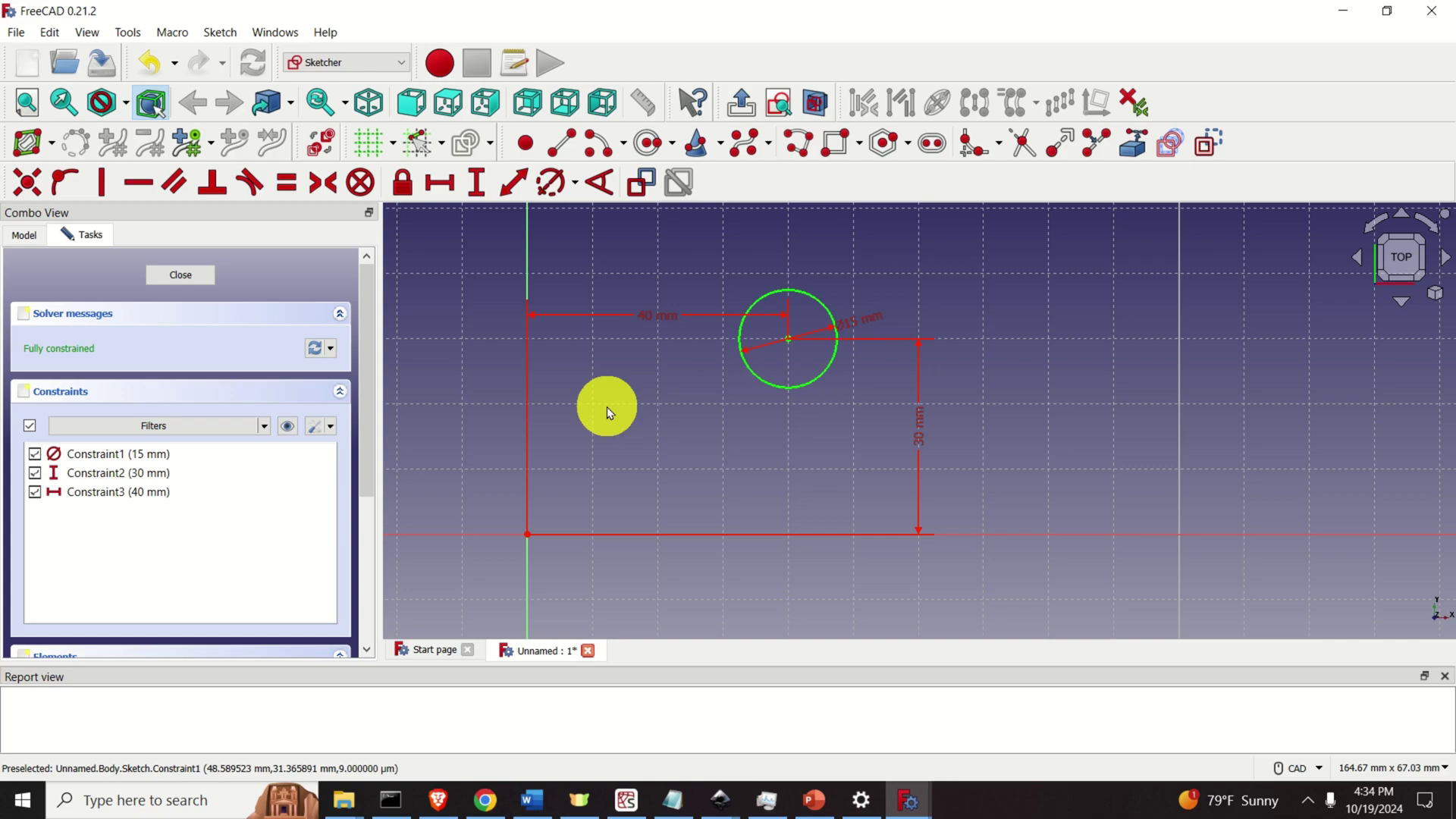
scroll(614, 410, "down", 1)
middle_click_drag(616, 411, 709, 400)
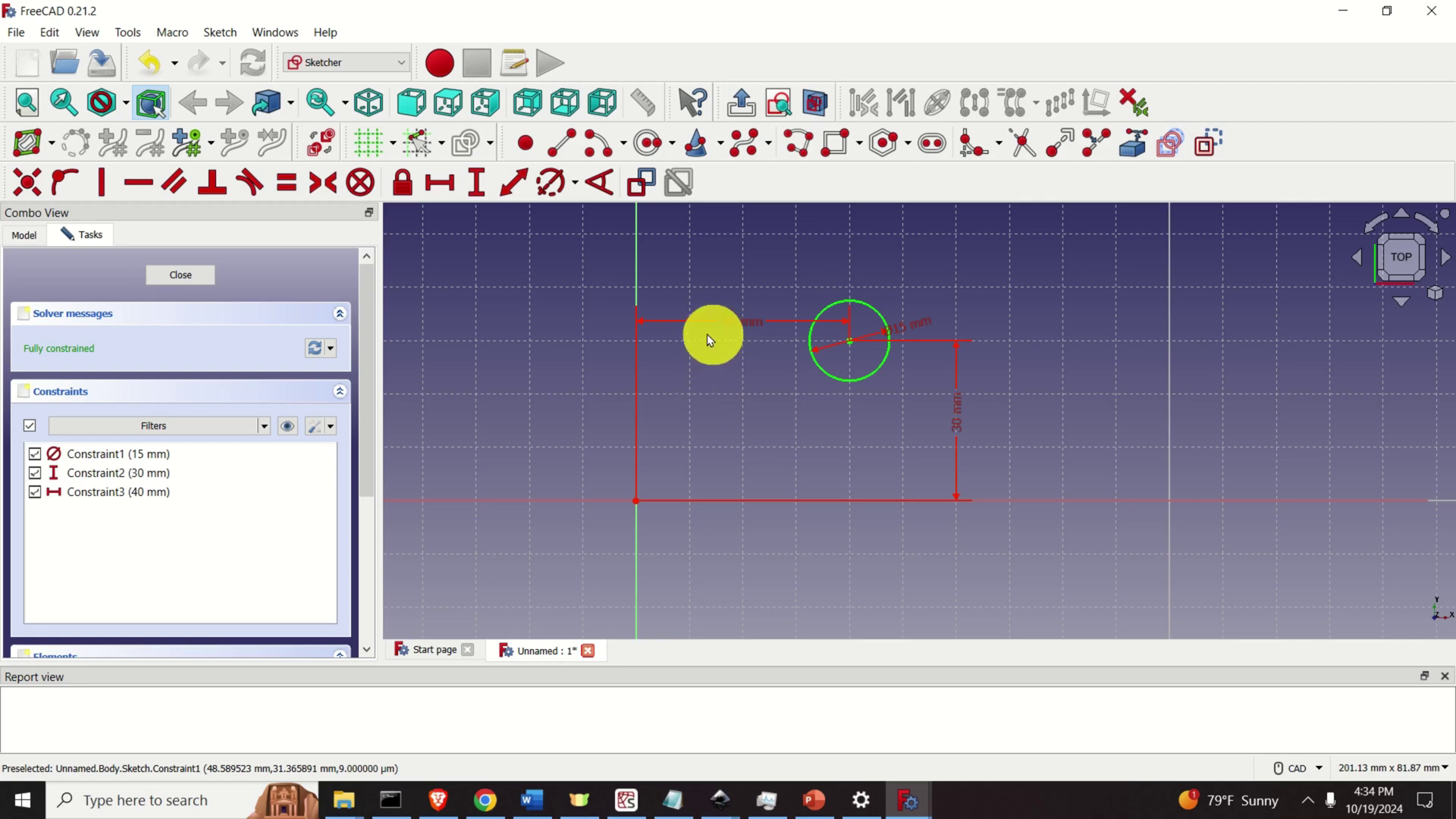
mouse_move(482, 247)
left_mouse_down()
mouse_move(617, 383)
mouse_move(920, 575)
mouse_move(1044, 608)
left_mouse_up()
key("Delete")
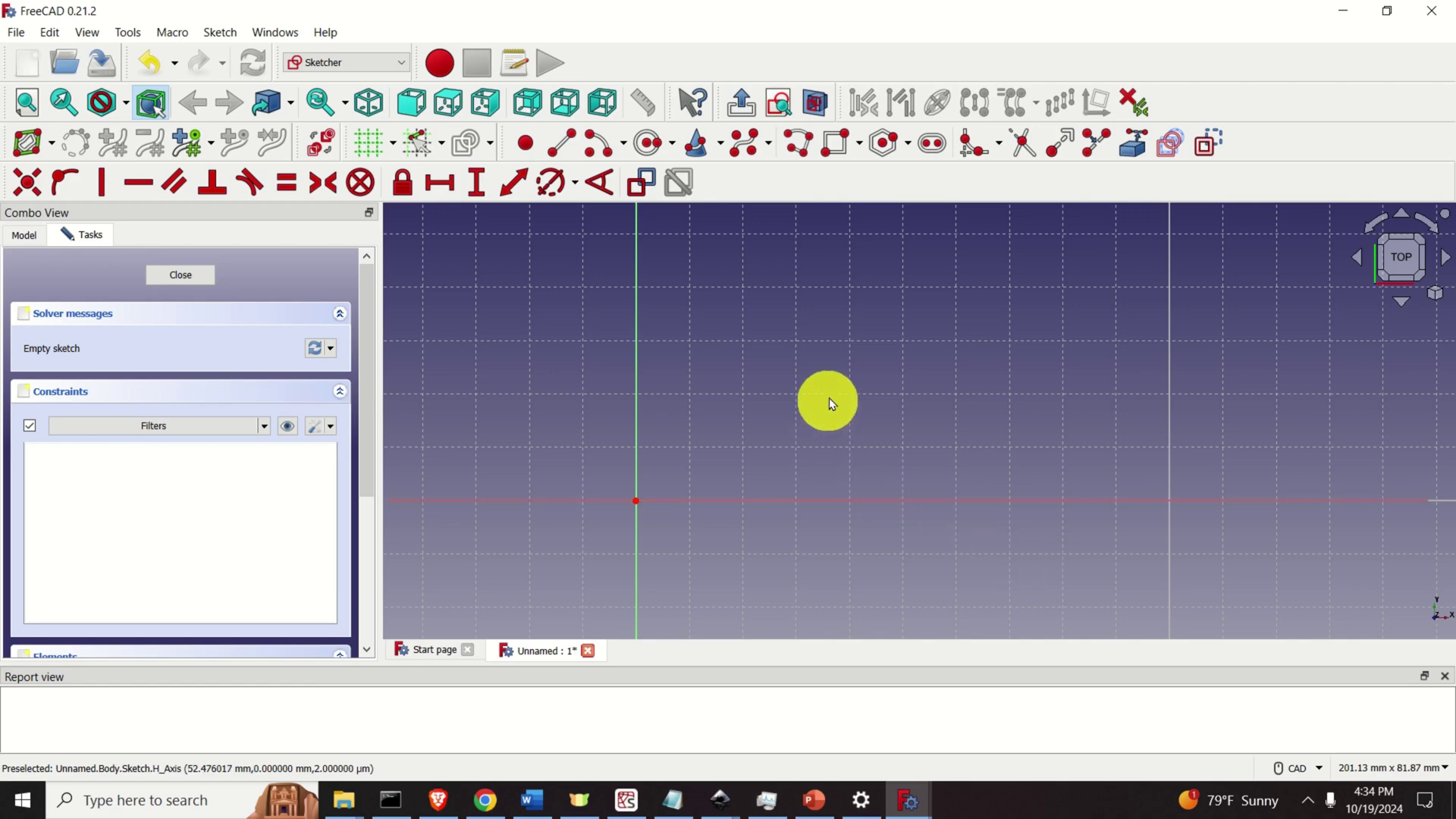
Sketch a rectangle from about (-30 mm, 40 mm) to (20 mm, -10 mm), enclosing the origin
left_click(861, 148)
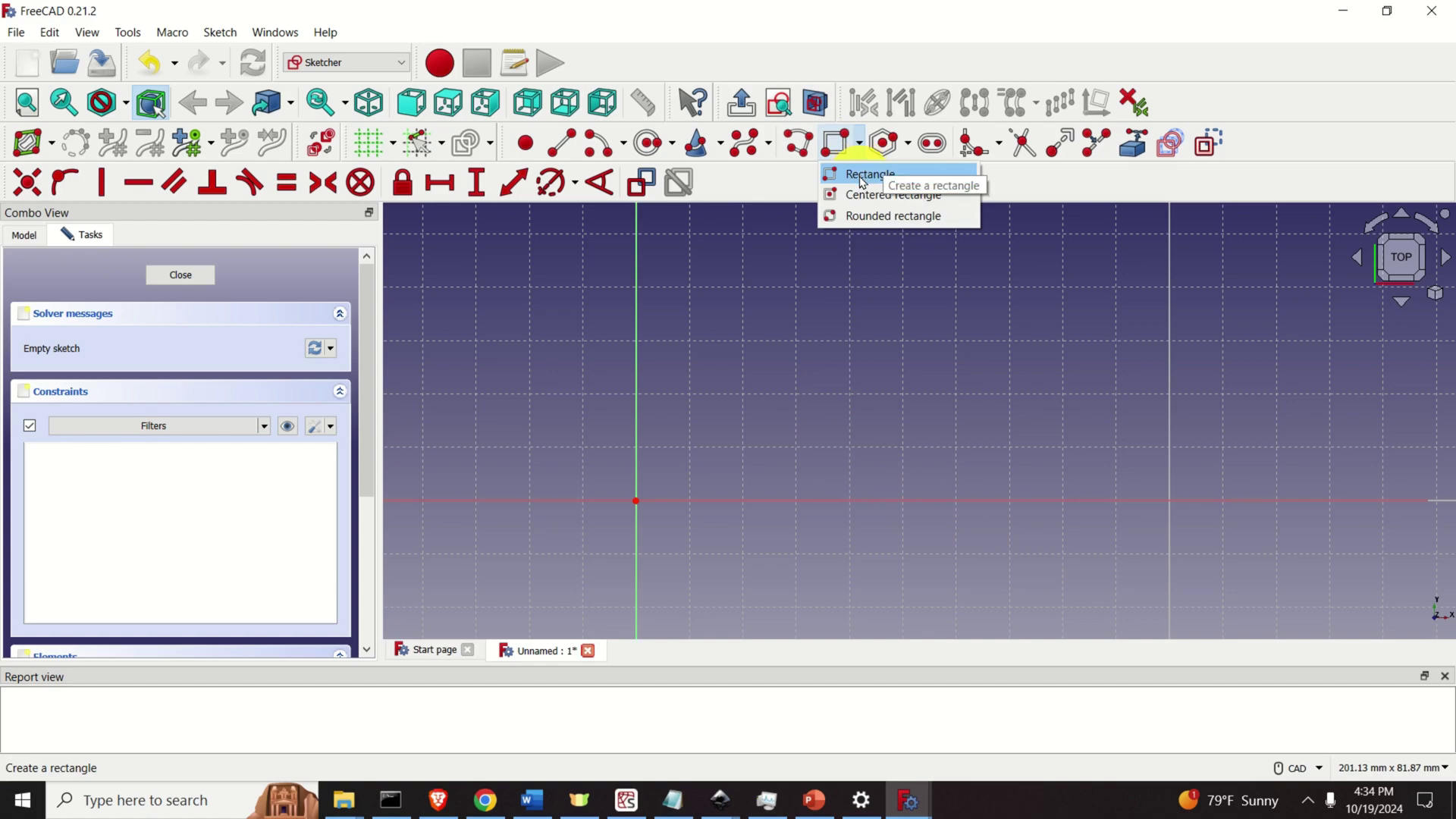
left_click(857, 172)
left_click(490, 297)
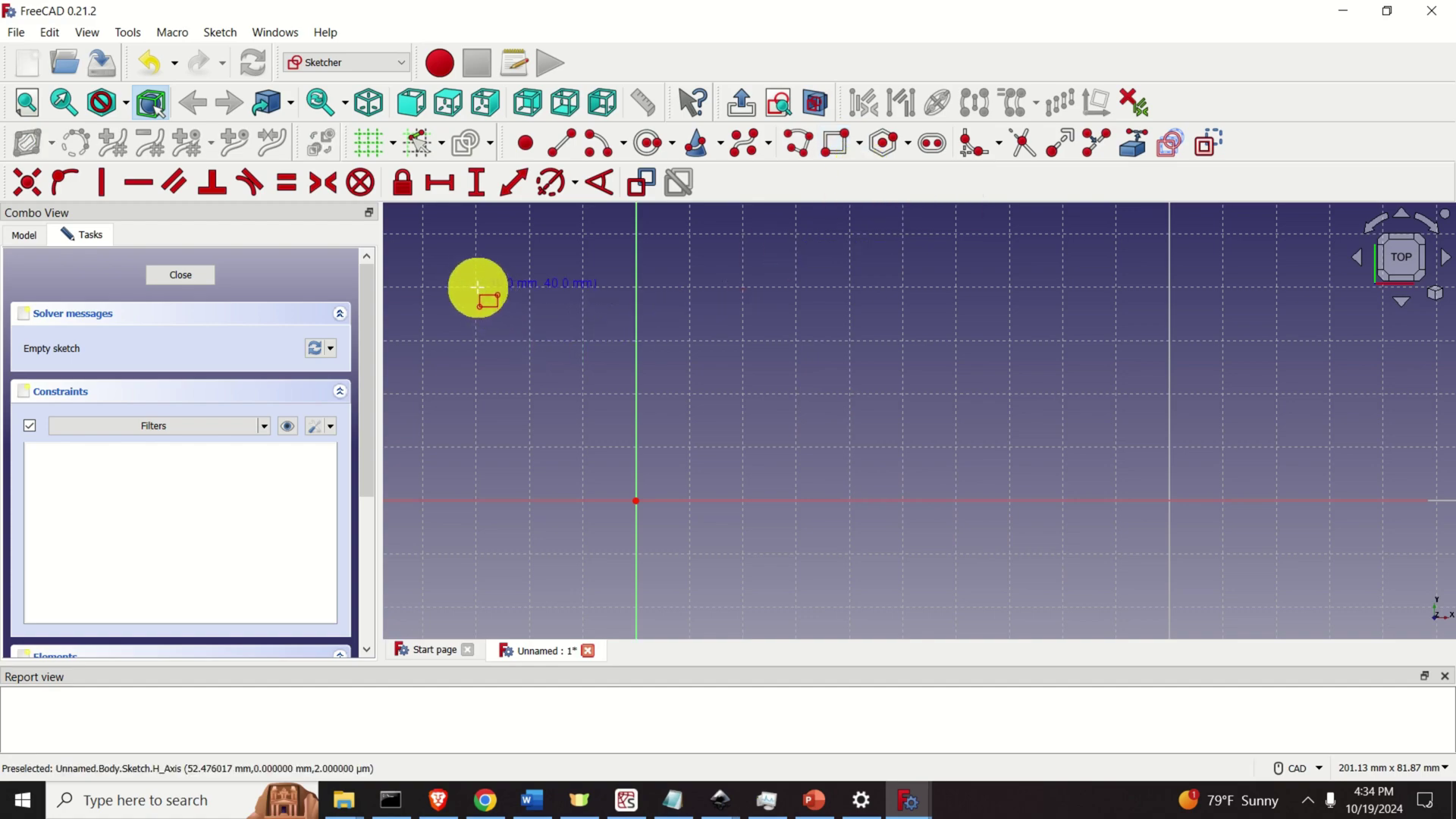
left_click(745, 553)
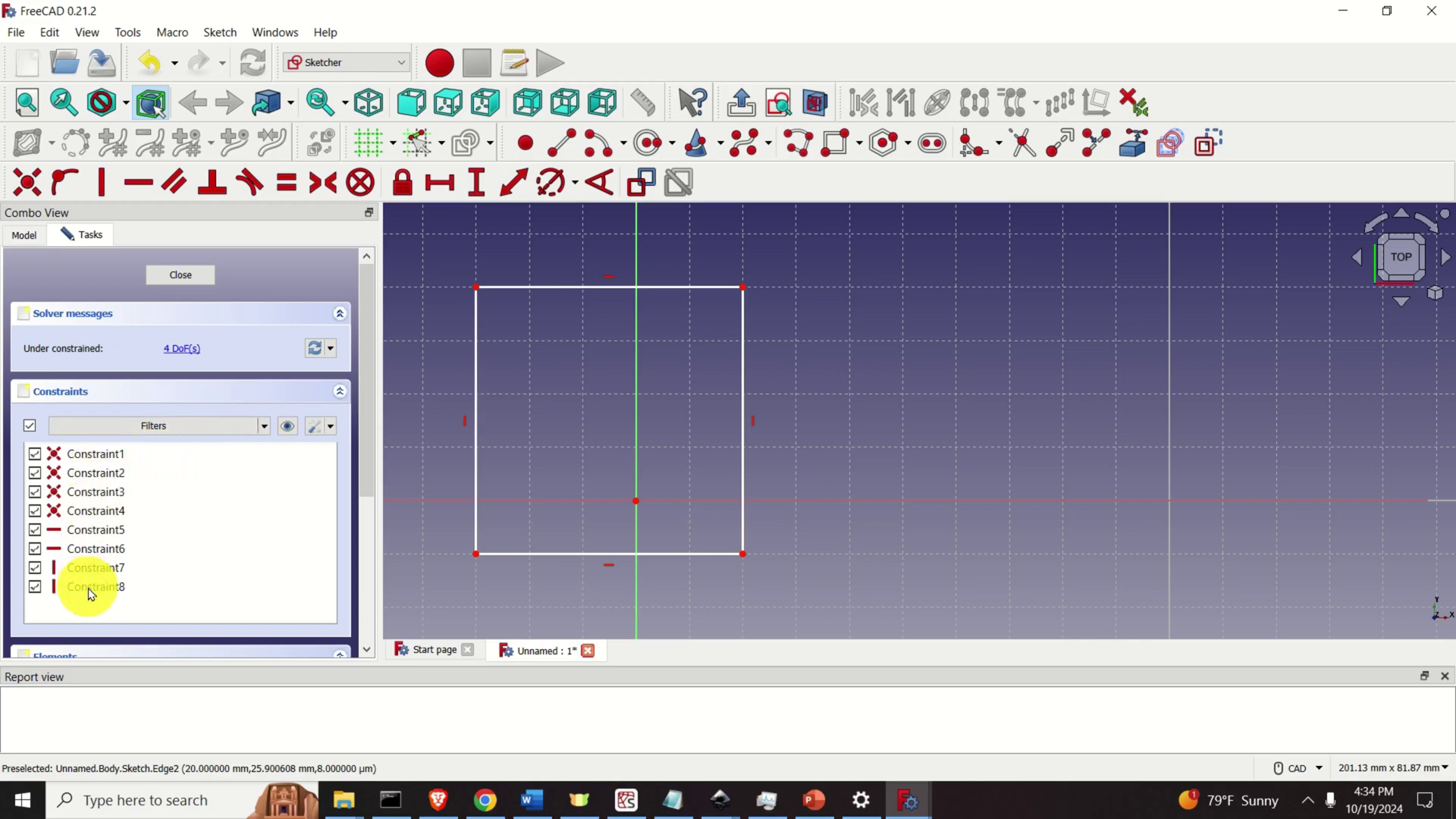
Go through the rectangle's eight automatic constraints one by one to identify the geometry each belongs to
left_click(118, 455)
left_click(110, 474)
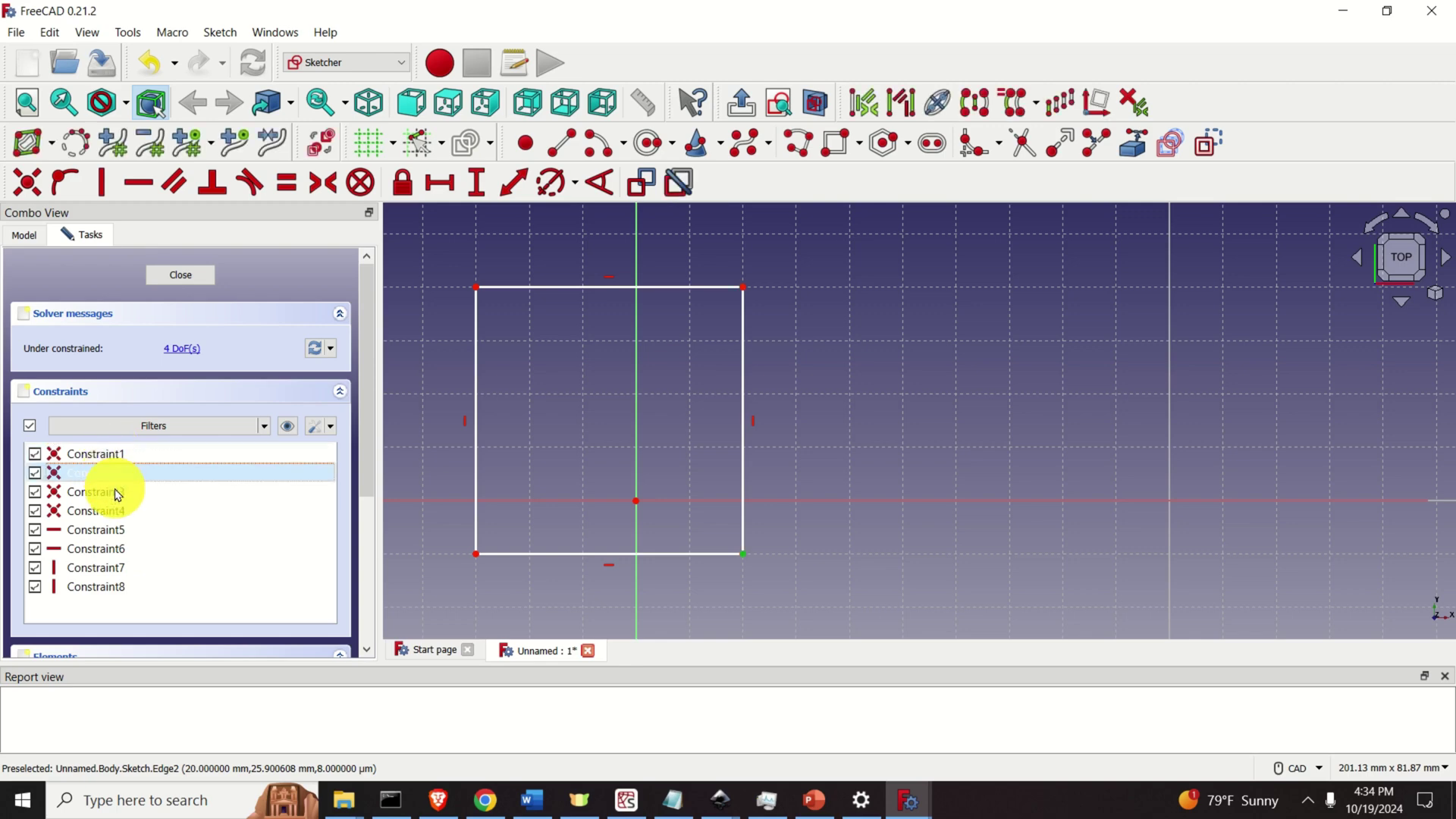
left_click(112, 493)
left_click(113, 512)
left_click(118, 531)
left_click(115, 549)
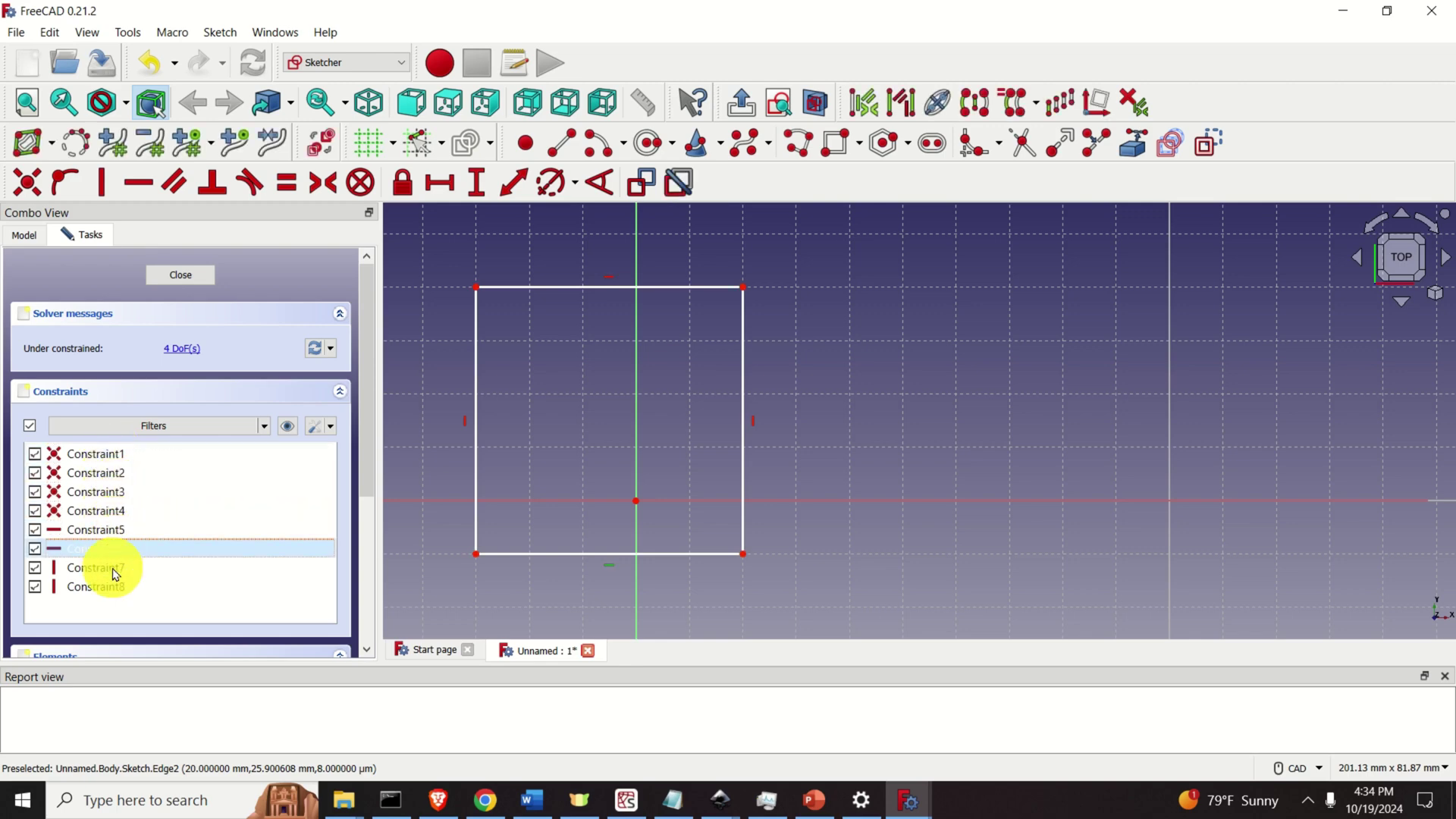
left_click(115, 569)
left_click(116, 588)
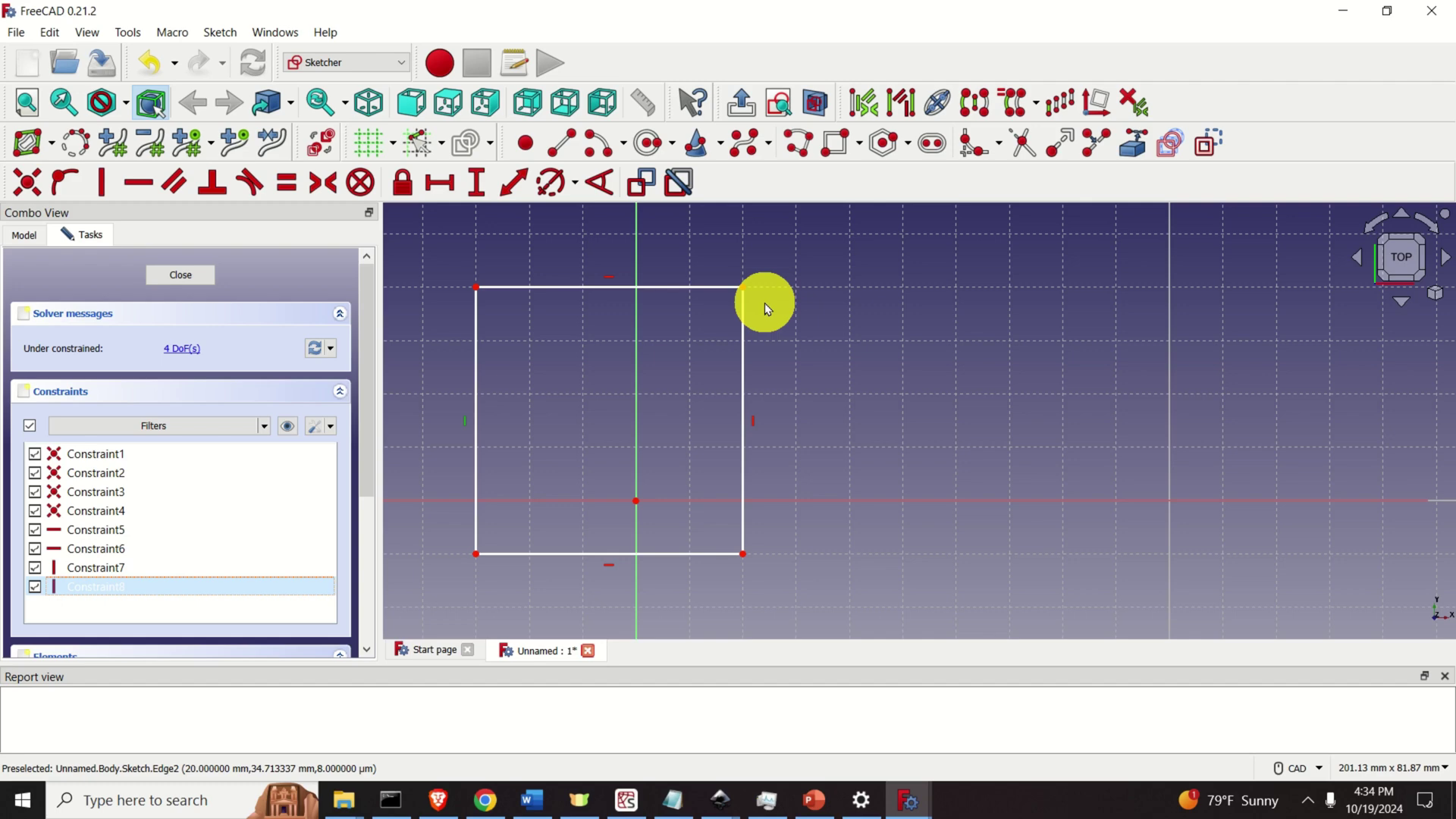
Examine the coincident constraints again and match them to the rectangle's corner points
left_click(83, 471)
left_click(97, 453)
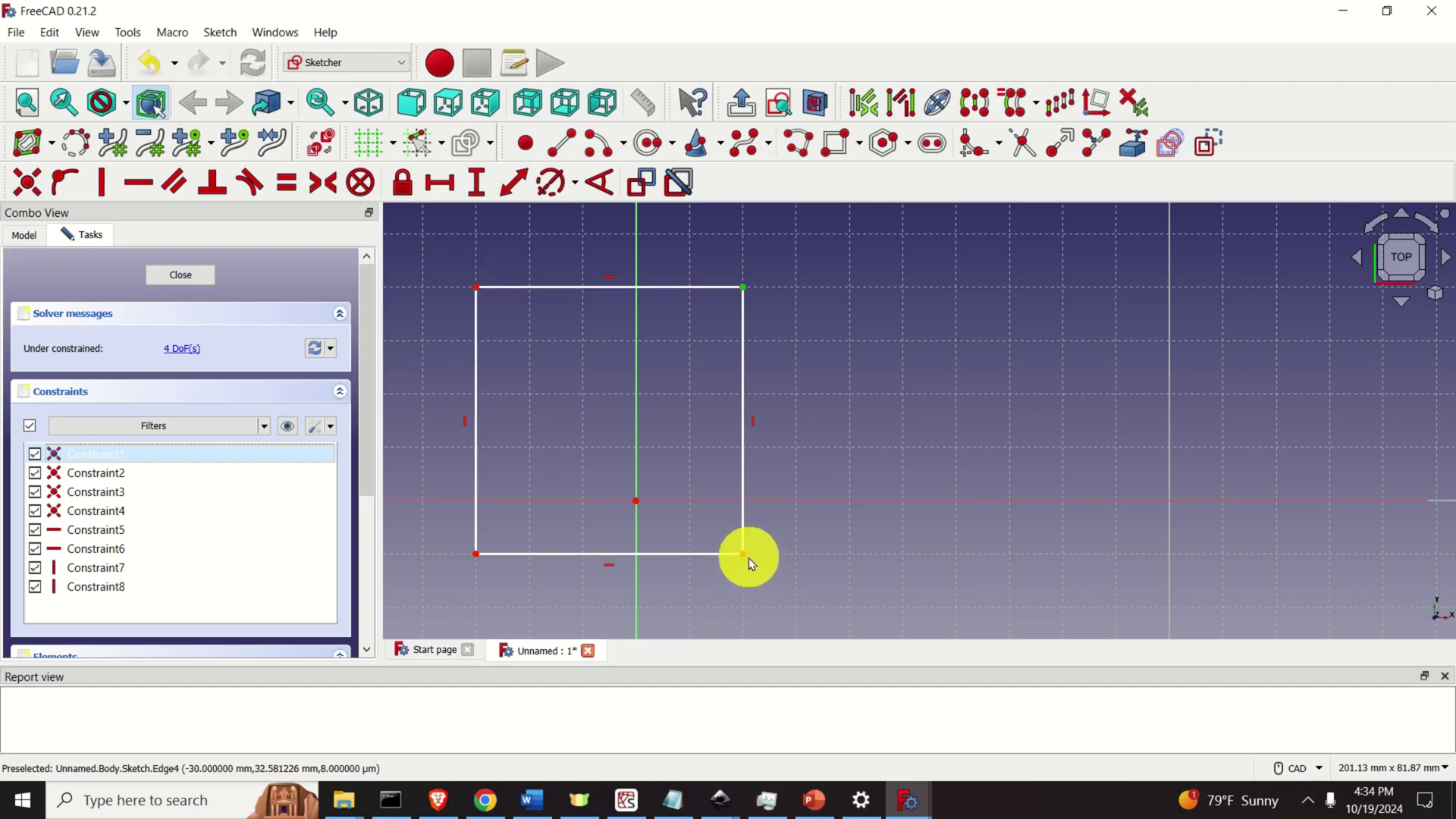
left_click(476, 554)
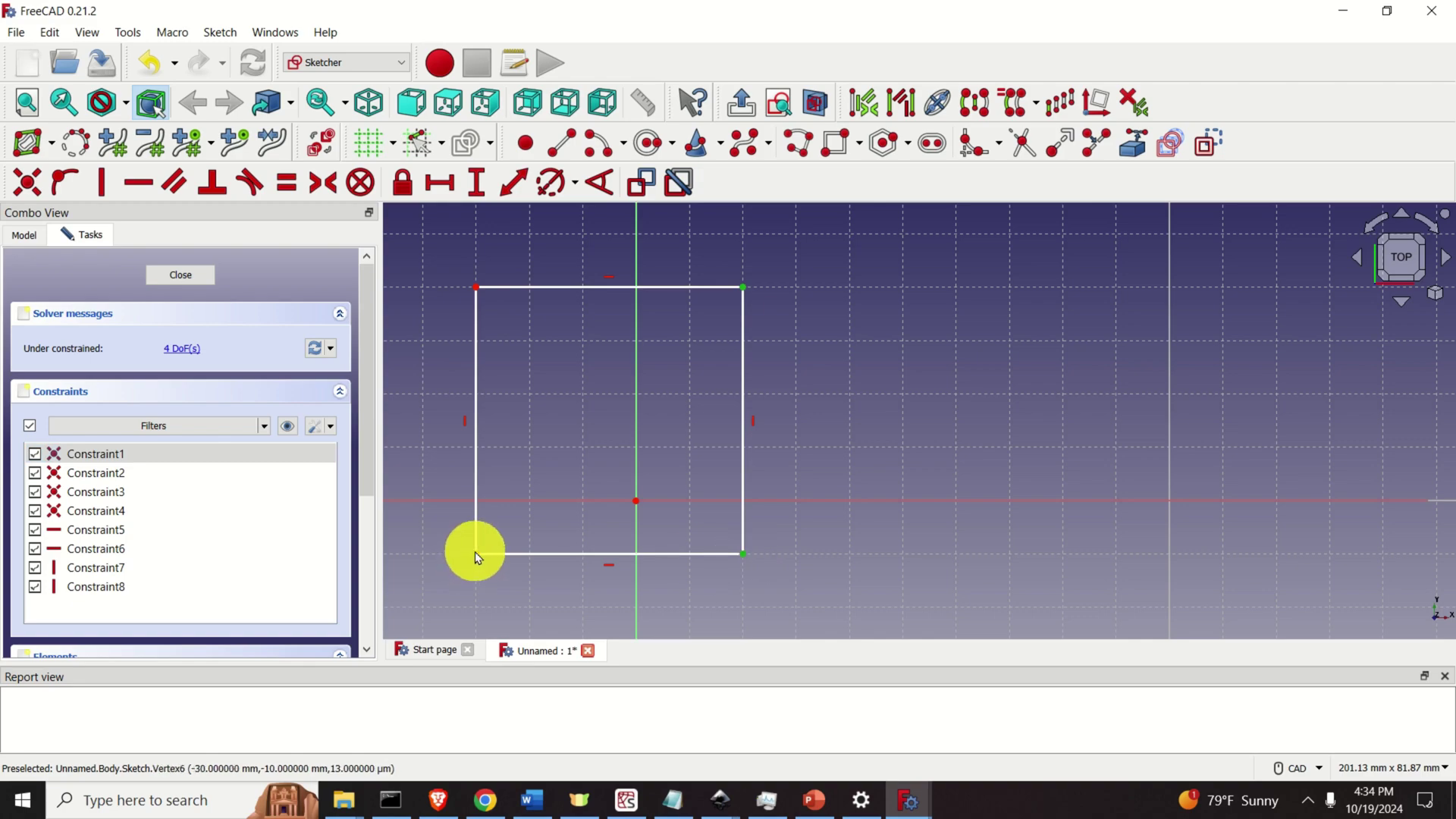
double_click(84, 491)
double_click(98, 516)
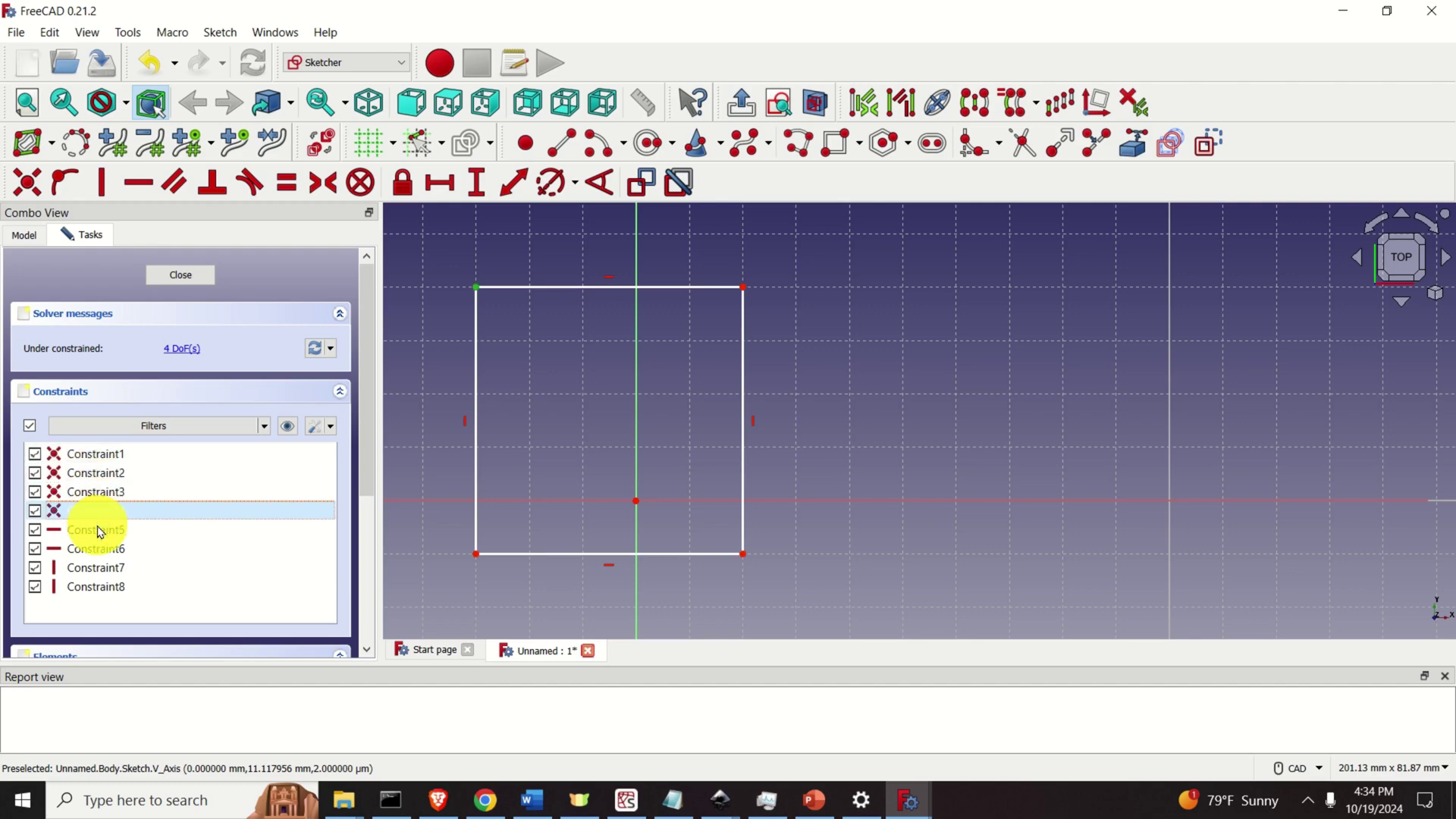
Examine the two horizontal and two vertical constraints and match each to its side of the rectangle
double_click(101, 531)
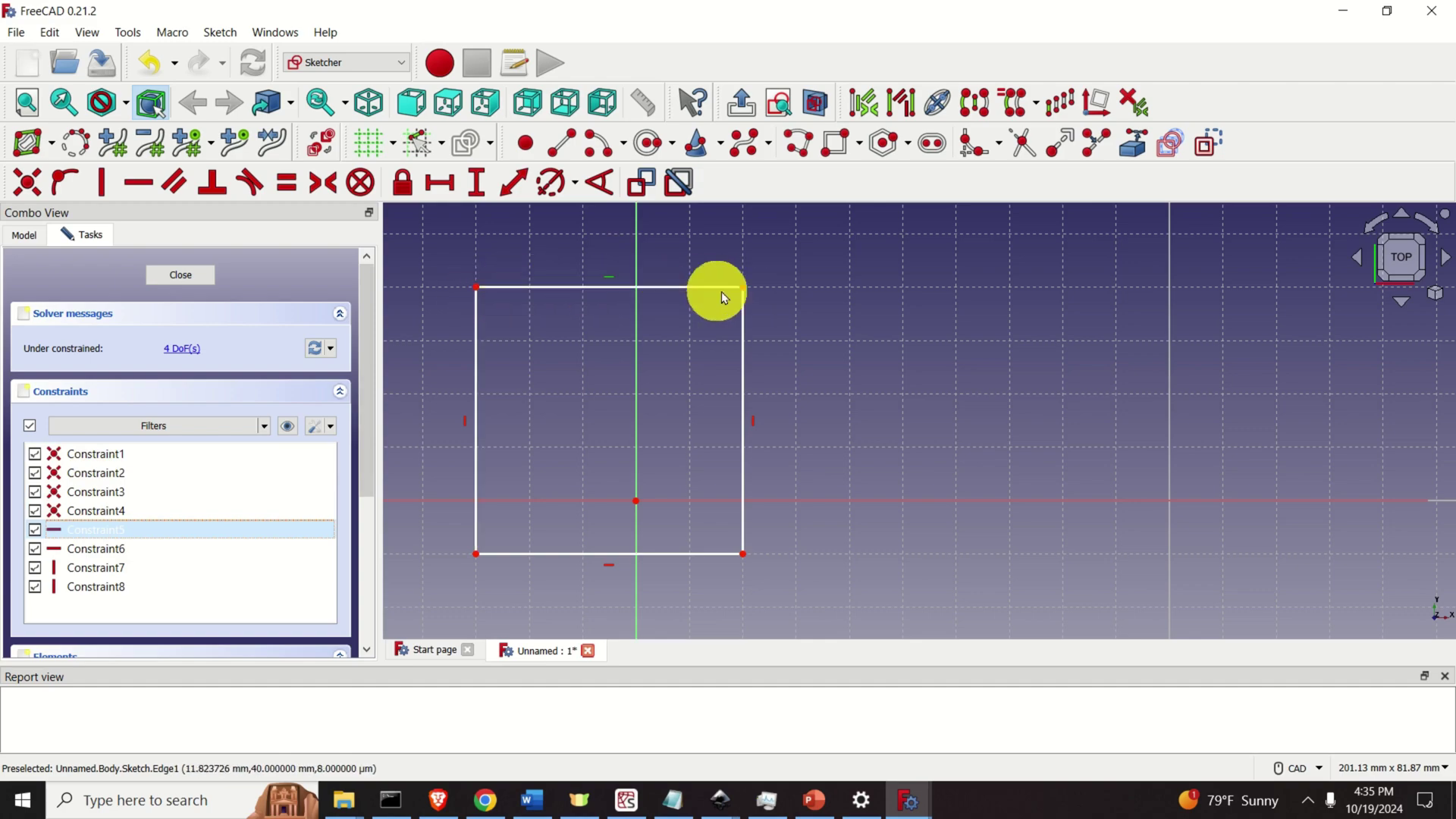
left_click(83, 548)
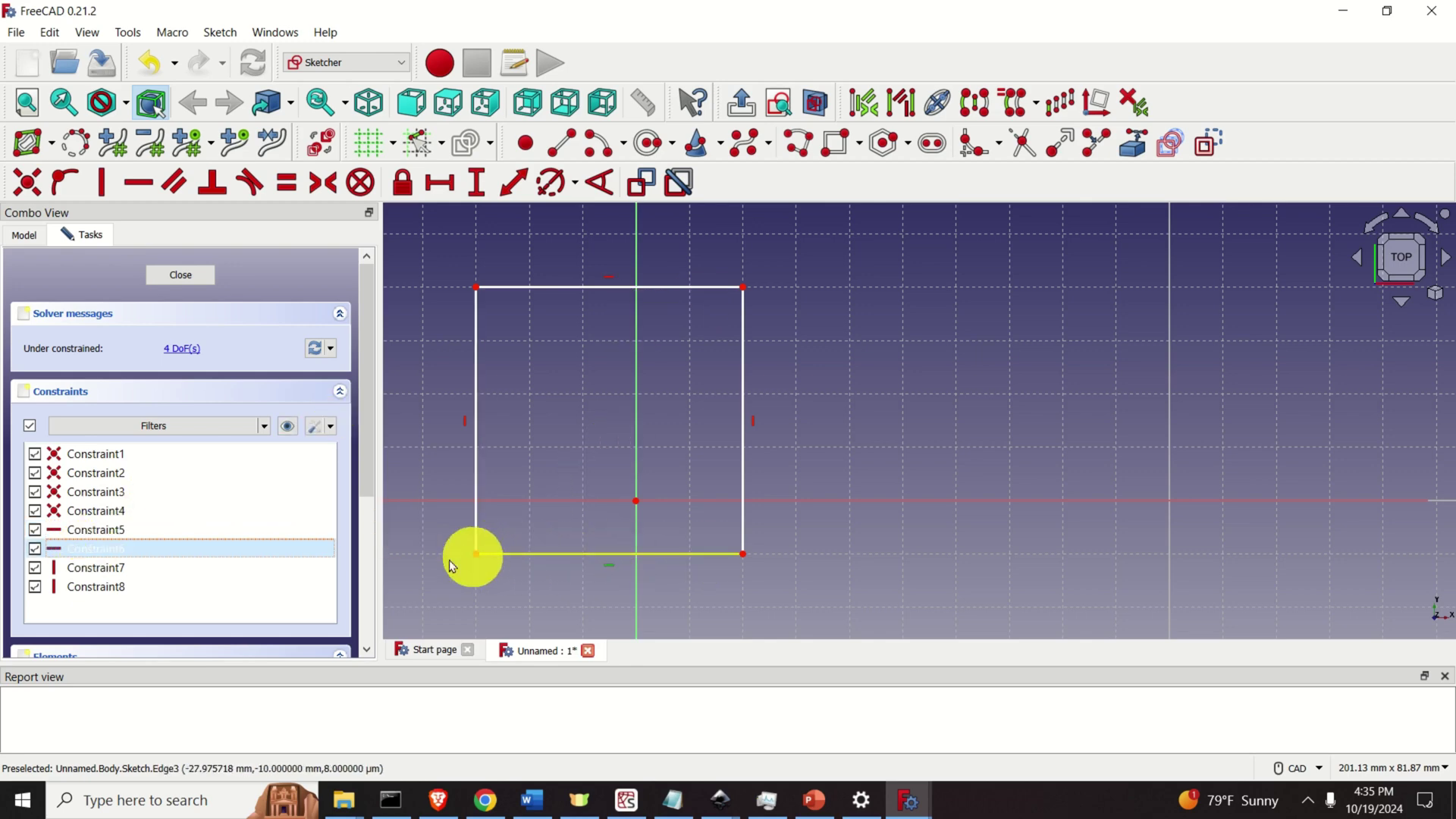
left_click(149, 570)
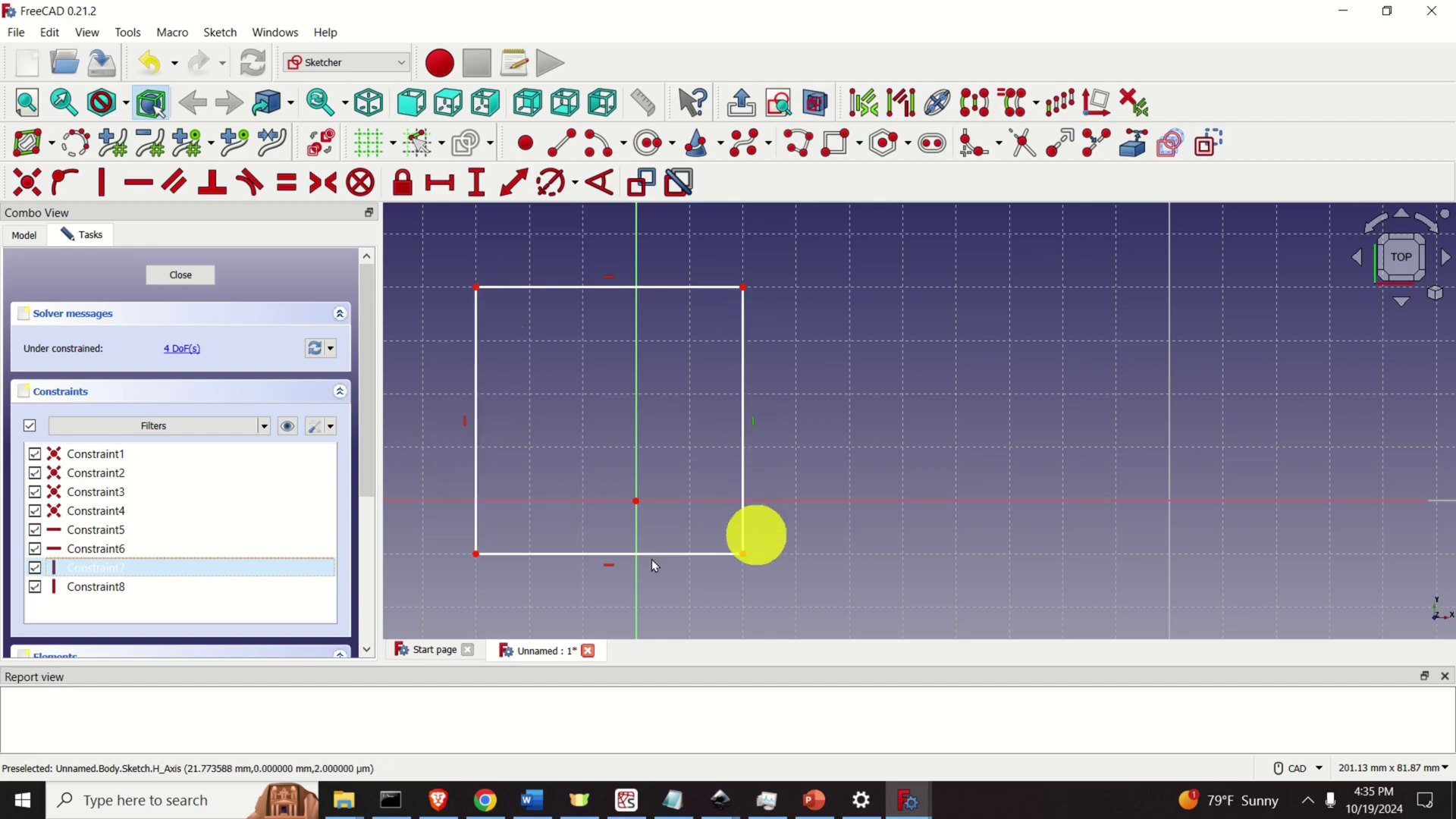
left_click(147, 588)
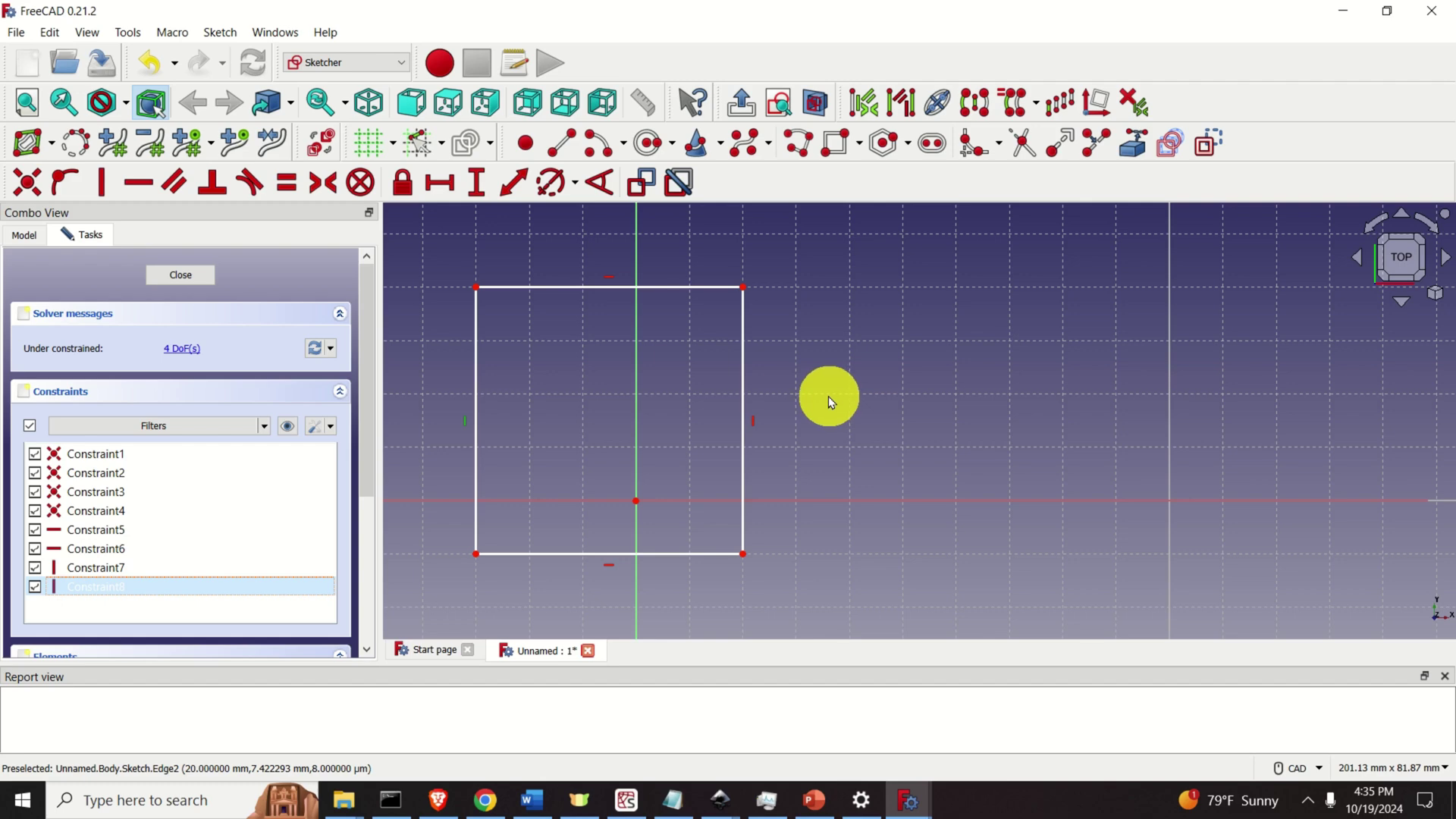
Reshape the rectangle freehand by moving its upper and left sides, to about 67 mm wide and 47 mm high
mouse_move(821, 400)
middle_mouse_down()
mouse_move(872, 387)
mouse_move(906, 399)
middle_mouse_up()
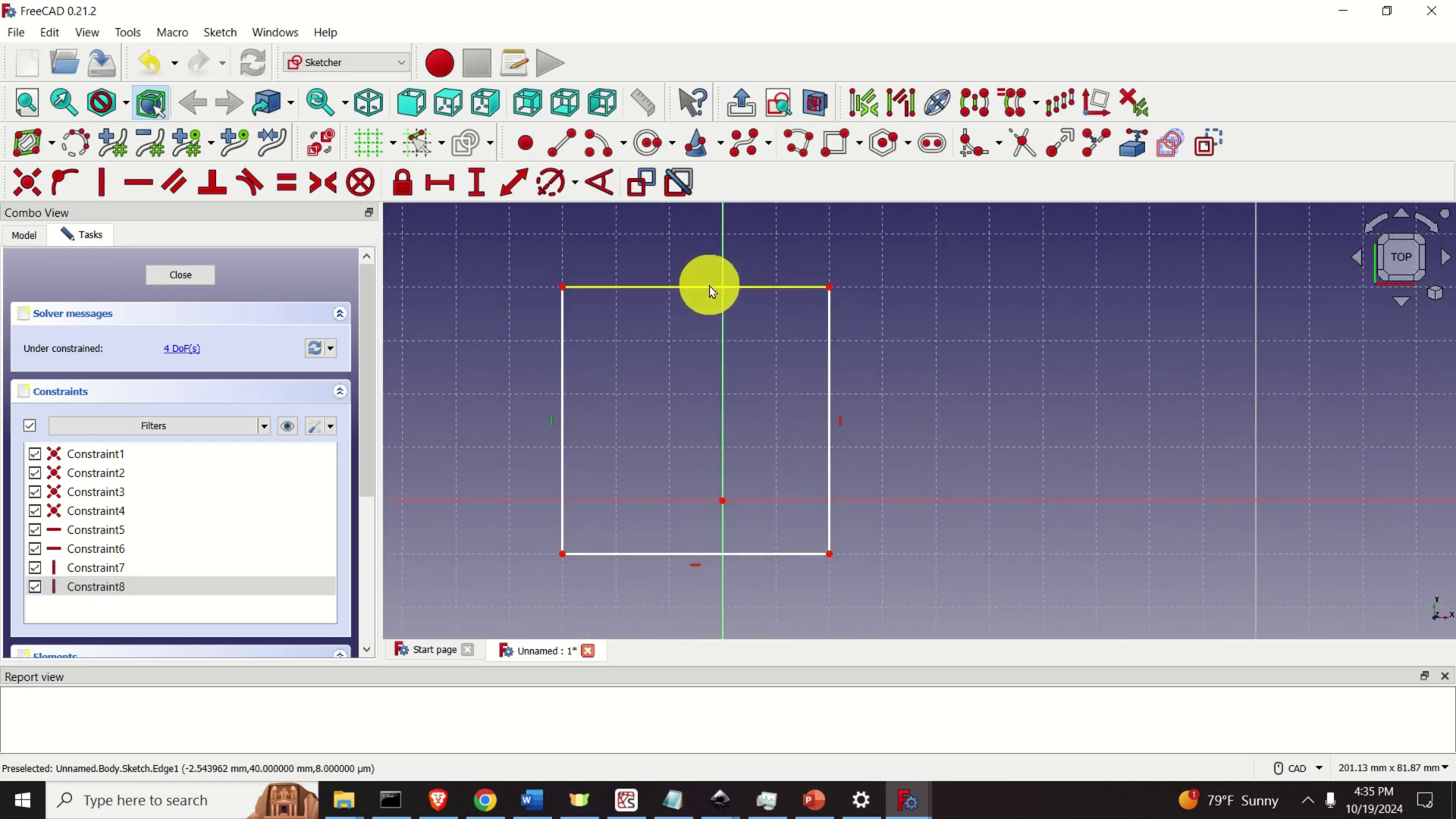
left_click_drag(708, 286, 673, 343)
left_click(589, 404)
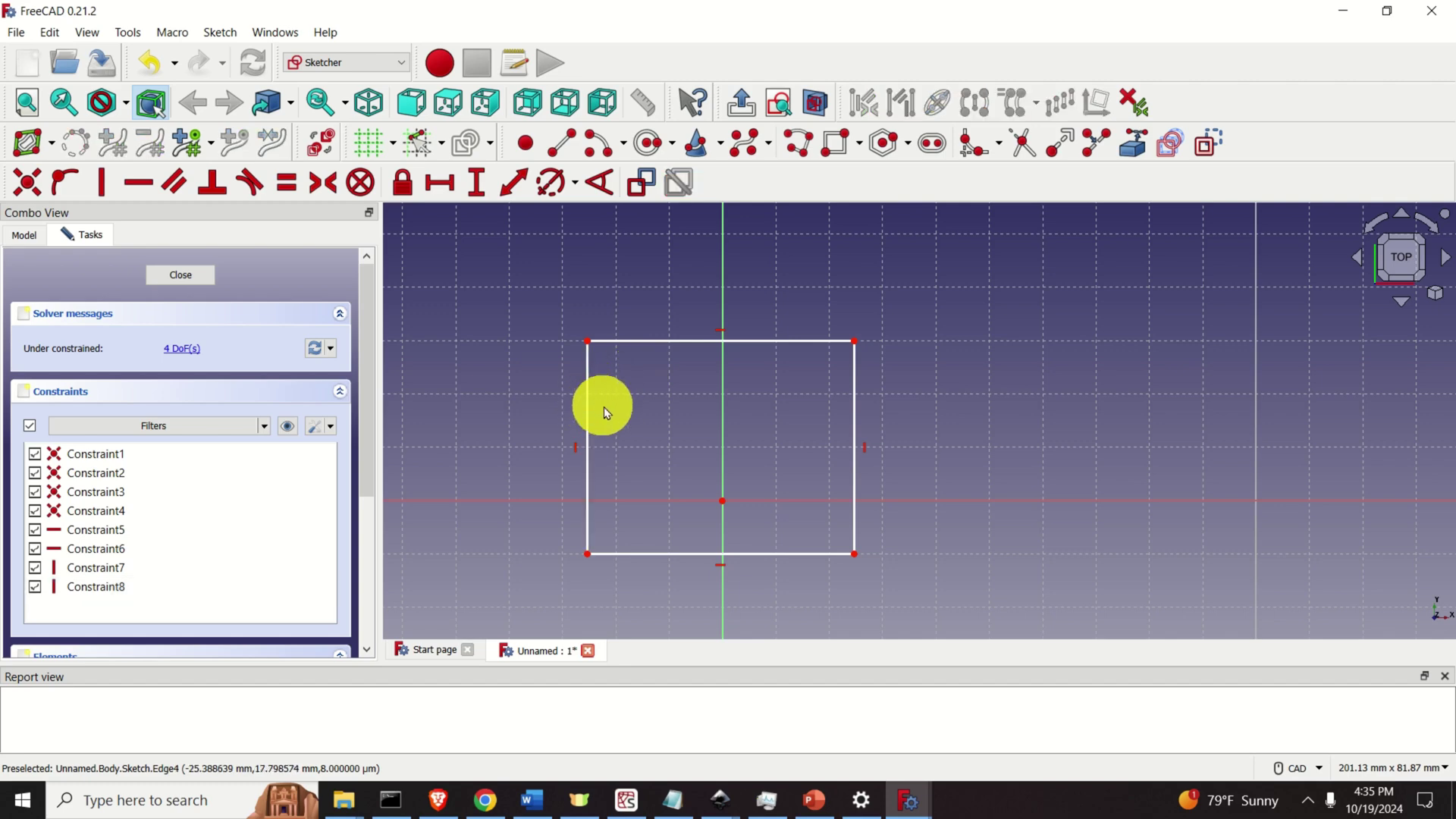
left_click_drag(597, 416, 550, 426)
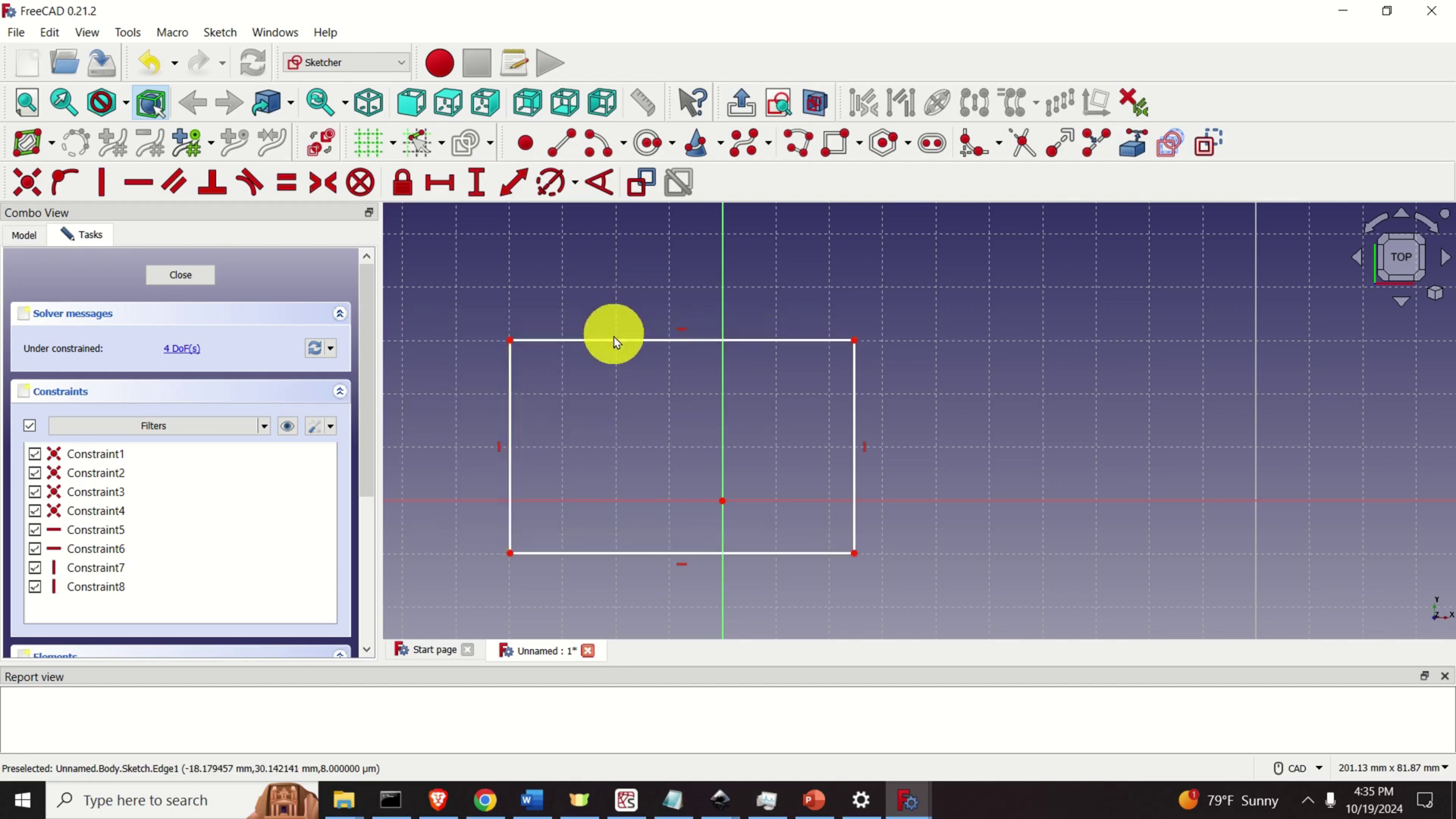
left_click_drag(613, 337, 633, 310)
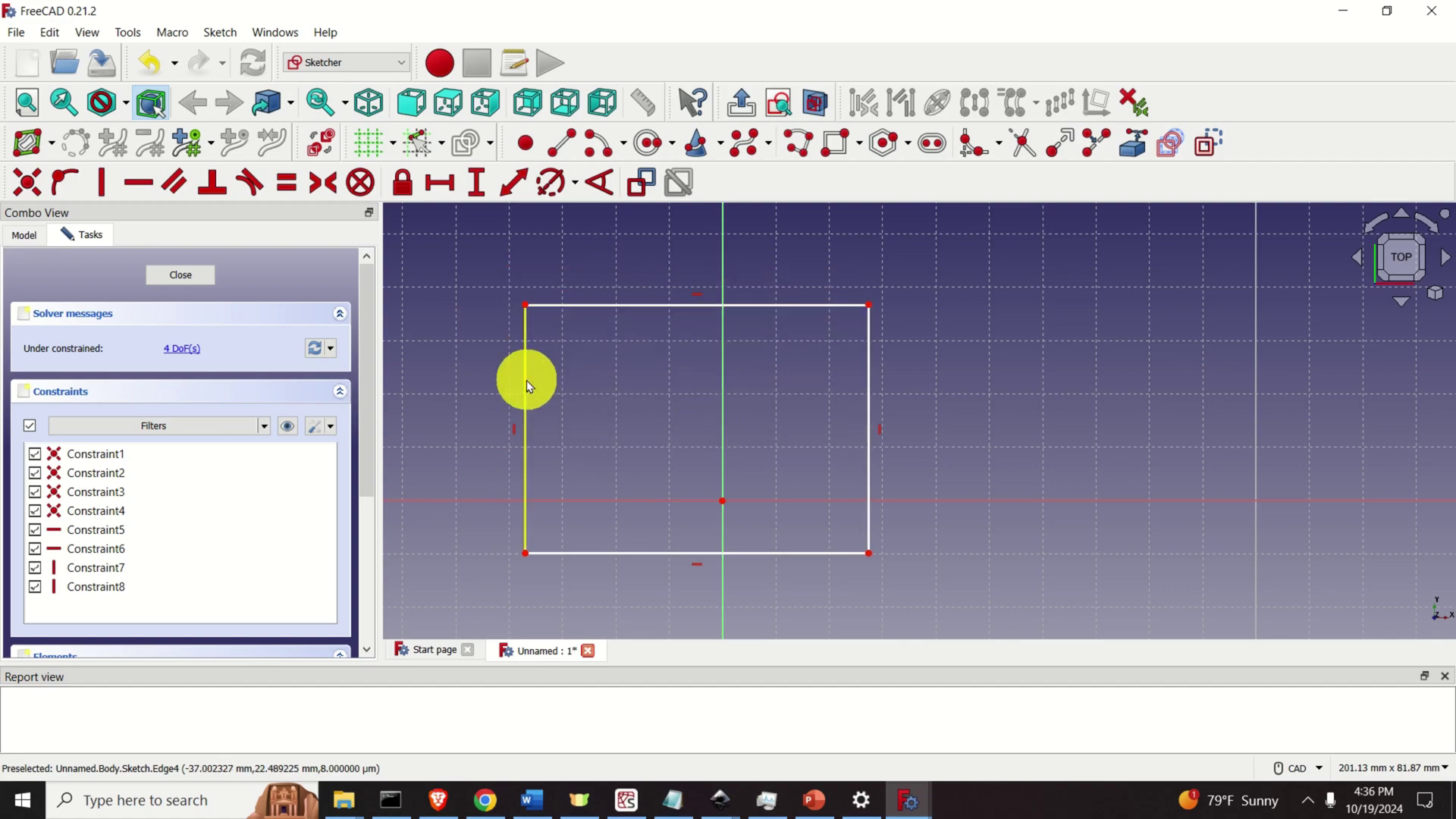
mouse_move(525, 380)
left_mouse_down()
mouse_move(426, 380)
mouse_move(568, 383)
mouse_move(537, 400)
mouse_move(614, 405)
mouse_move(521, 400)
left_mouse_up()
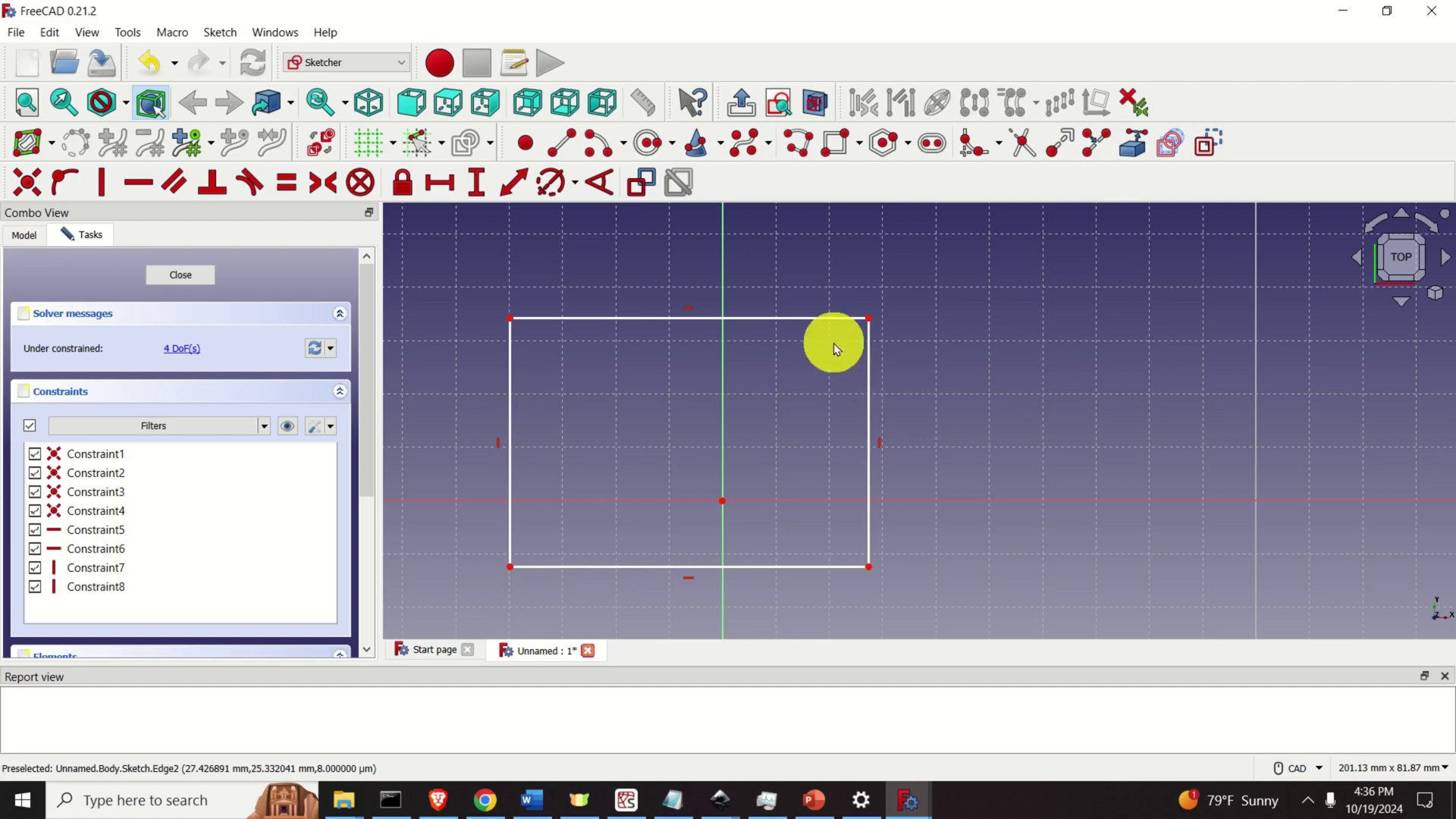
Constrain the length of the rectangle's upper side to 60 mm
left_click(795, 322)
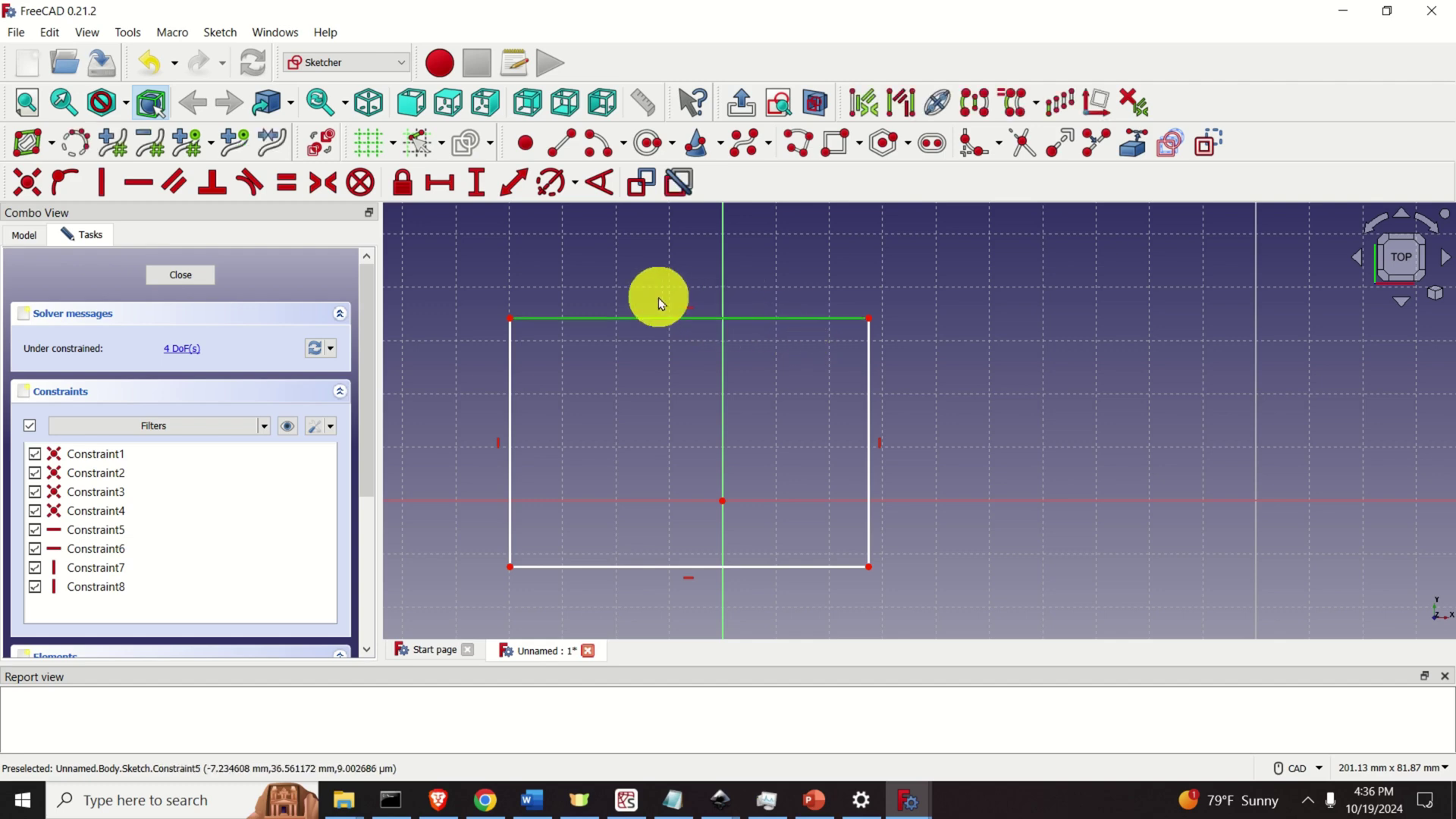
scroll(657, 300, "up", 1)
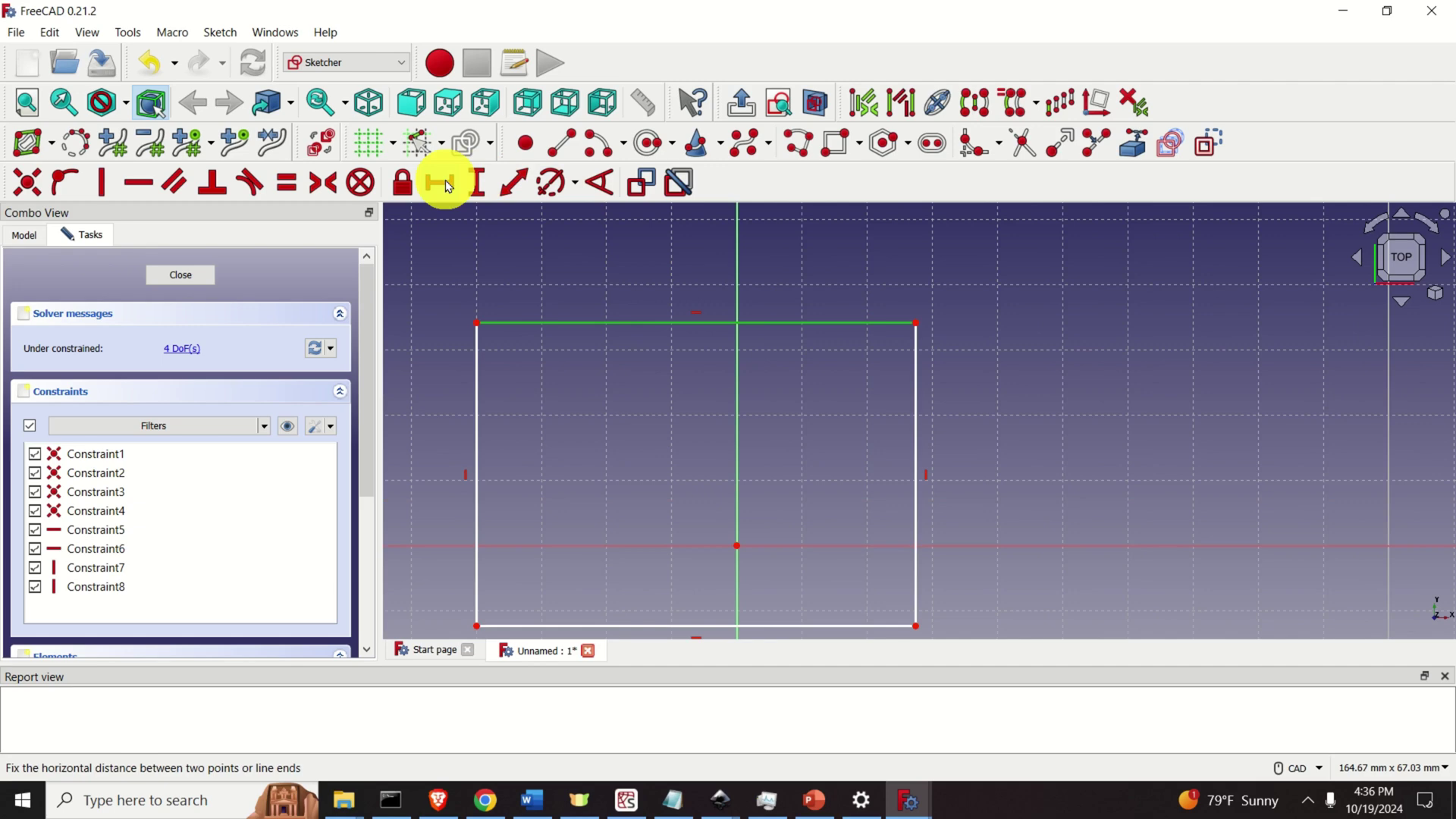
left_click(521, 185)
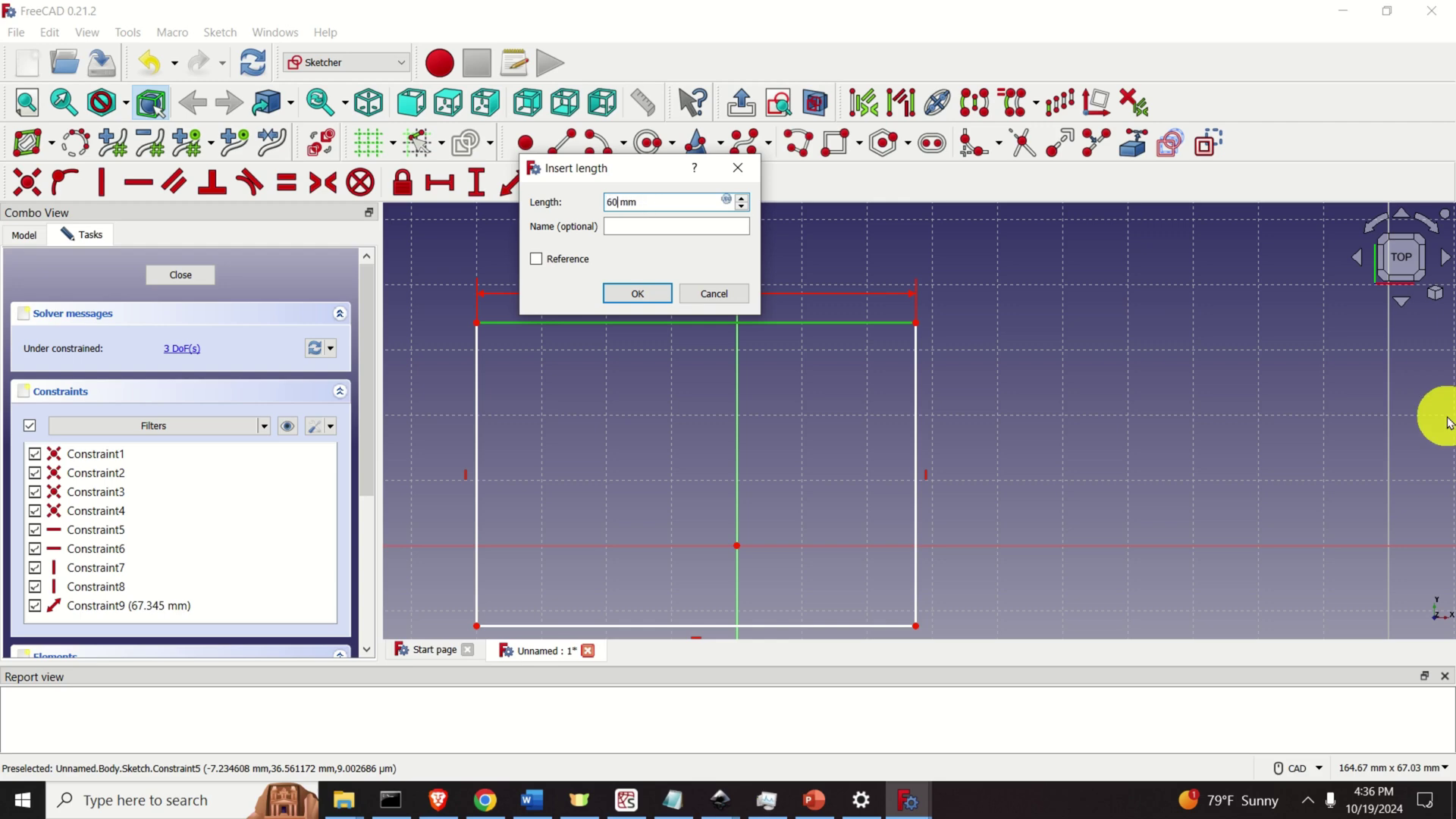
key("Return")
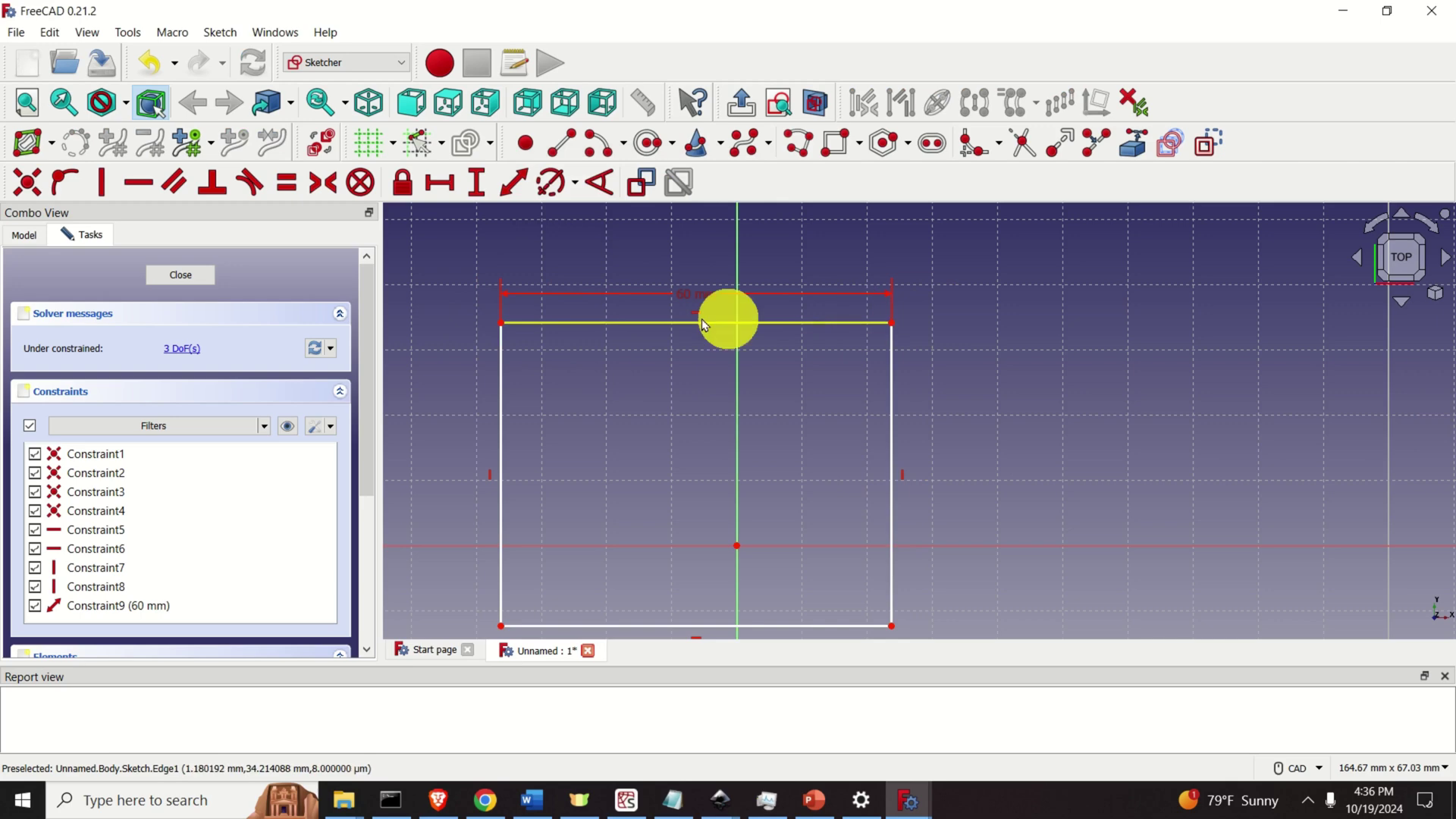
Constrain the length of the rectangle's left vertical side to 40 mm
left_click(499, 413)
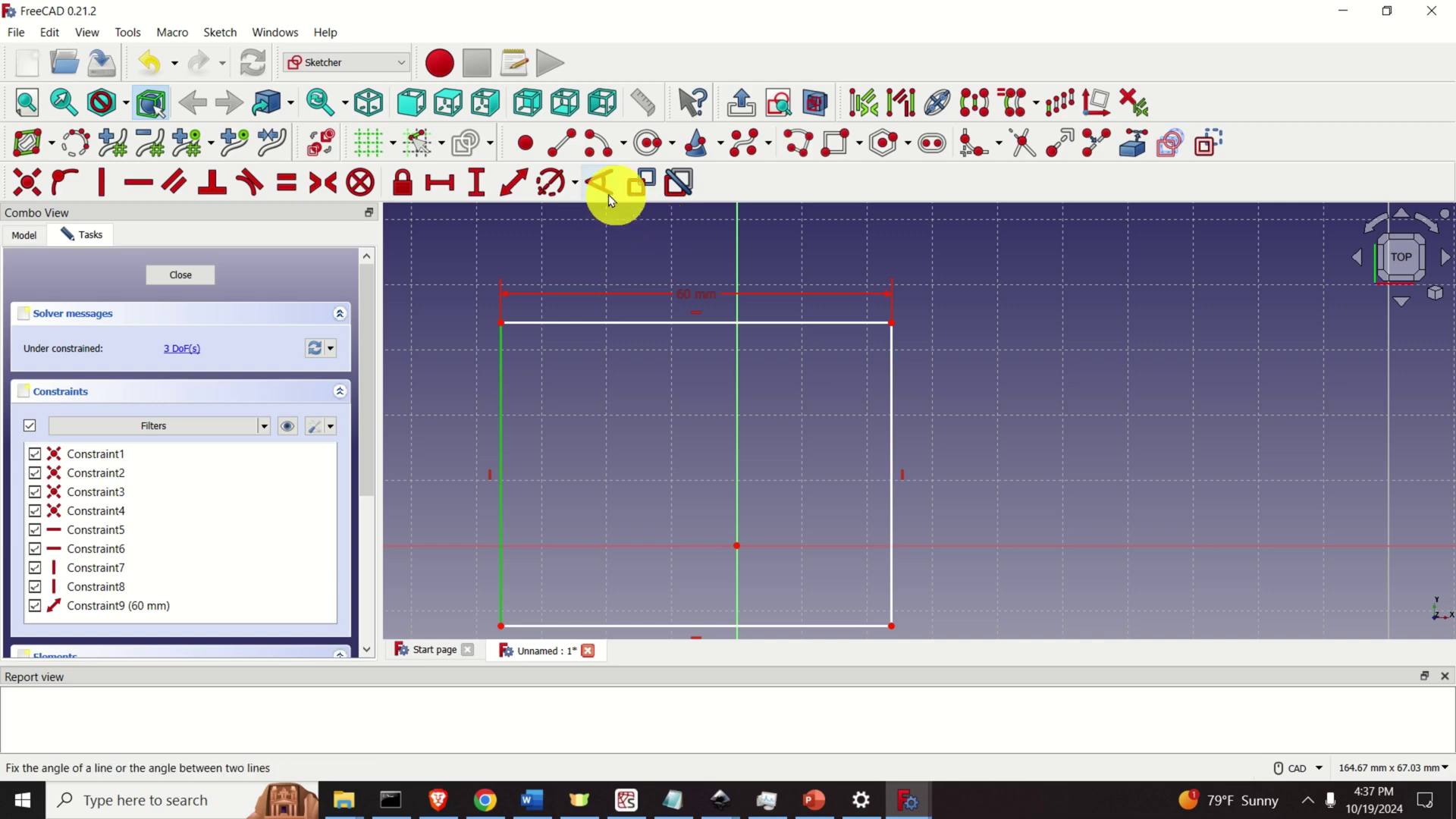
left_click(516, 185)
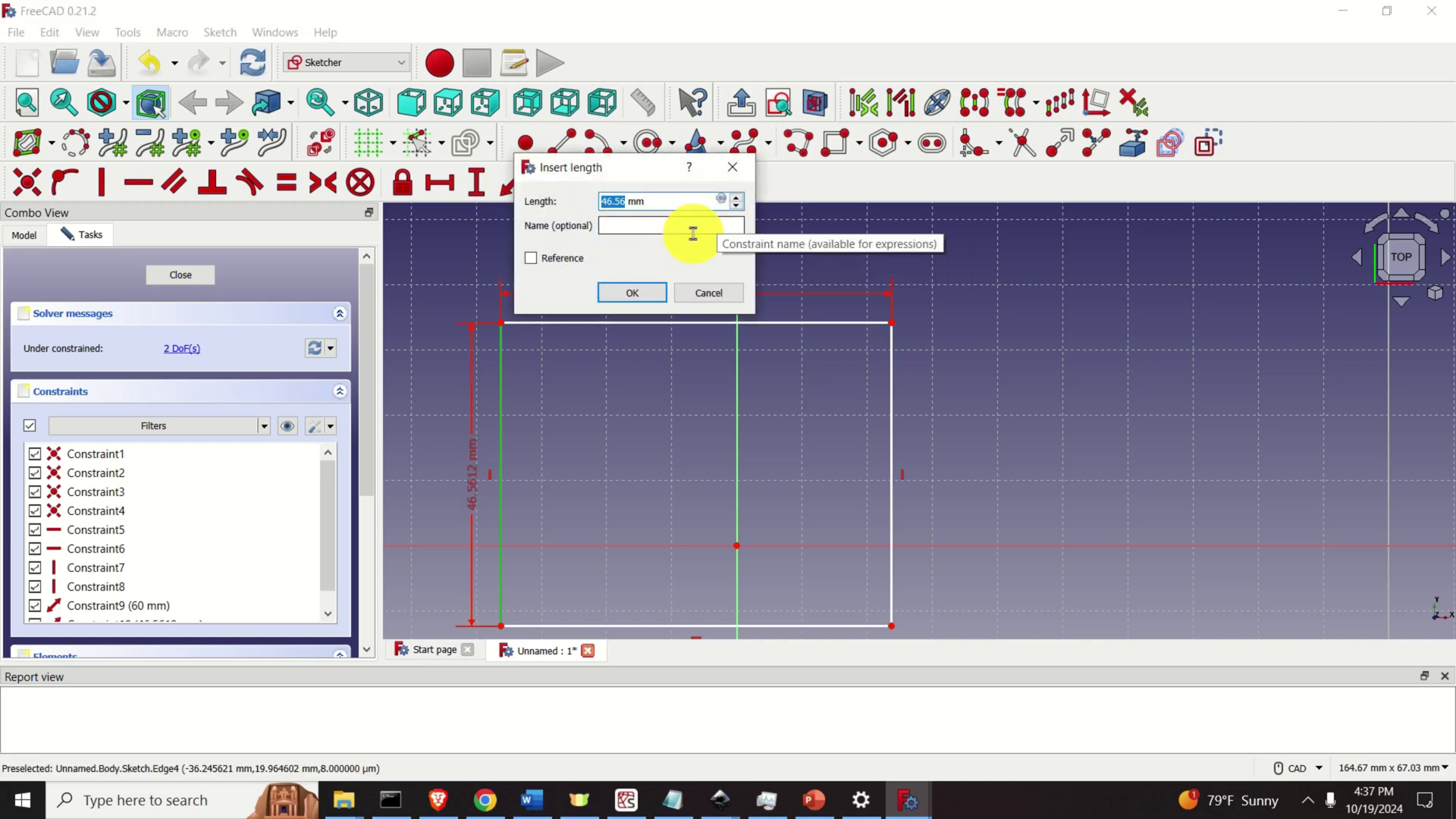
key("Return")
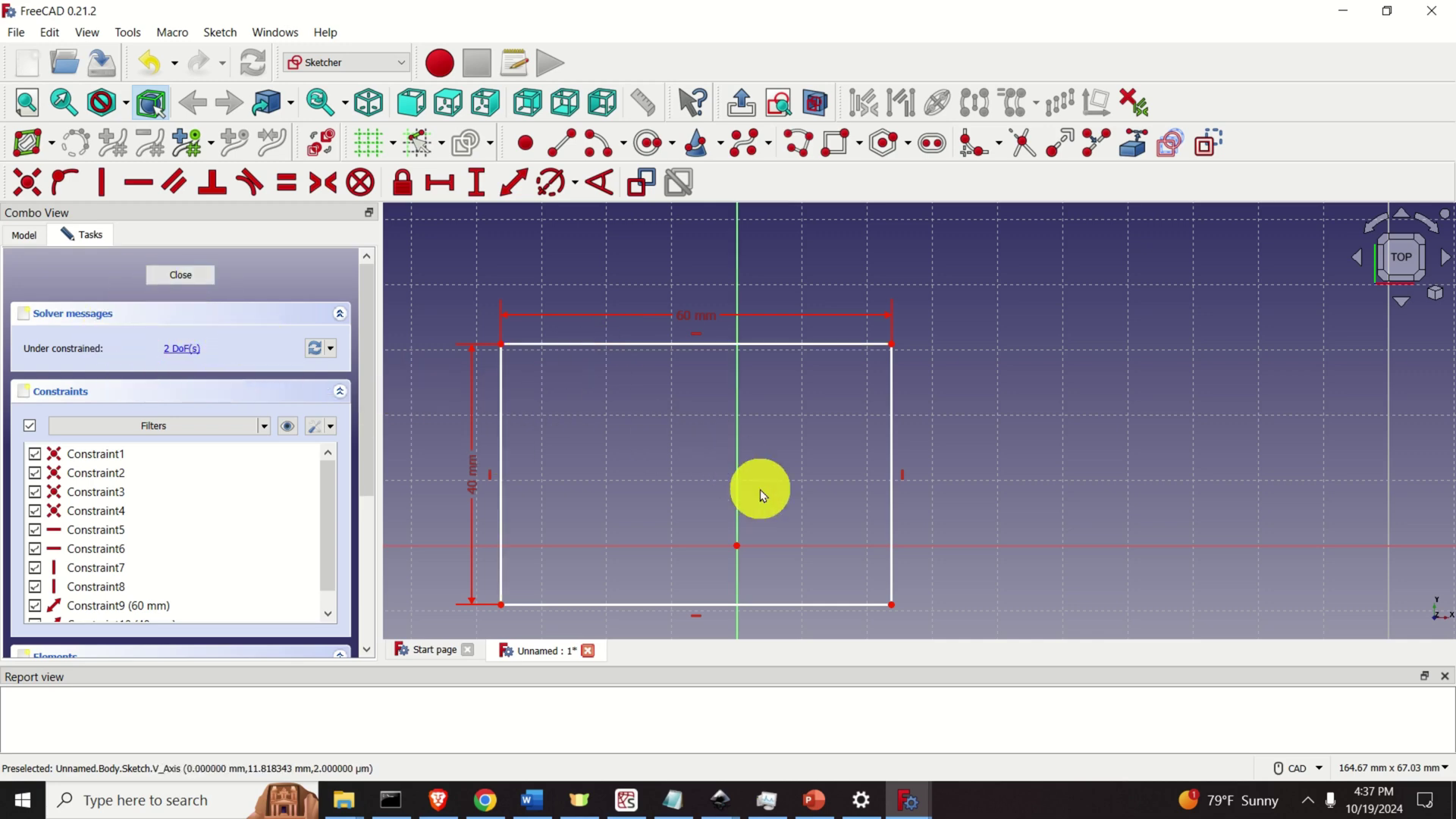
Shift the rectangle sideways and constrain the horizontal distance from the origin to its lower-right corner to 35 mm
left_click_drag(717, 343, 819, 355)
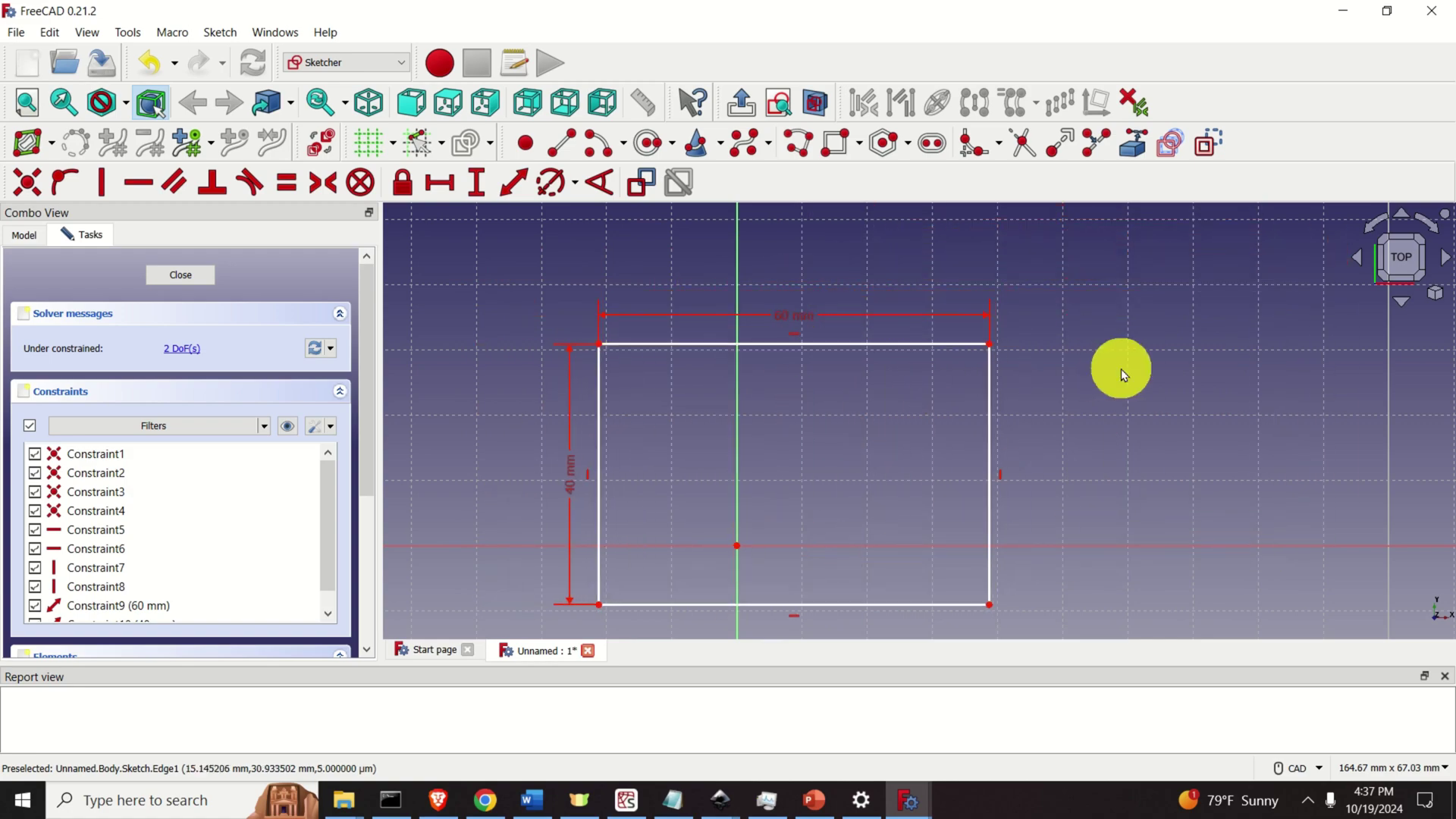
middle_click_drag(1059, 369, 1015, 325)
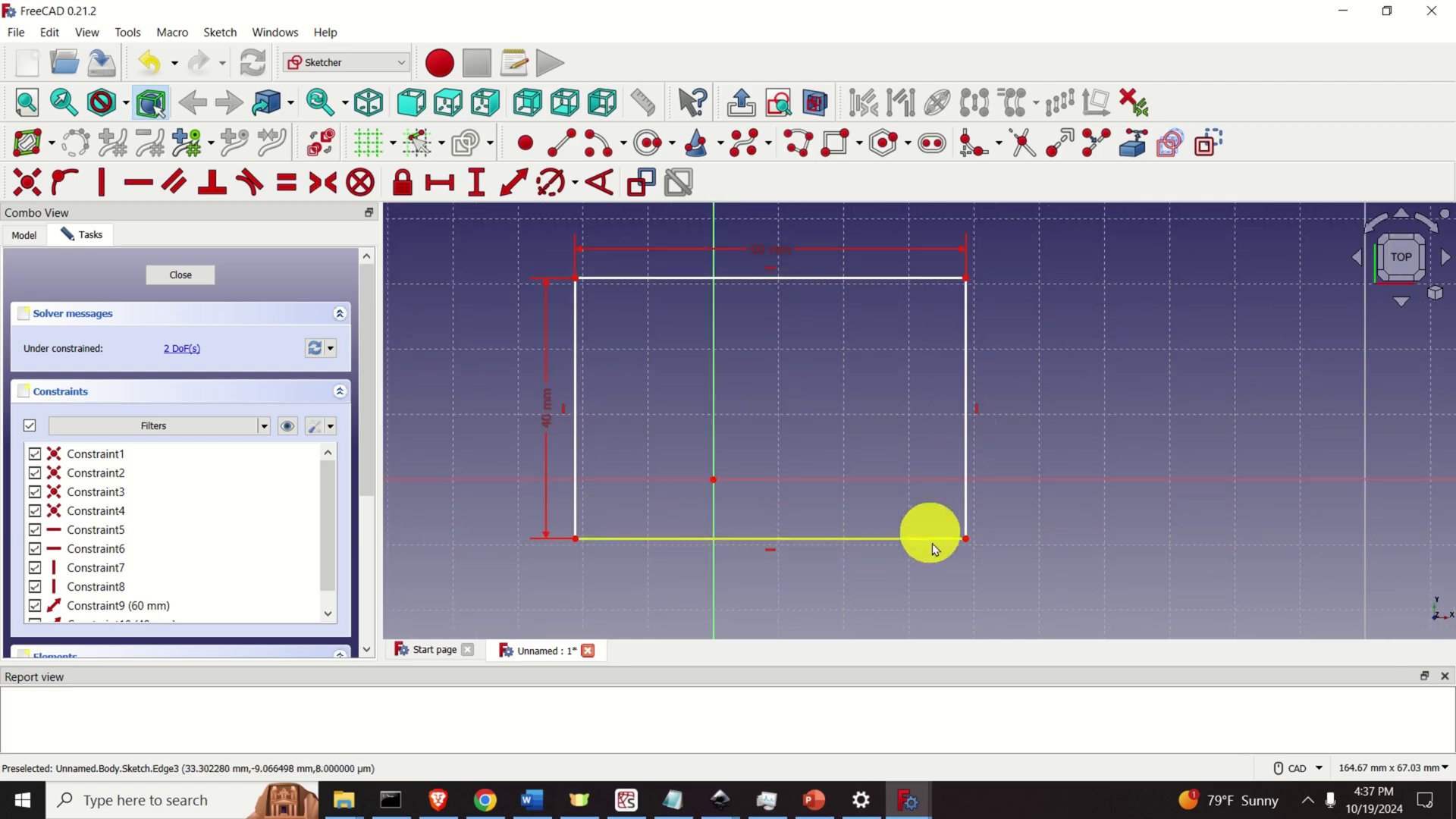
left_click(965, 540)
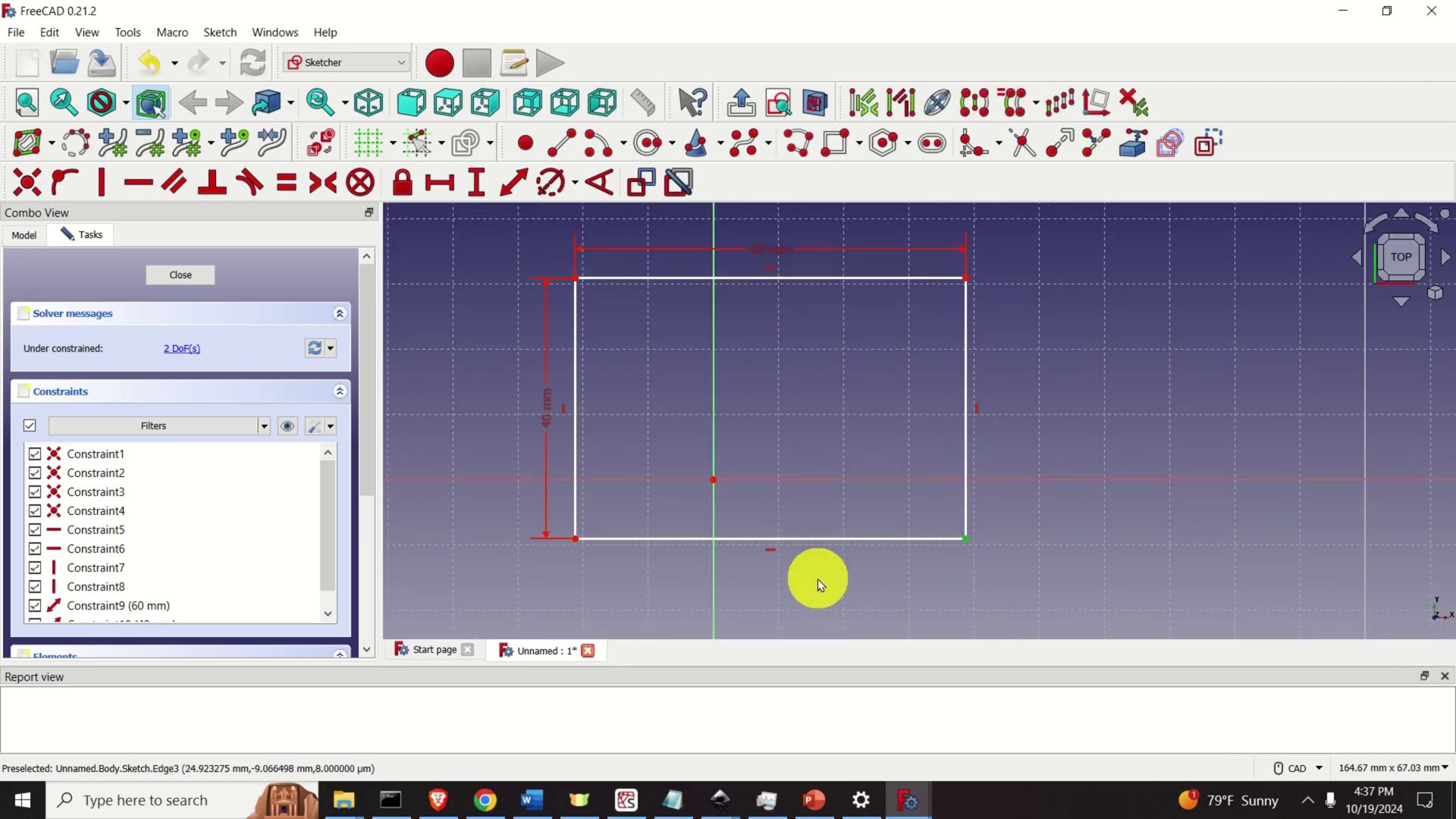
left_click(714, 480)
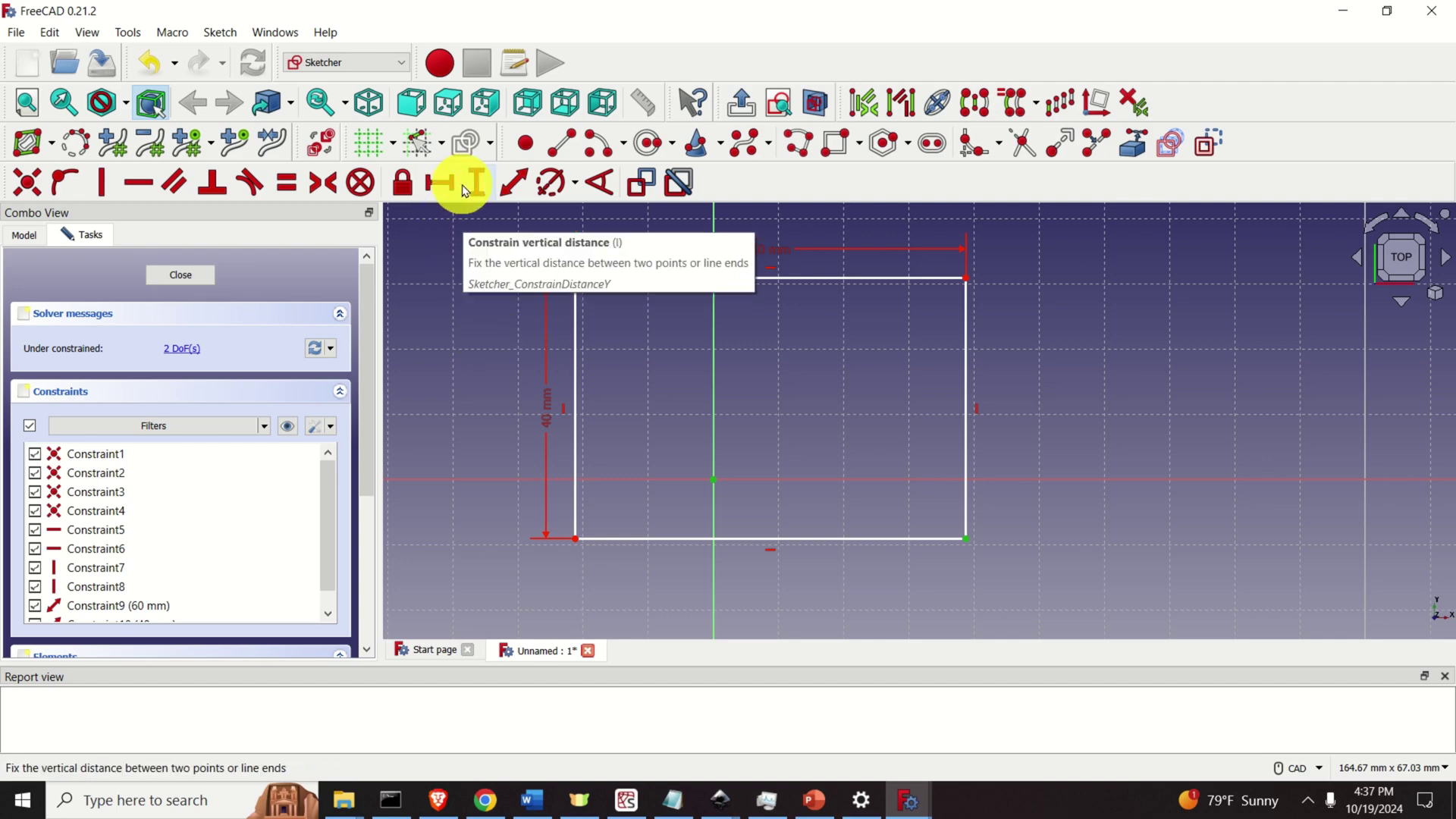
left_click(435, 190)
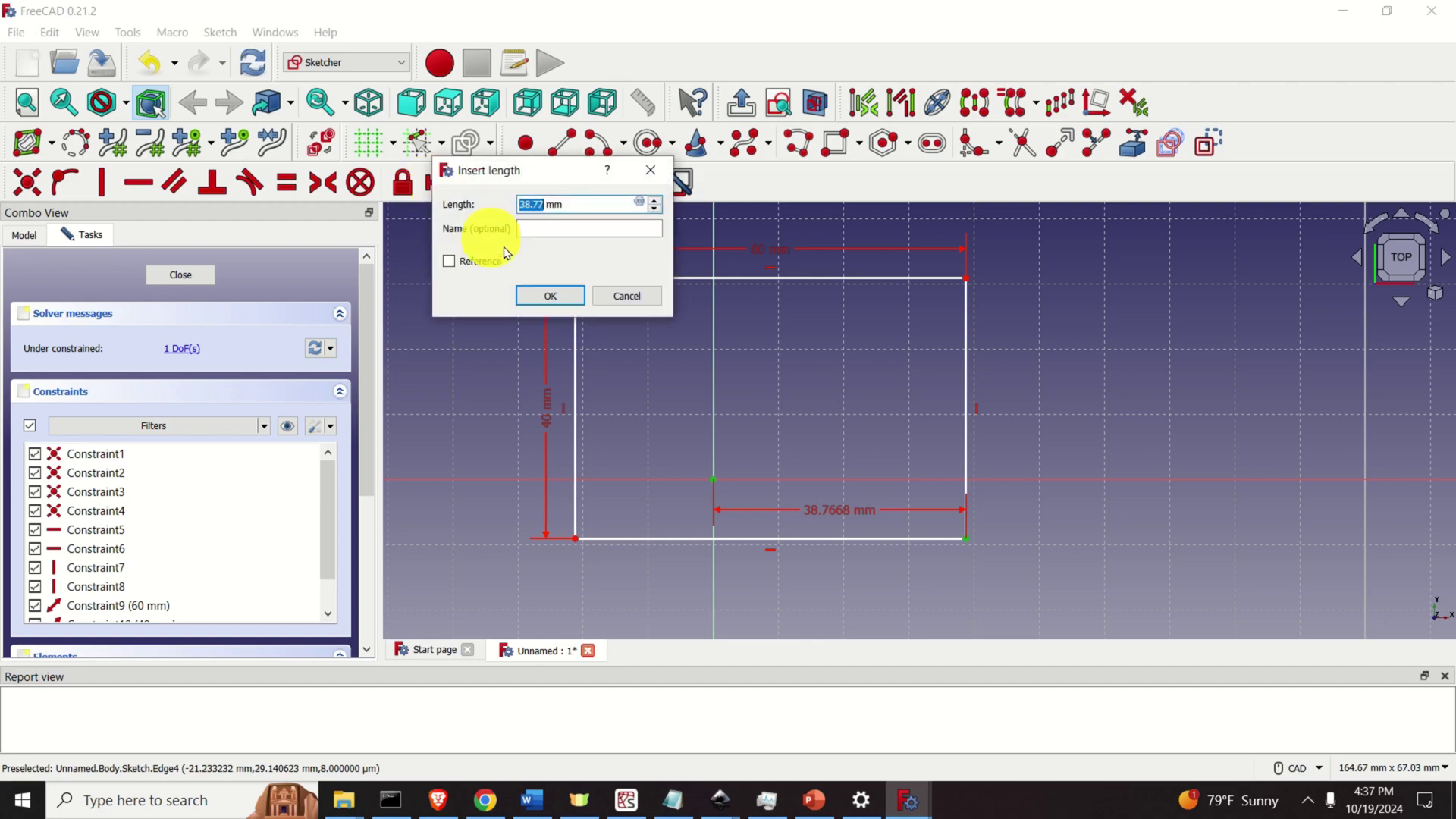
type("35")
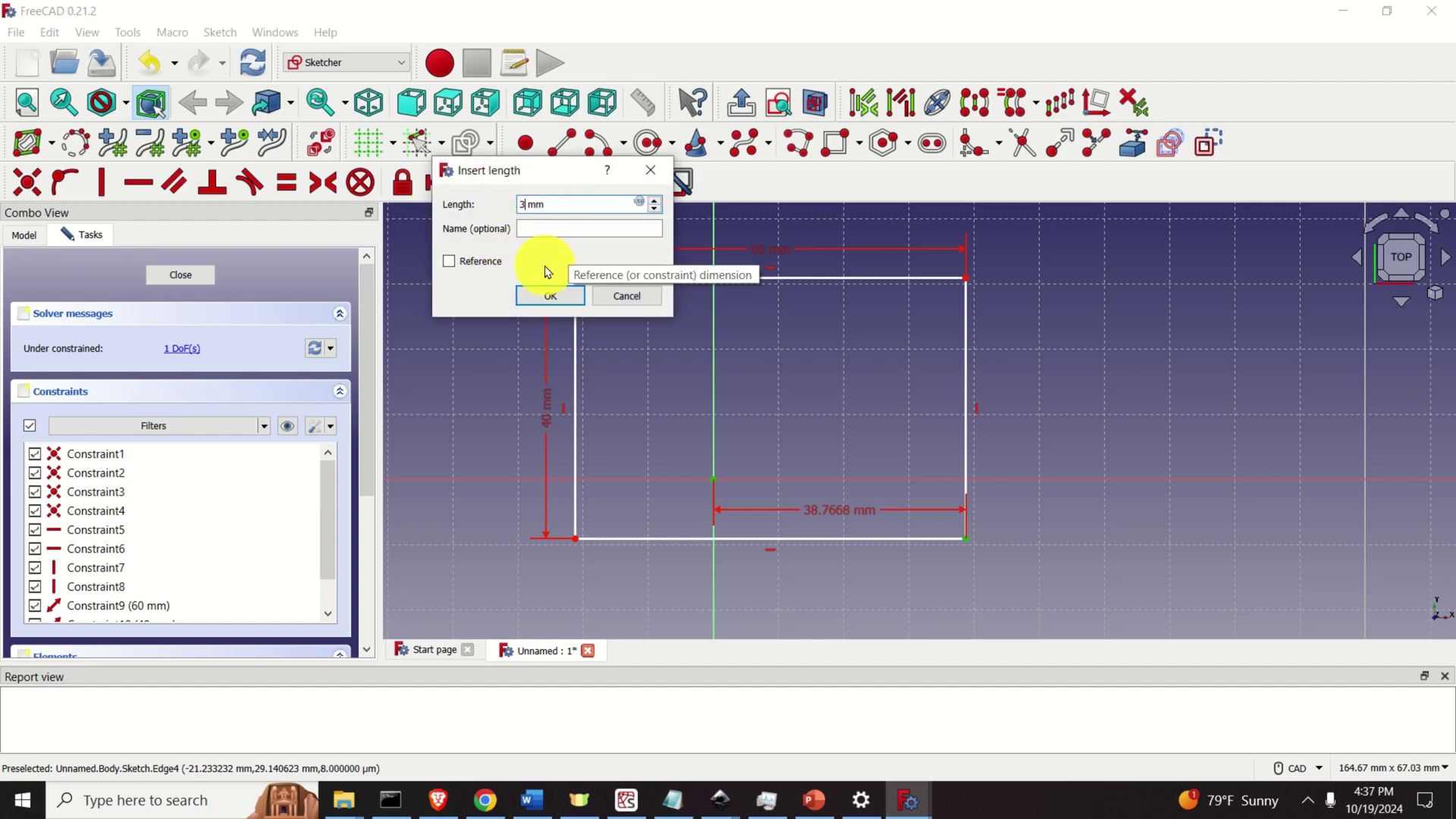
key("Return")
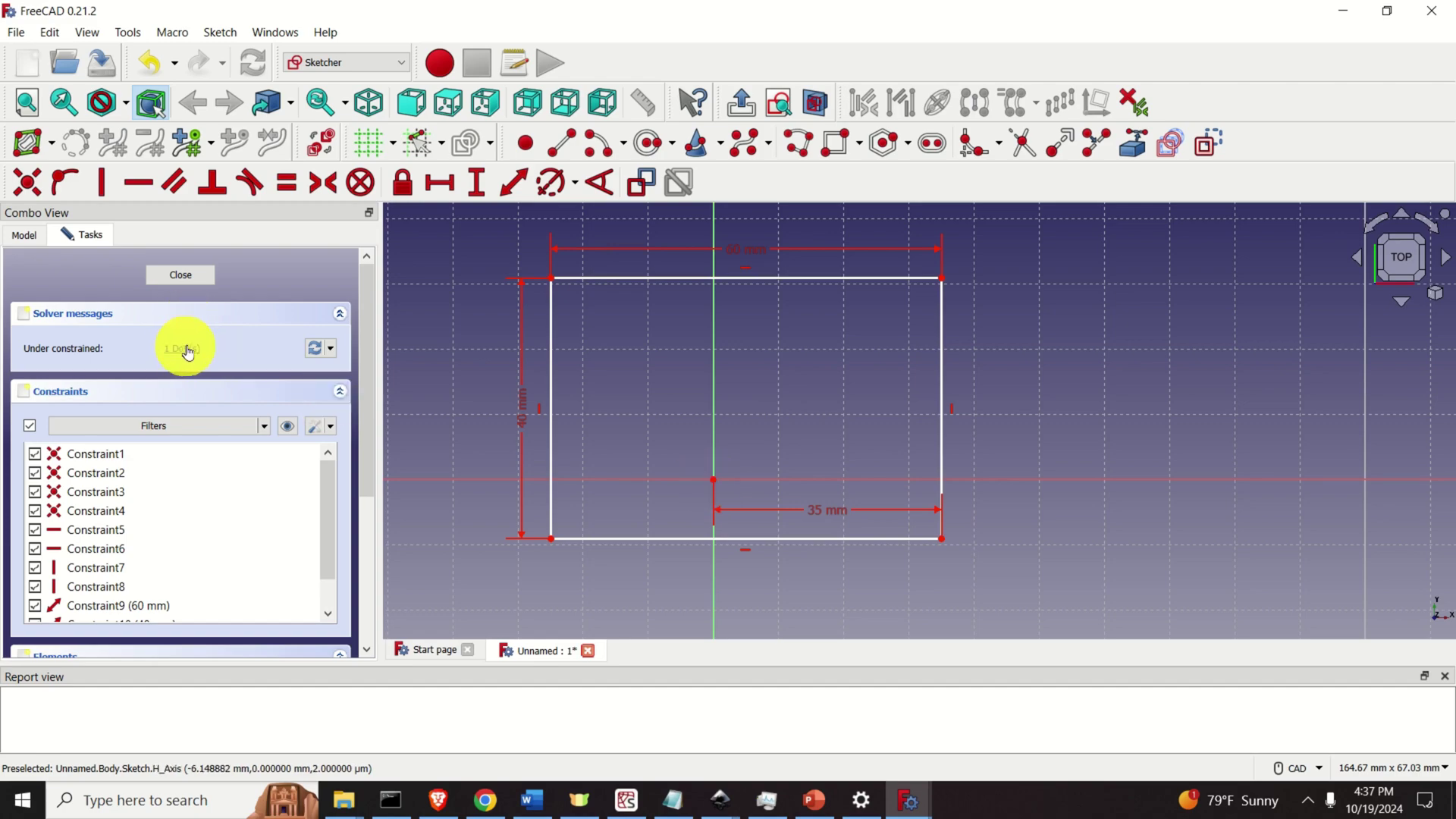
Constrain the vertical distance between the origin and the rectangle's lower-right corner to 10 mm
left_click(713, 479)
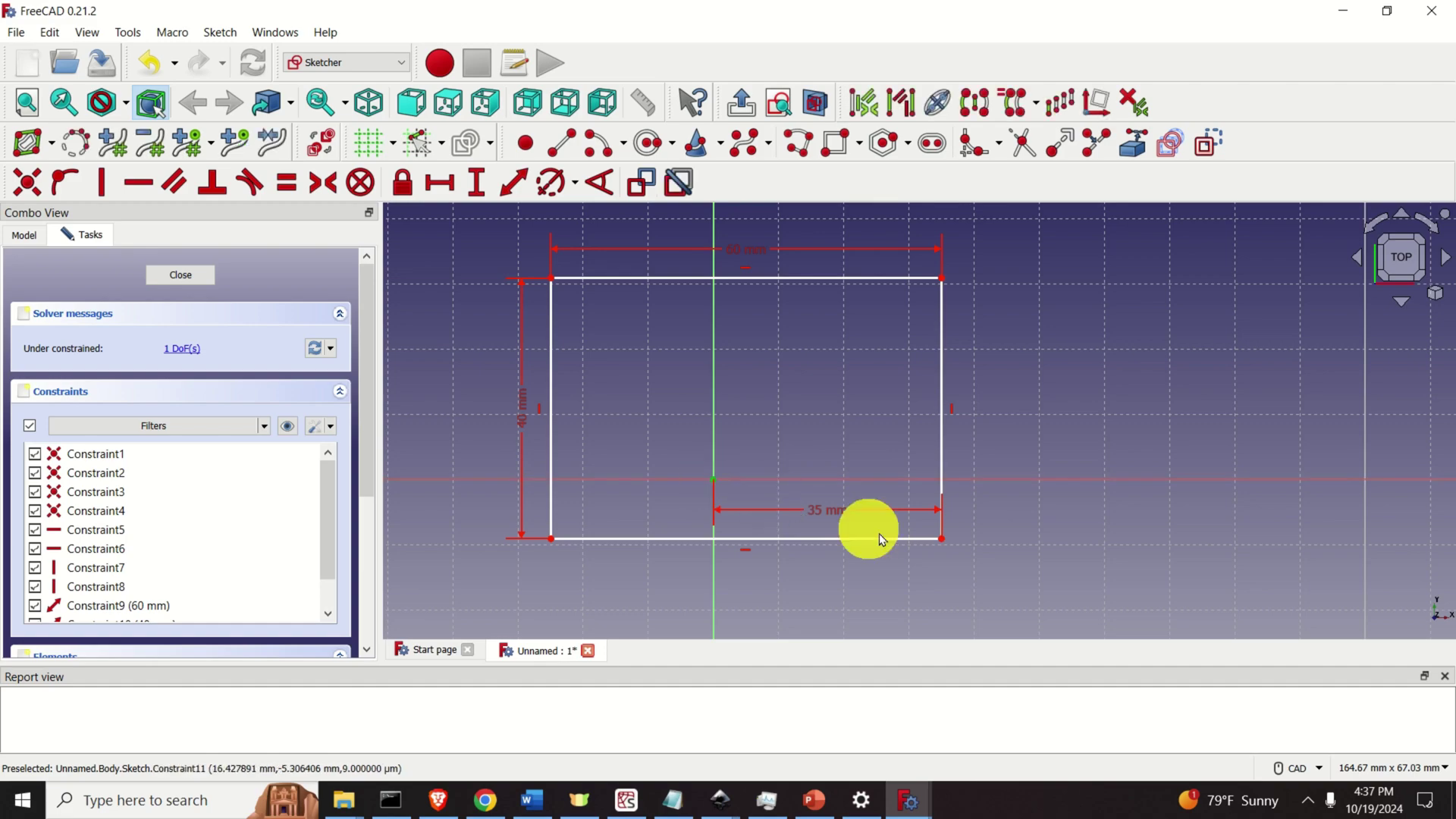
left_click(945, 543)
left_click(477, 182)
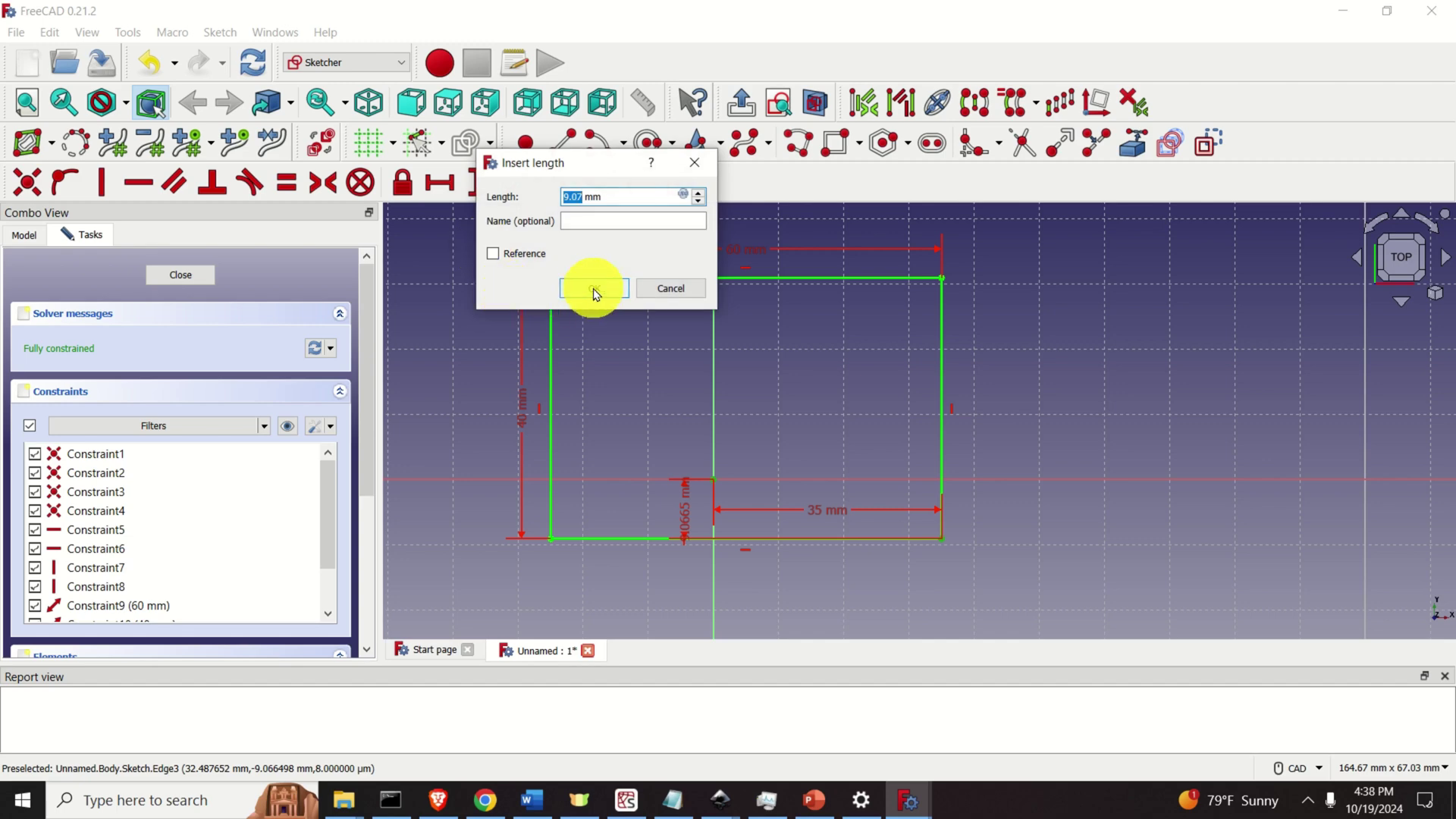
type("10")
left_click(594, 289)
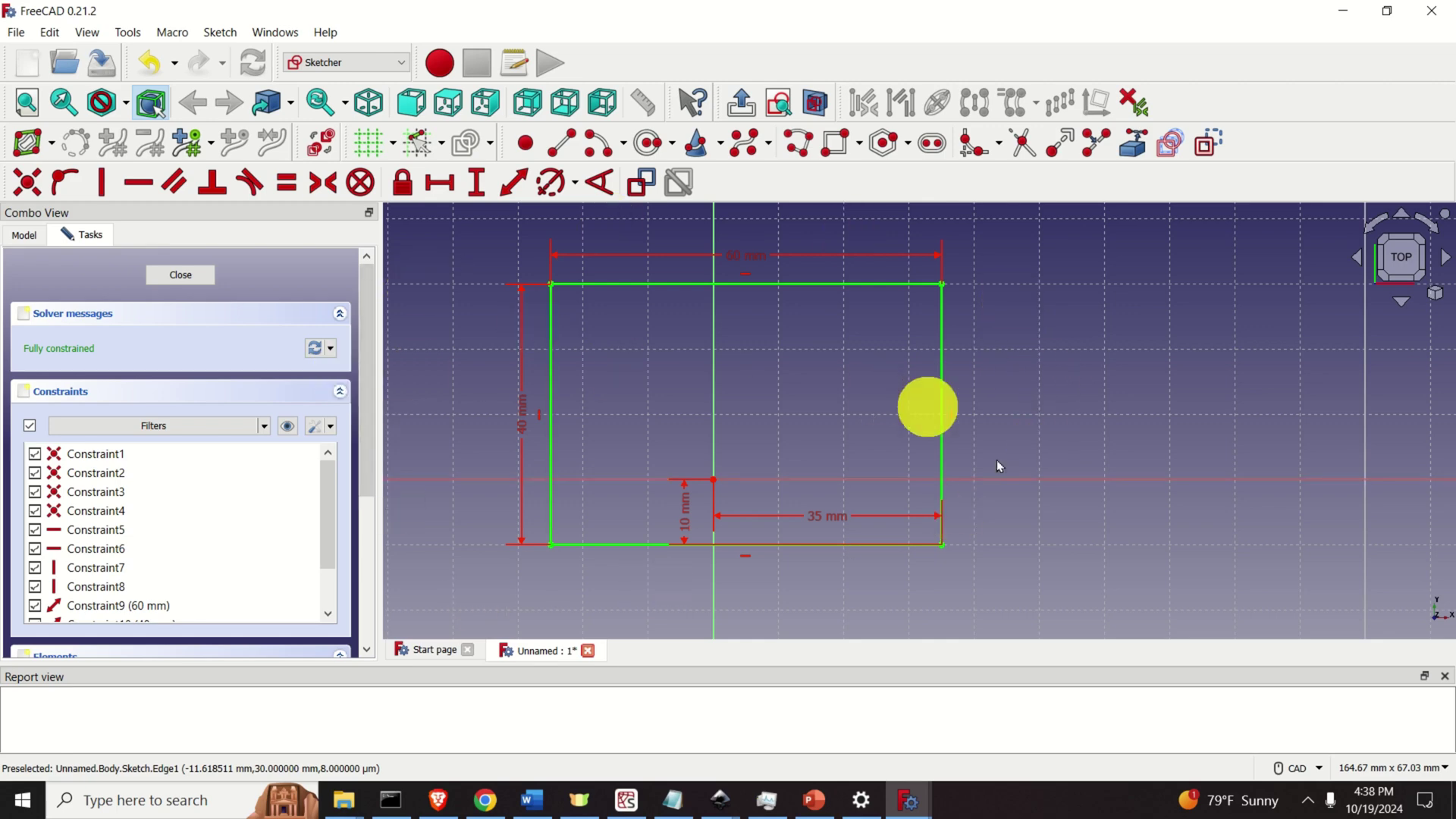
Delete the whole fully constrained rectangle so the sketch is empty
mouse_move(1040, 431)
middle_mouse_down()
mouse_move(1051, 391)
mouse_move(1053, 421)
middle_mouse_up()
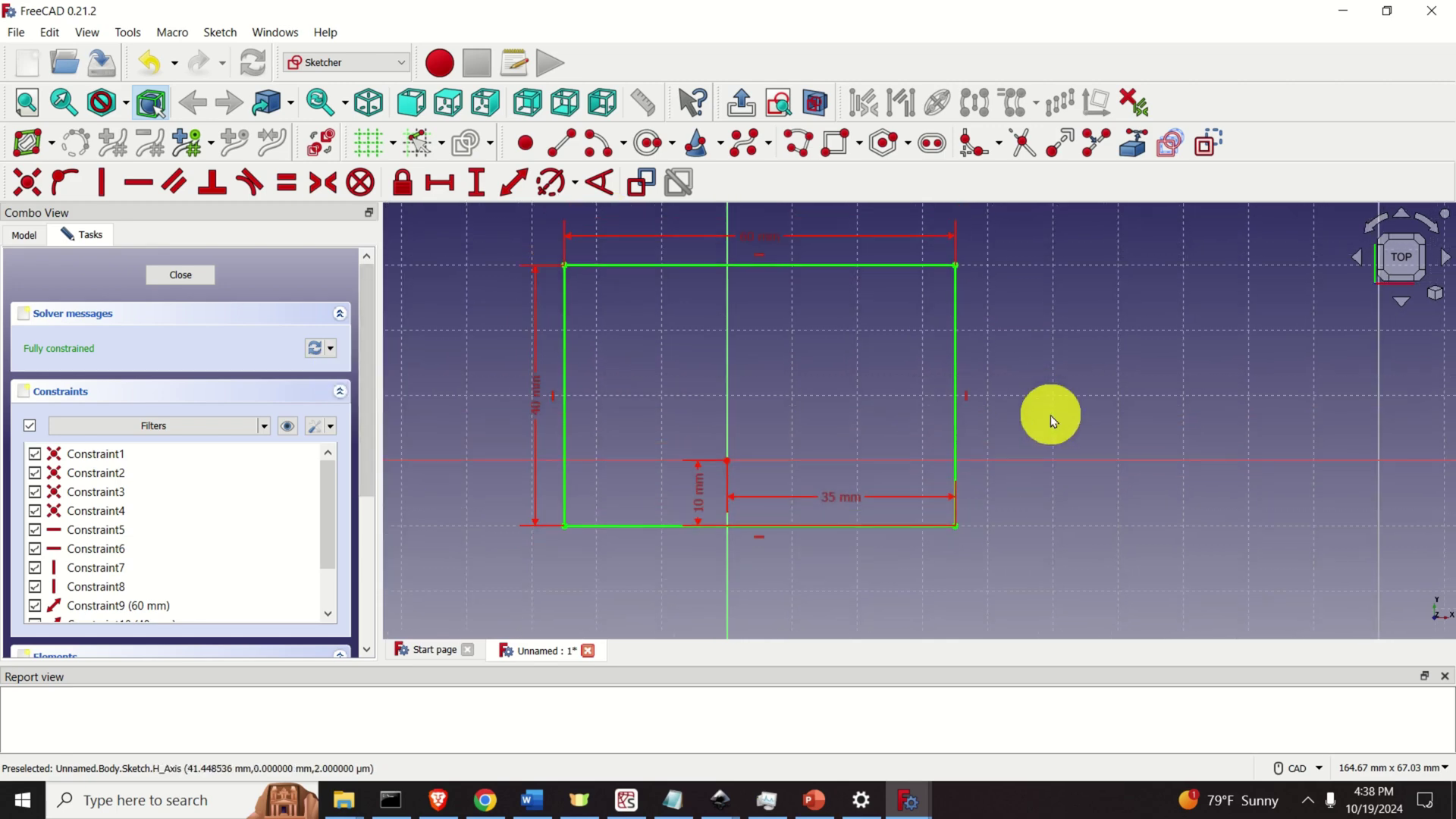
scroll(881, 443, "up", 3)
scroll(882, 443, "down", 3)
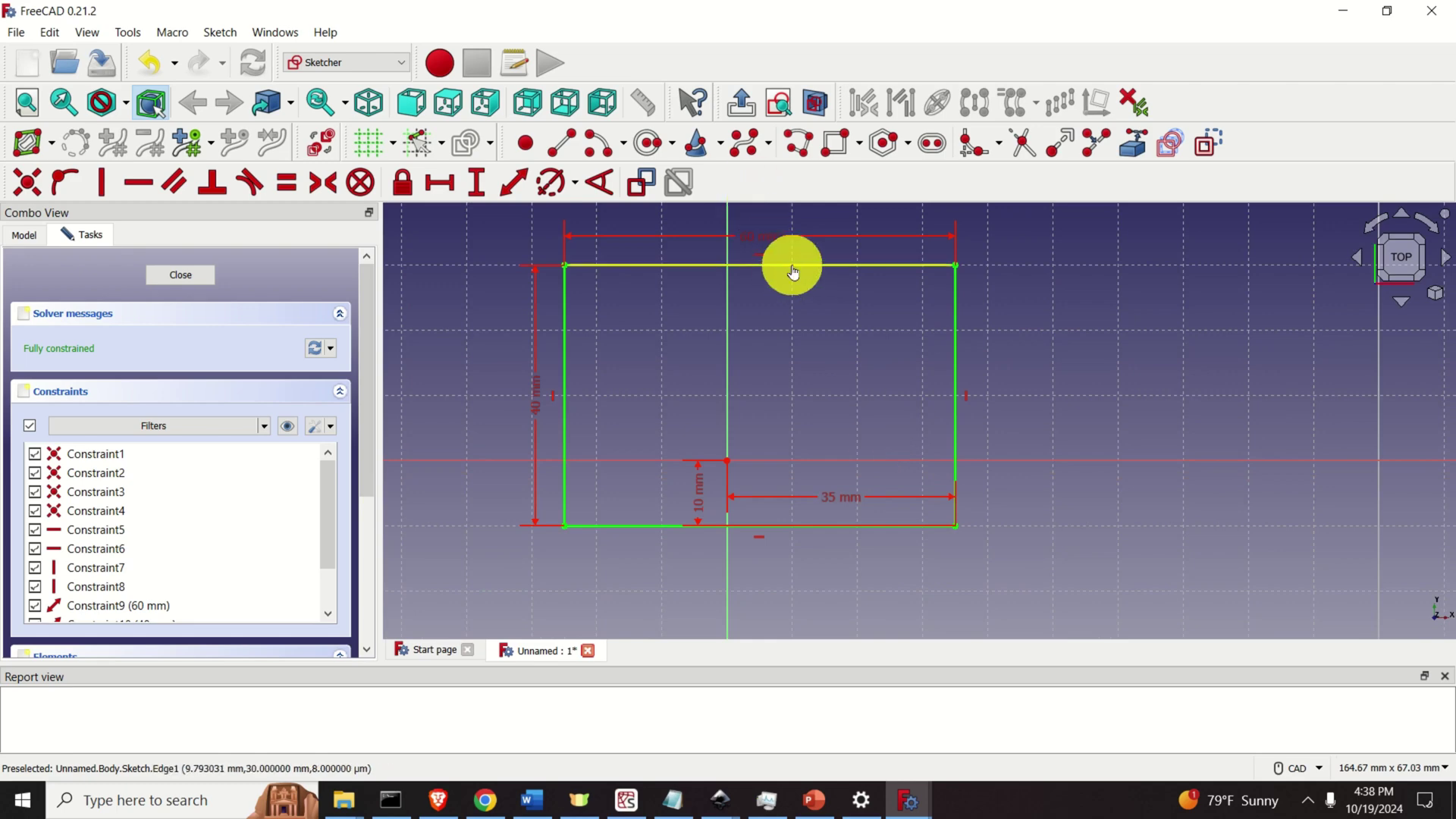
middle_click_drag(926, 367, 943, 378)
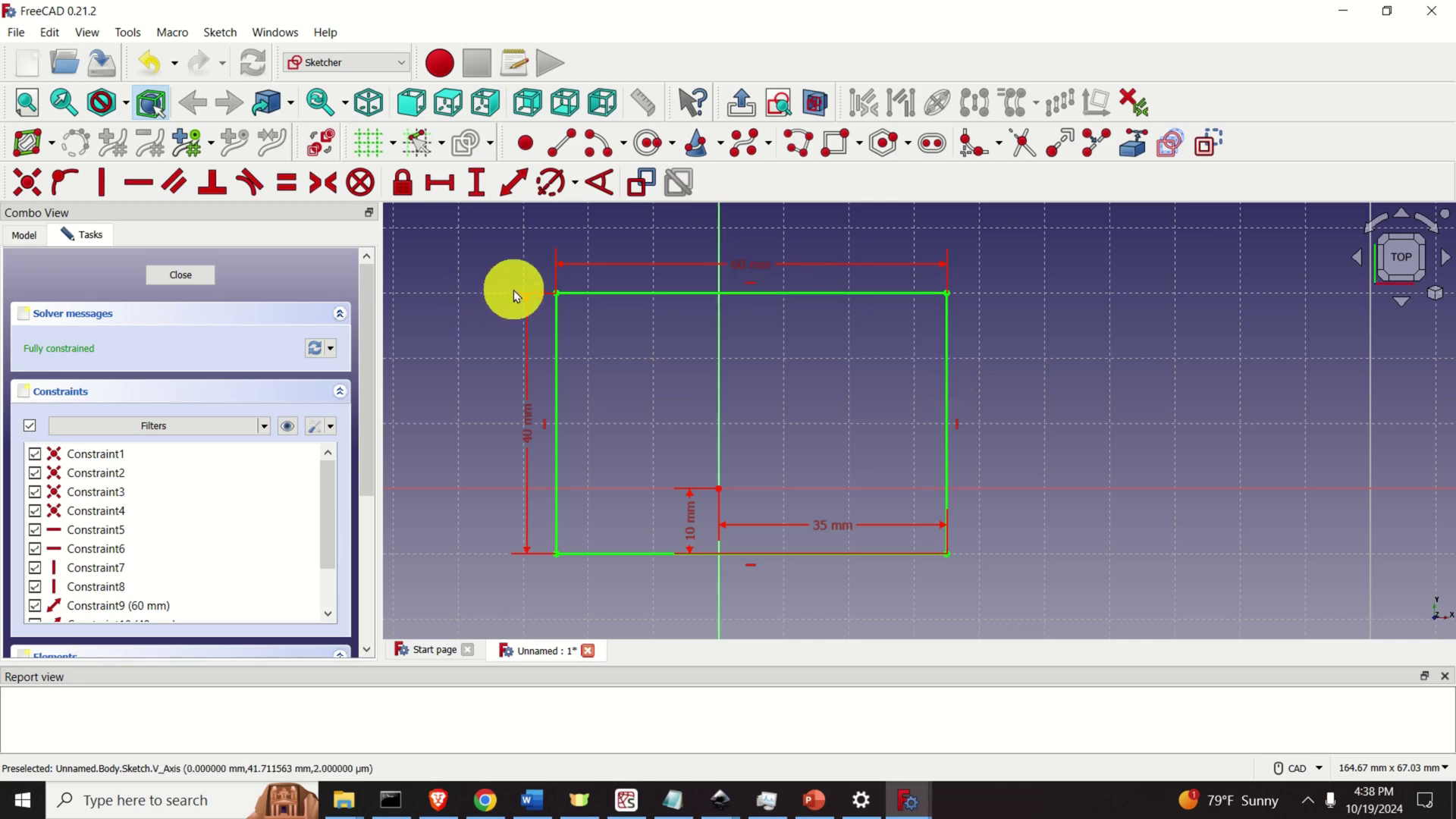
left_click_drag(481, 234, 1029, 606)
key("Delete")
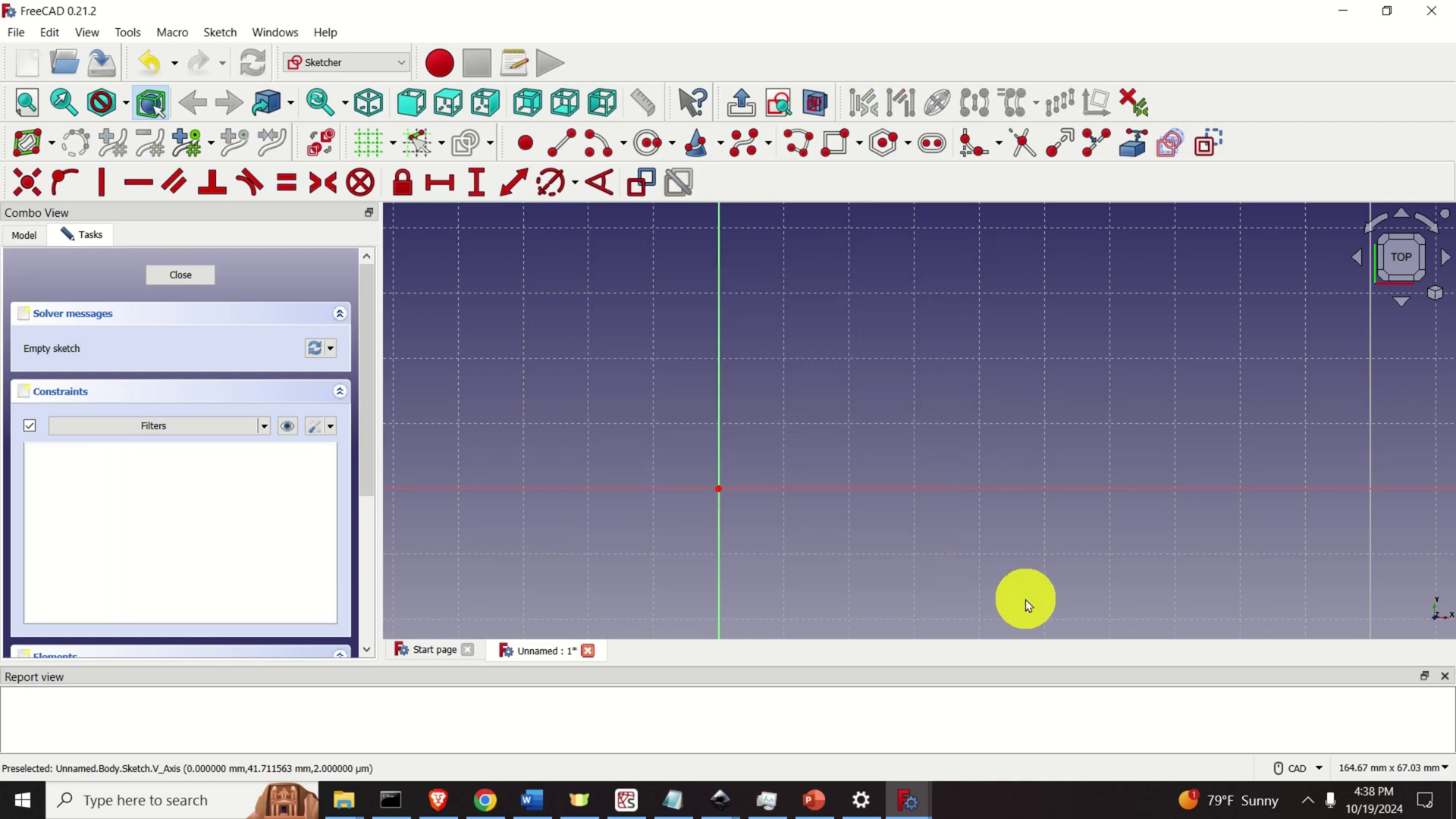
Draw a rectangle around the origin, about 70 mm wide and 53 mm high
left_click(839, 159)
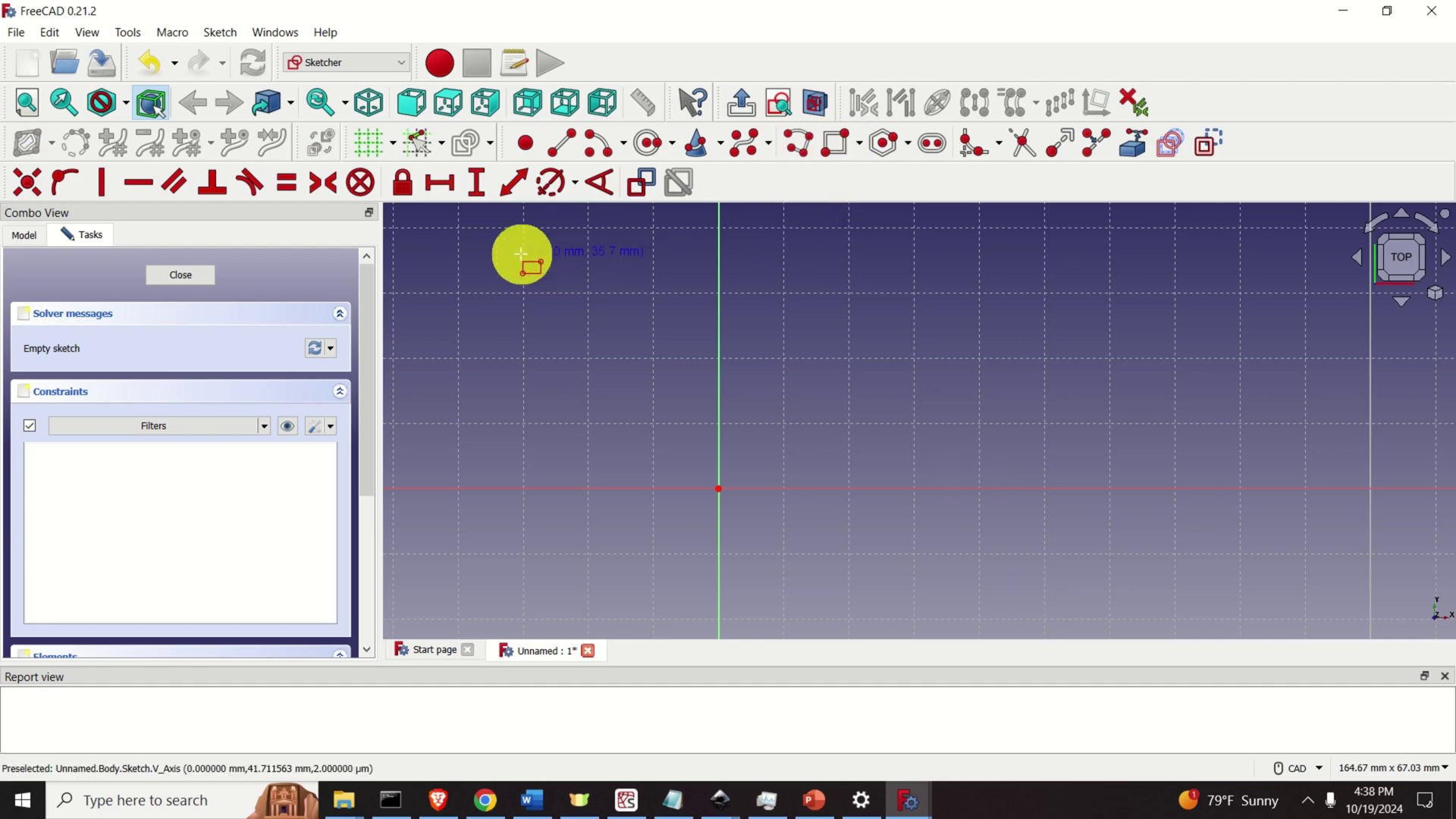
left_click(523, 255)
left_click(980, 603)
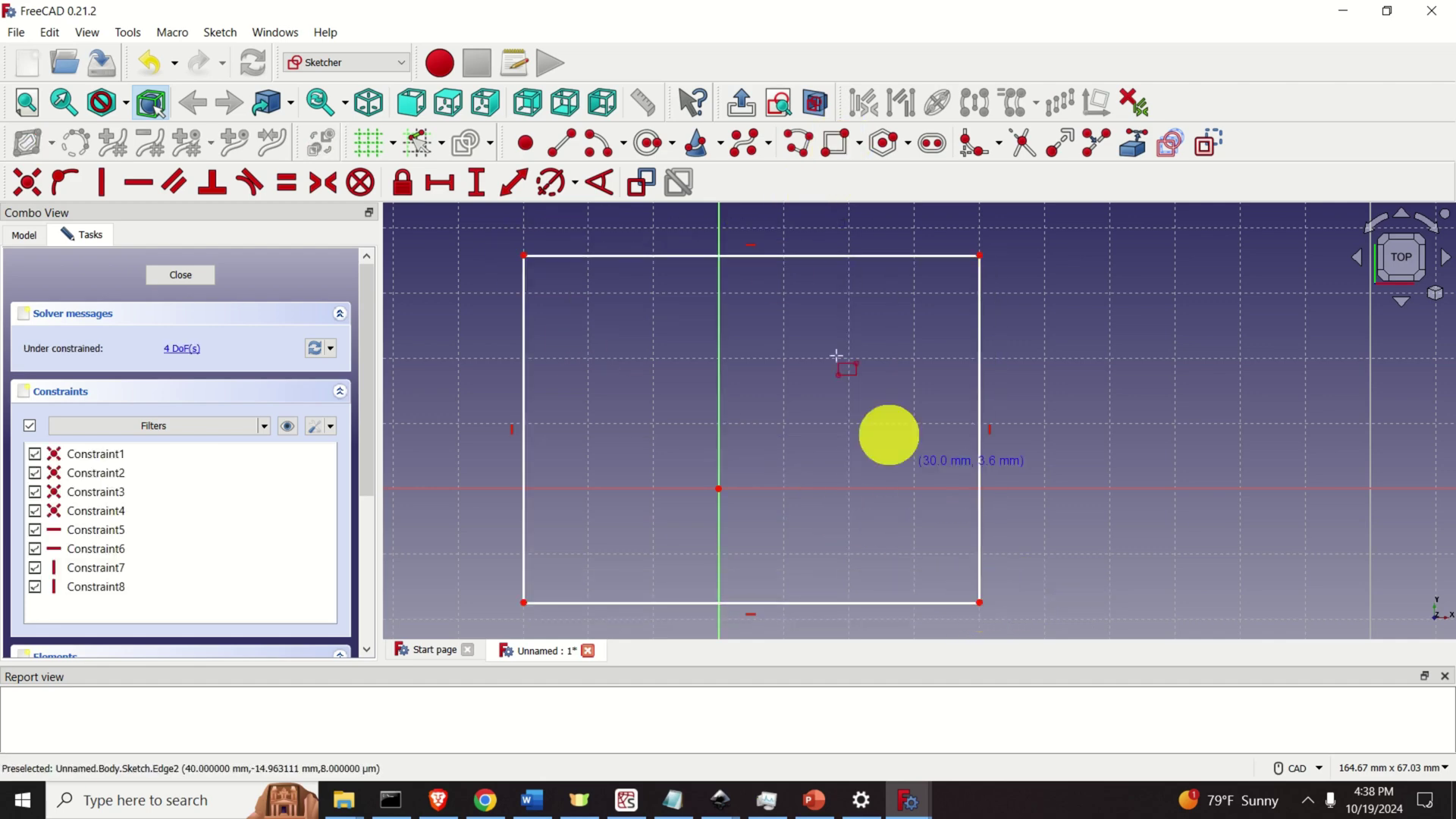
Constrain the length of the new rectangle's upper side to 60 mm
left_click(838, 256)
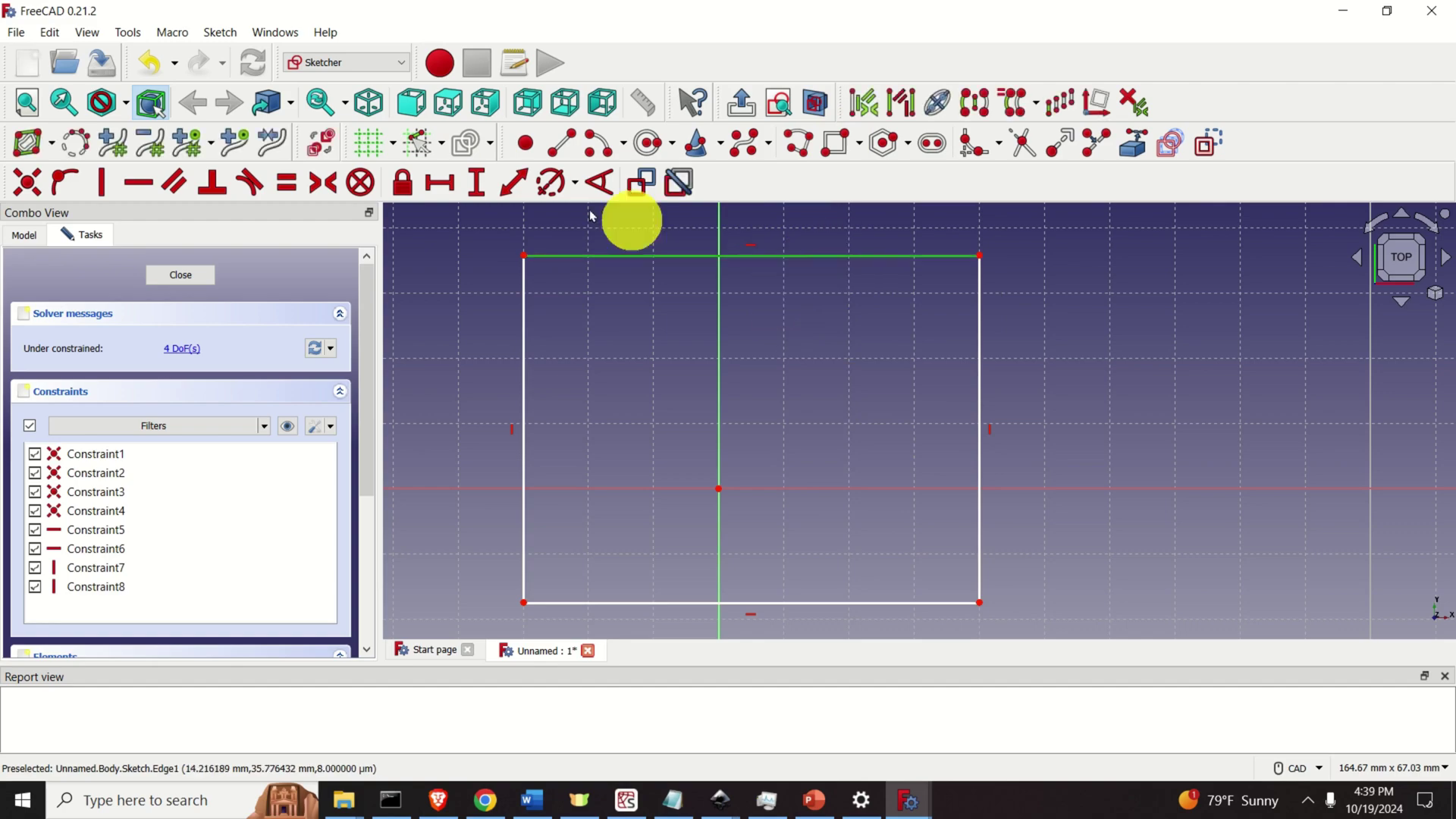
left_click(511, 187)
type("60")
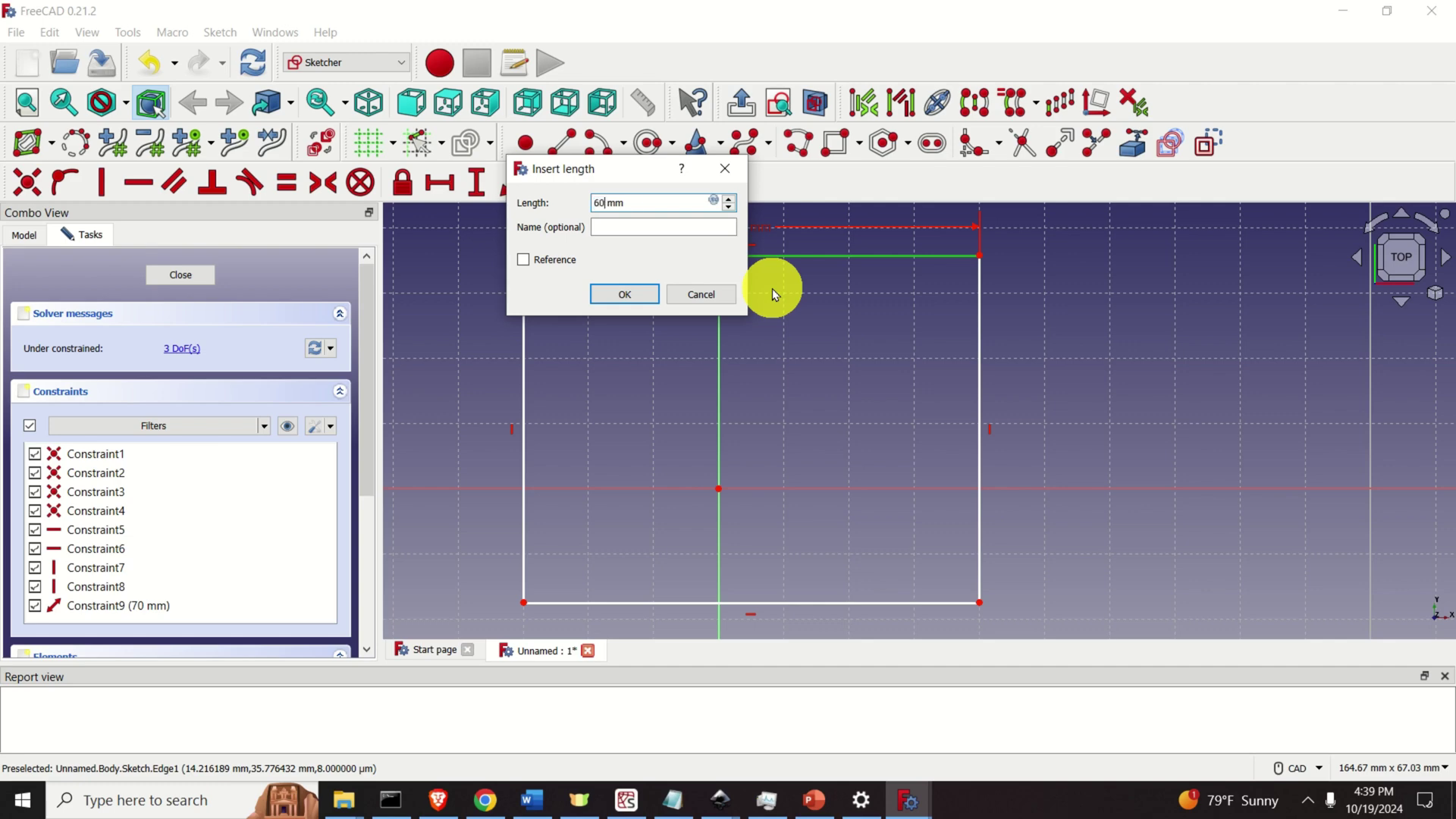
key("Return")
Constrain the length of the rectangle's left vertical side to 50 mm
left_click(558, 357)
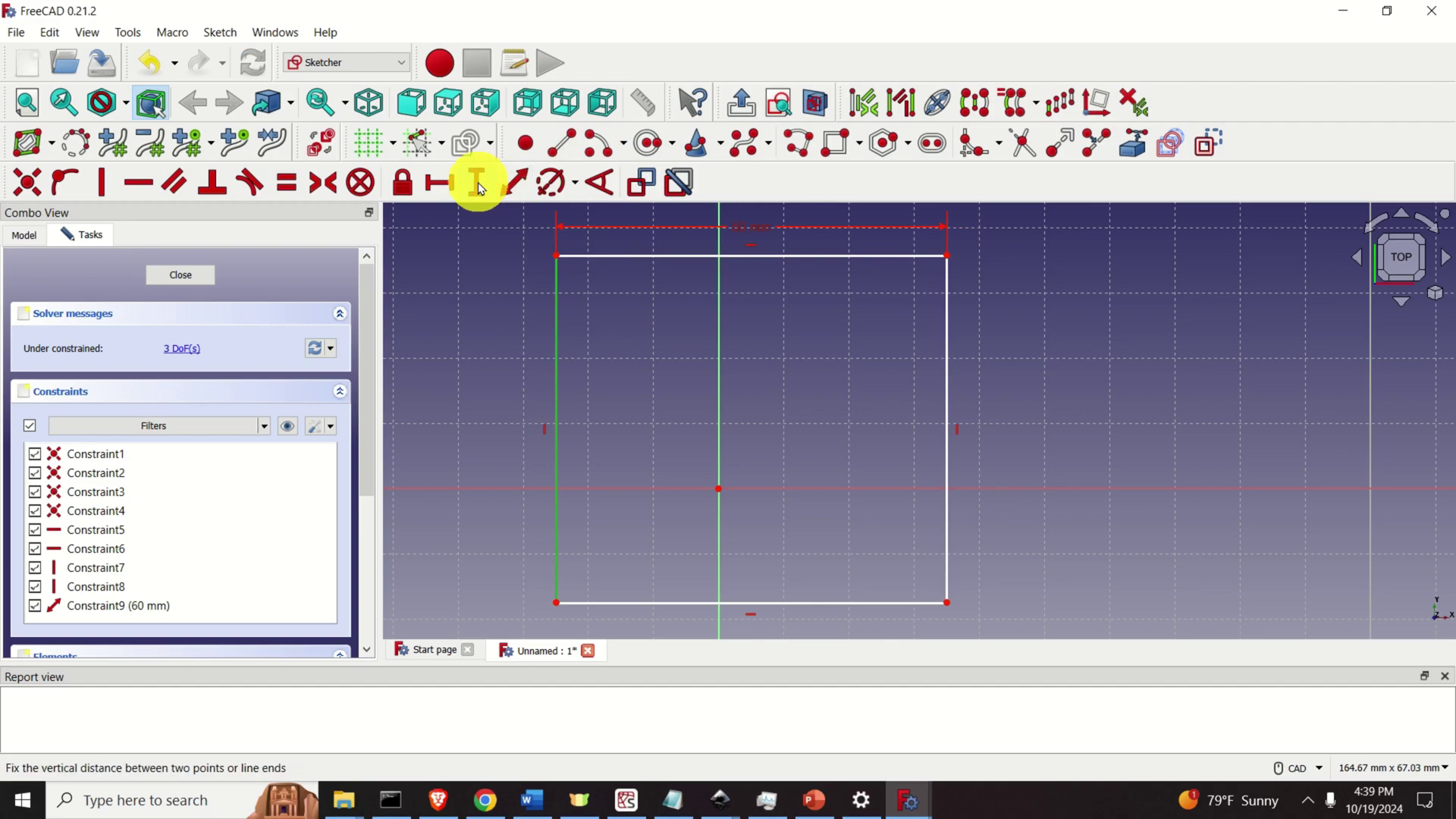
left_click(513, 184)
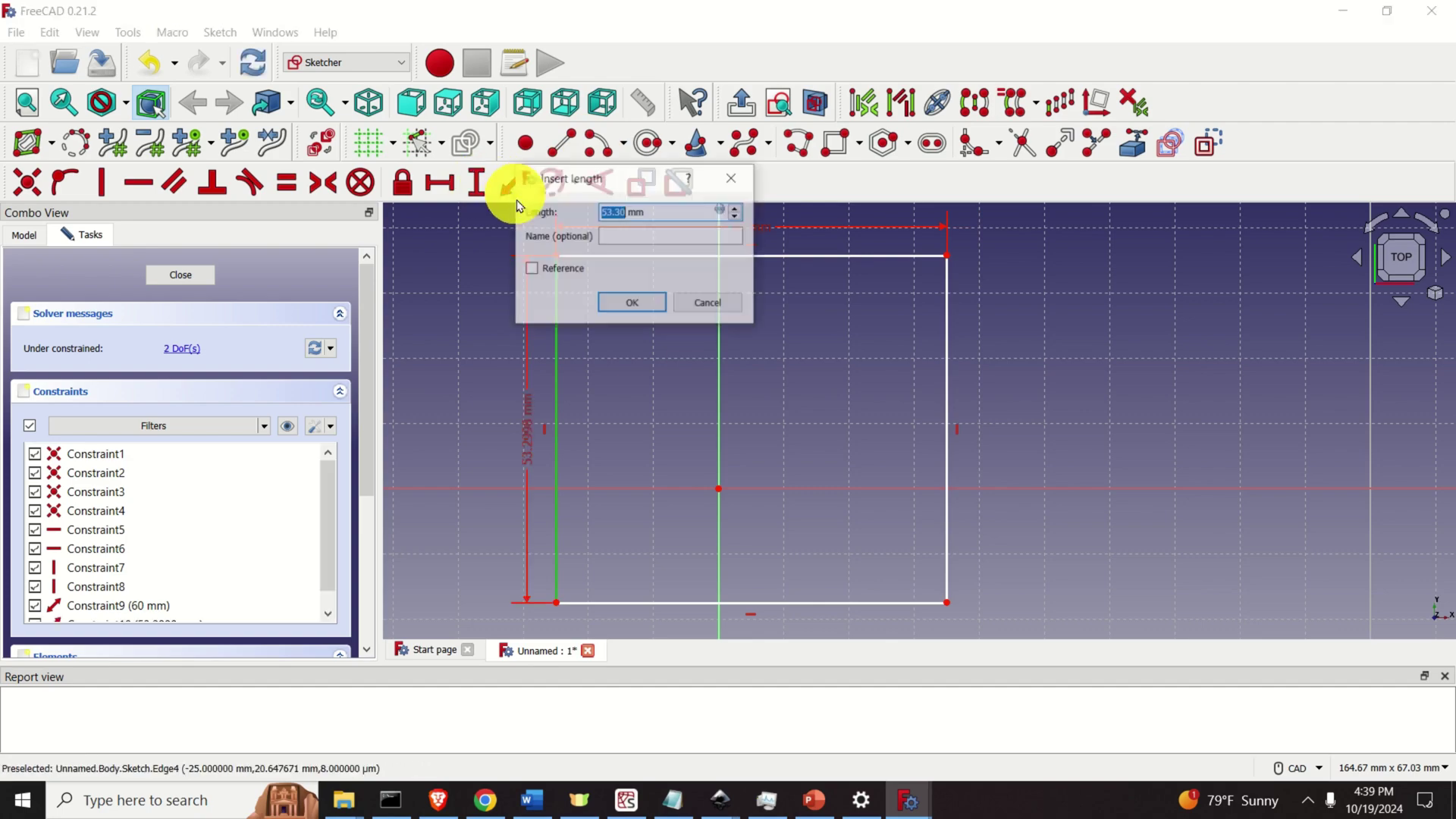
type("50")
left_click(632, 307)
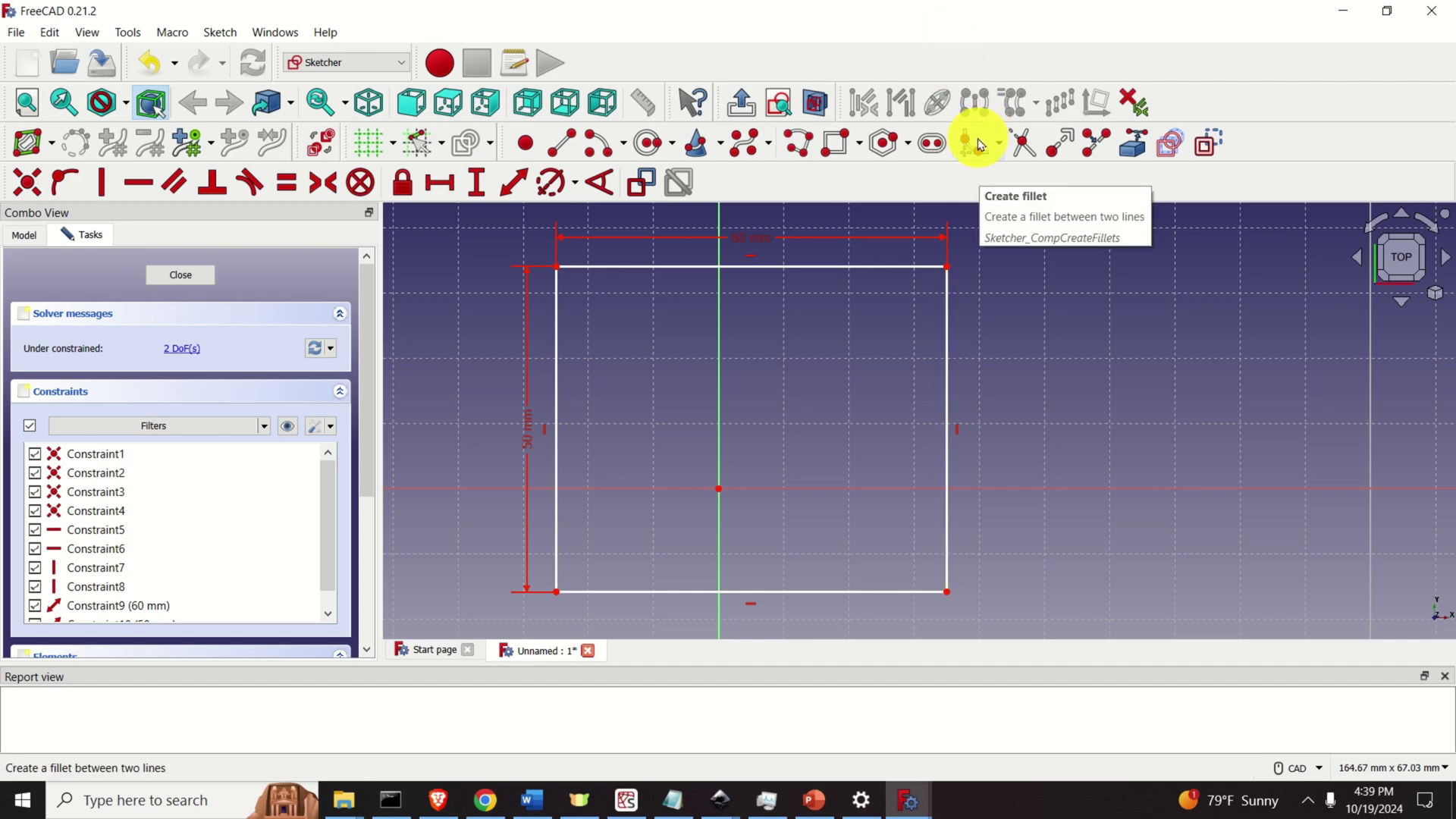
Fillet the rectangle's upper-right corner between its upper side and right vertical side
left_click(947, 322)
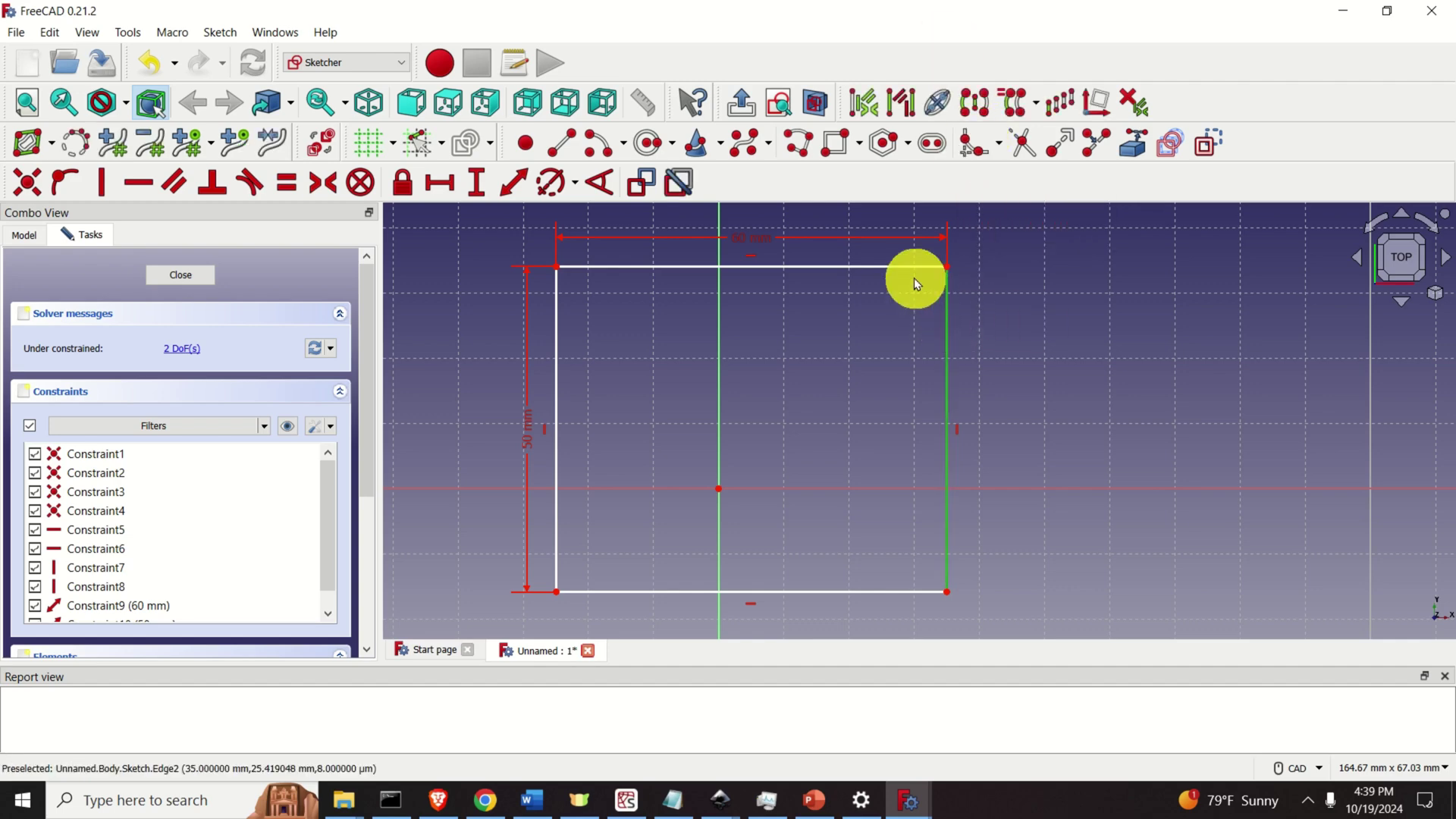
left_click(917, 267)
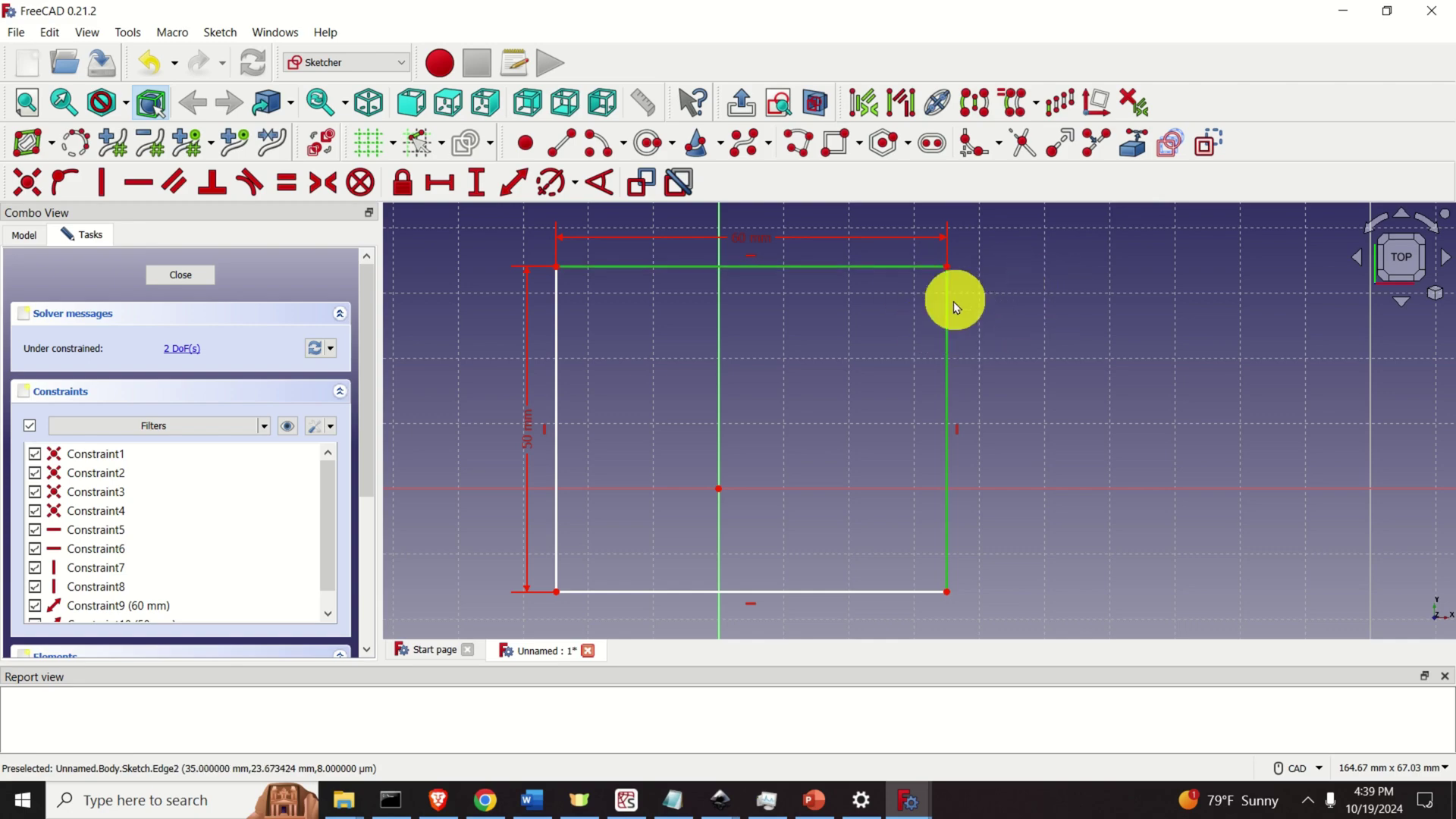
left_click(978, 152)
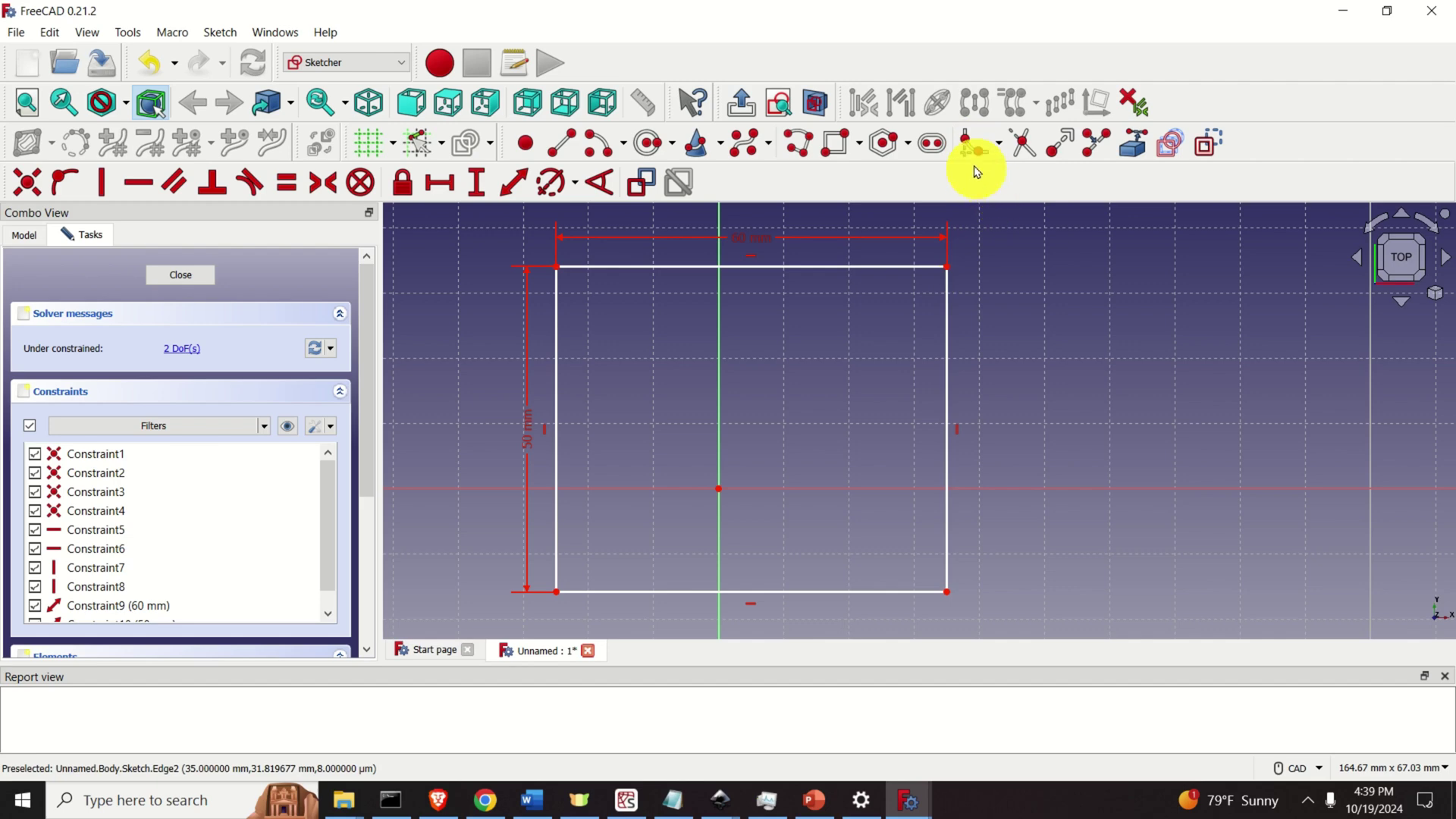
left_click(947, 285)
left_click(919, 267)
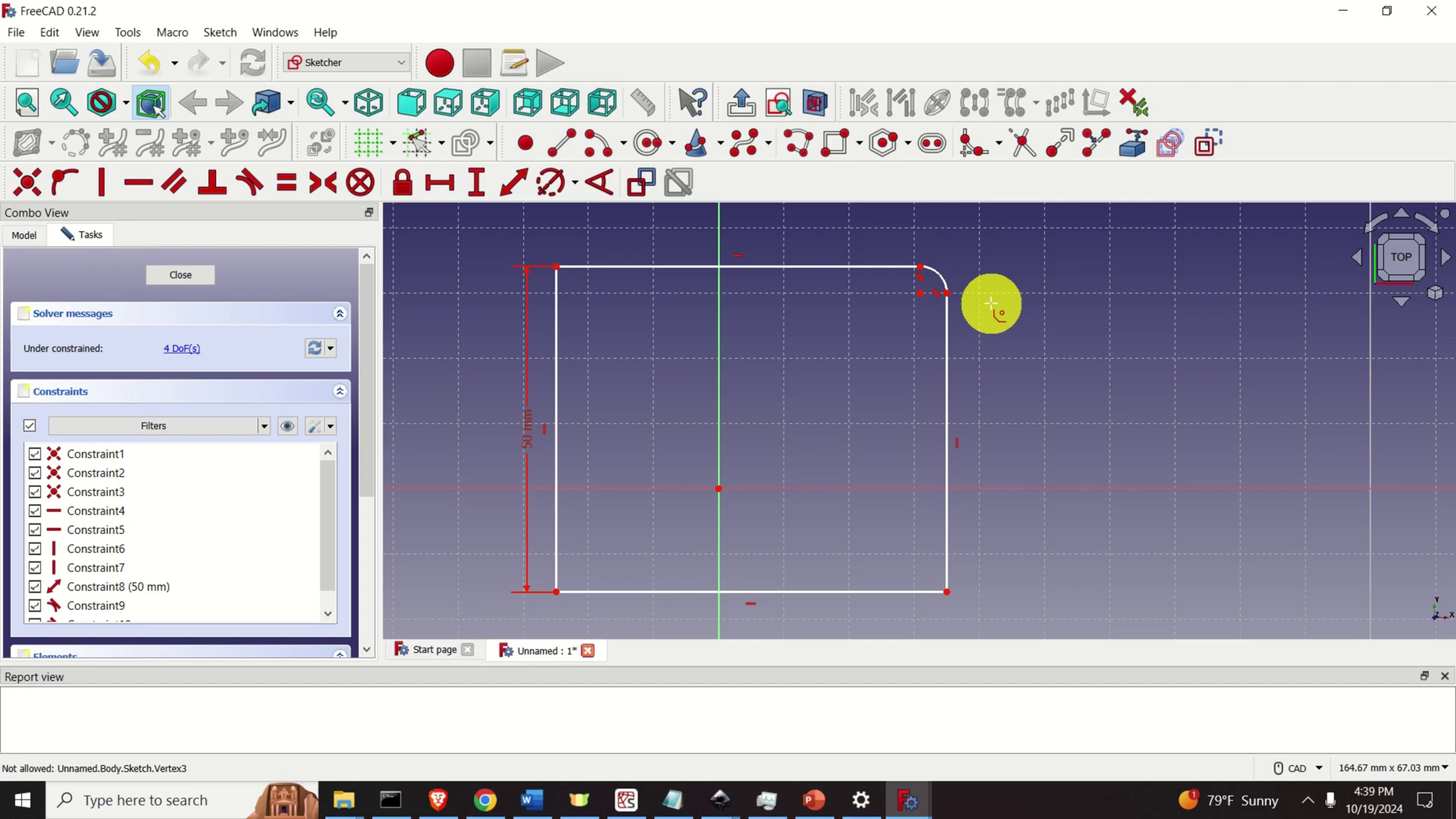
Constrain the radius of the fillet arc at the upper-right corner to 7 mm
left_click(945, 280)
left_click(554, 182)
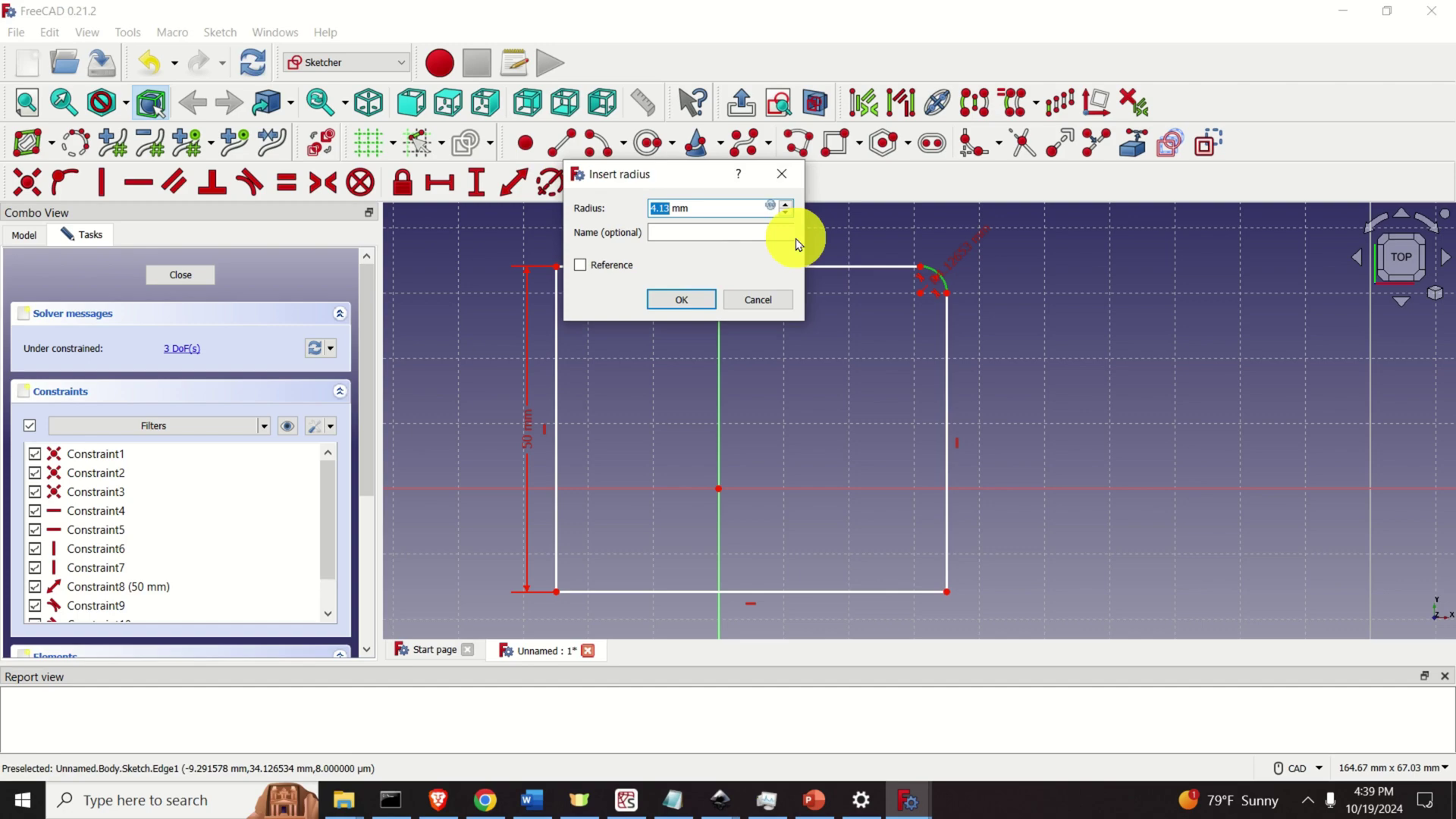
type("7")
key("Return")
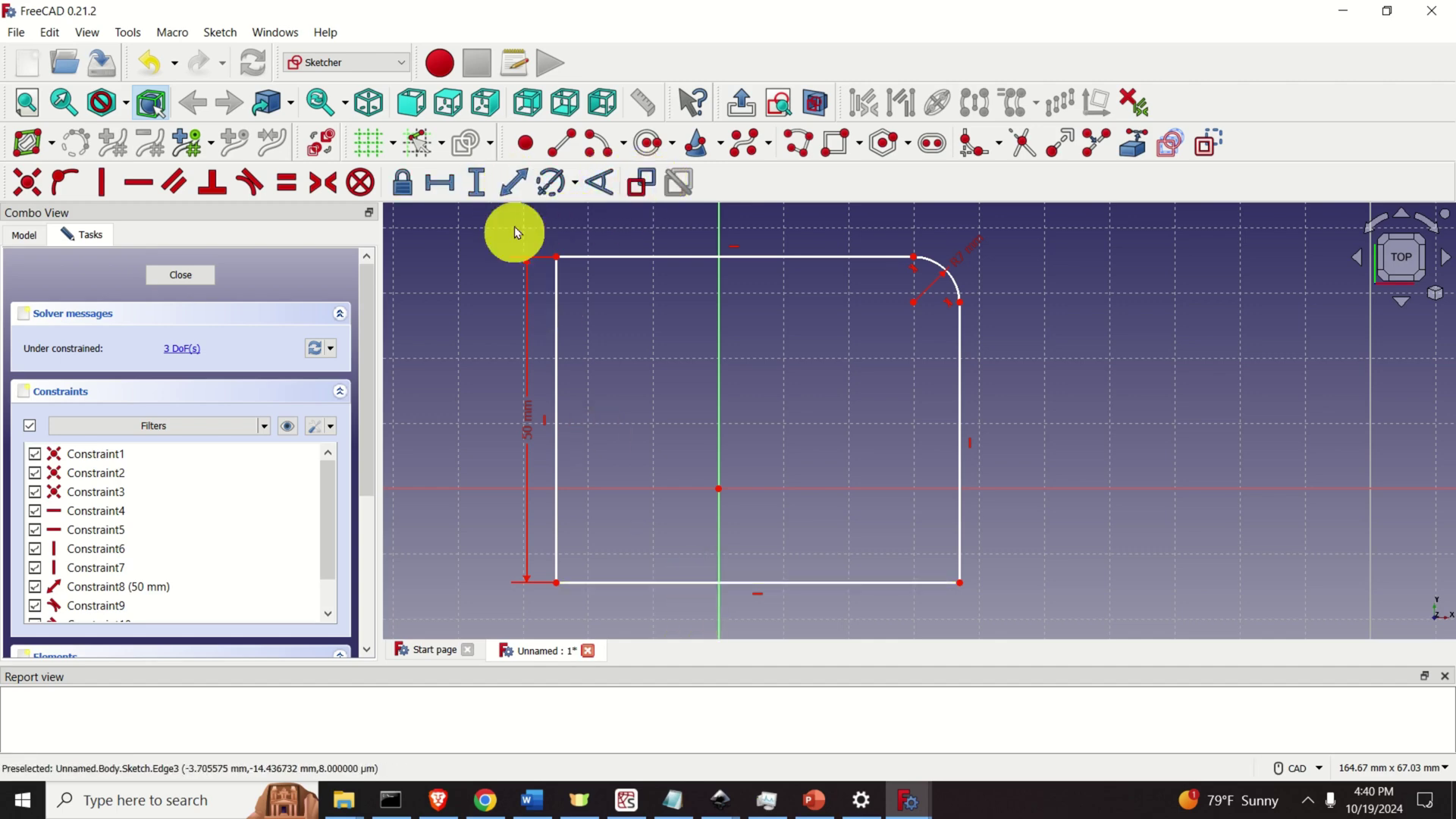
Add a reference length dimension to the lower side of the filleted rectangle
left_click(514, 182)
left_click(673, 586)
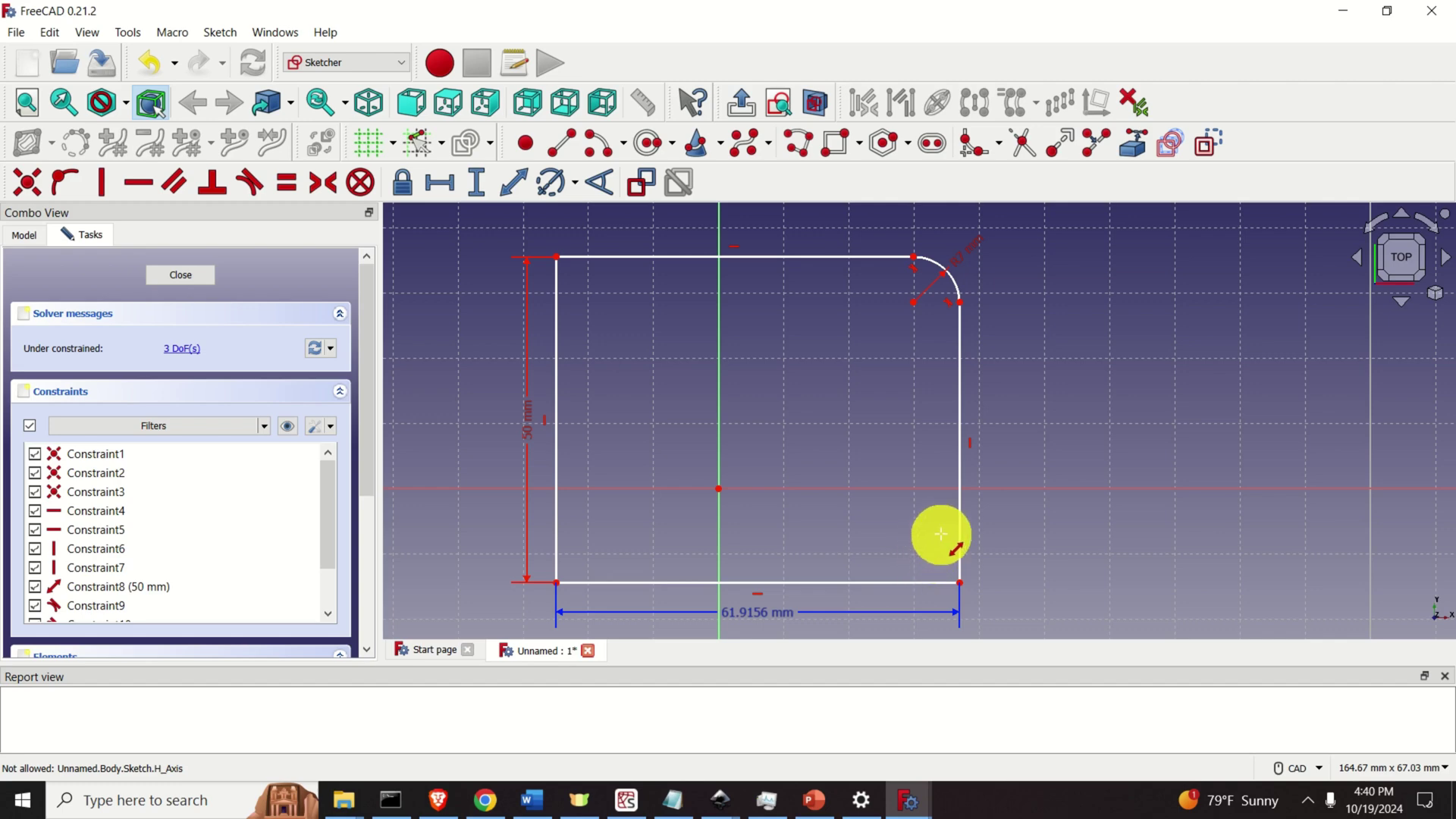
key("Escape")
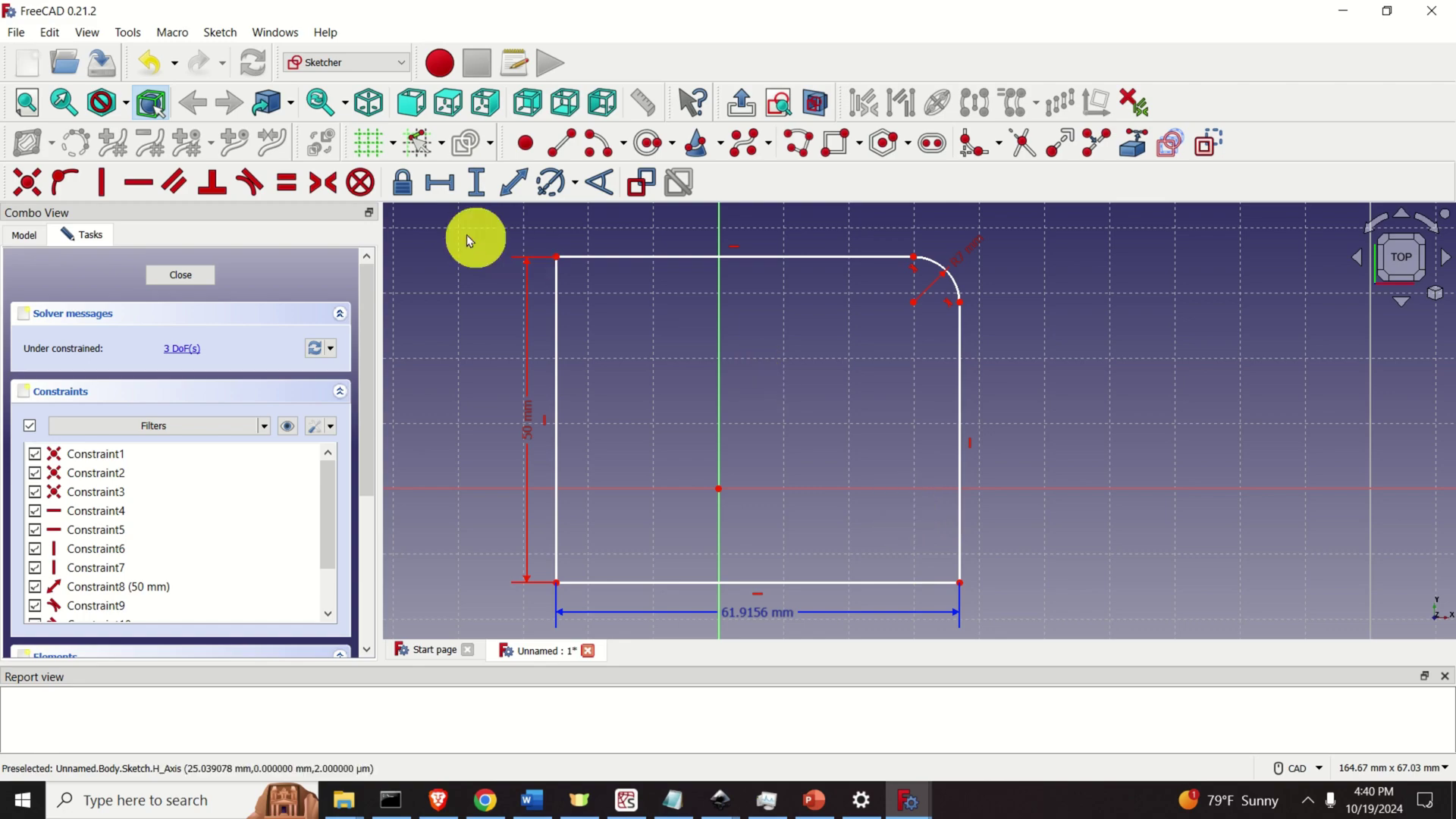
Delete the filleted rectangle and draw a new rectangle around the origin, about 70 mm wide
mouse_move(462, 232)
left_mouse_down()
mouse_move(965, 588)
mouse_move(1067, 639)
left_mouse_up()
key("Delete")
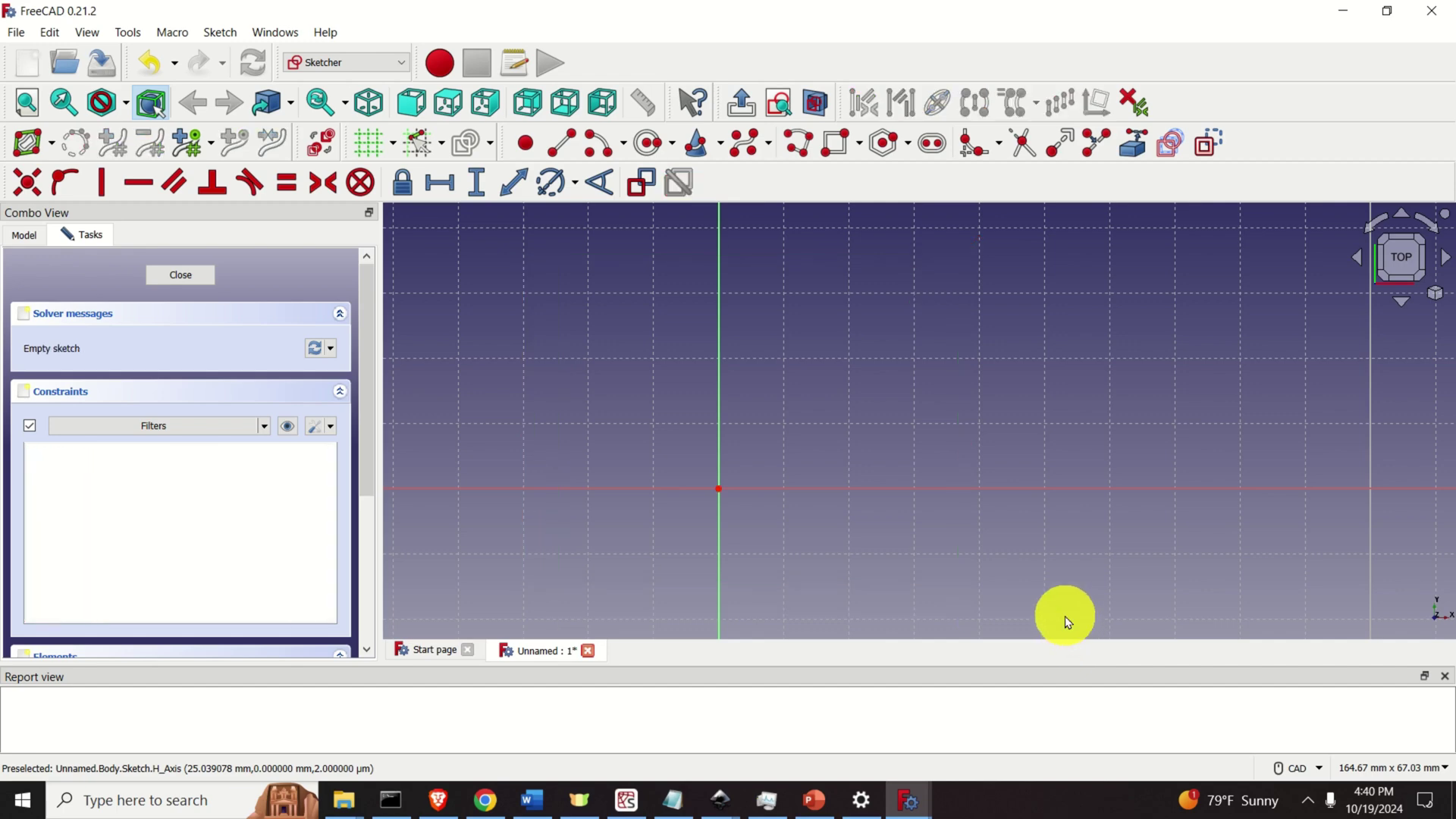
left_click(847, 143)
left_click(524, 269)
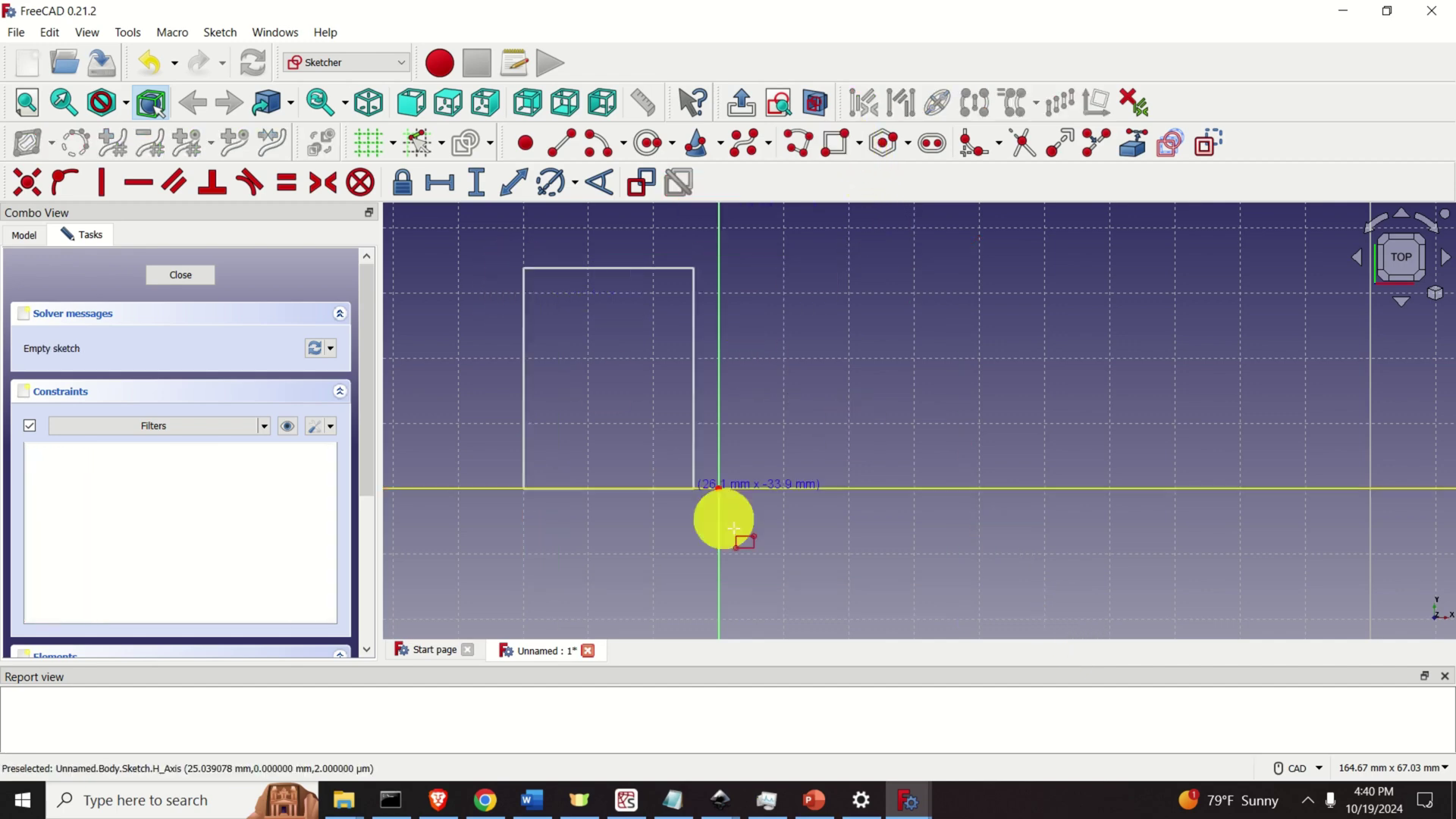
left_click(980, 618)
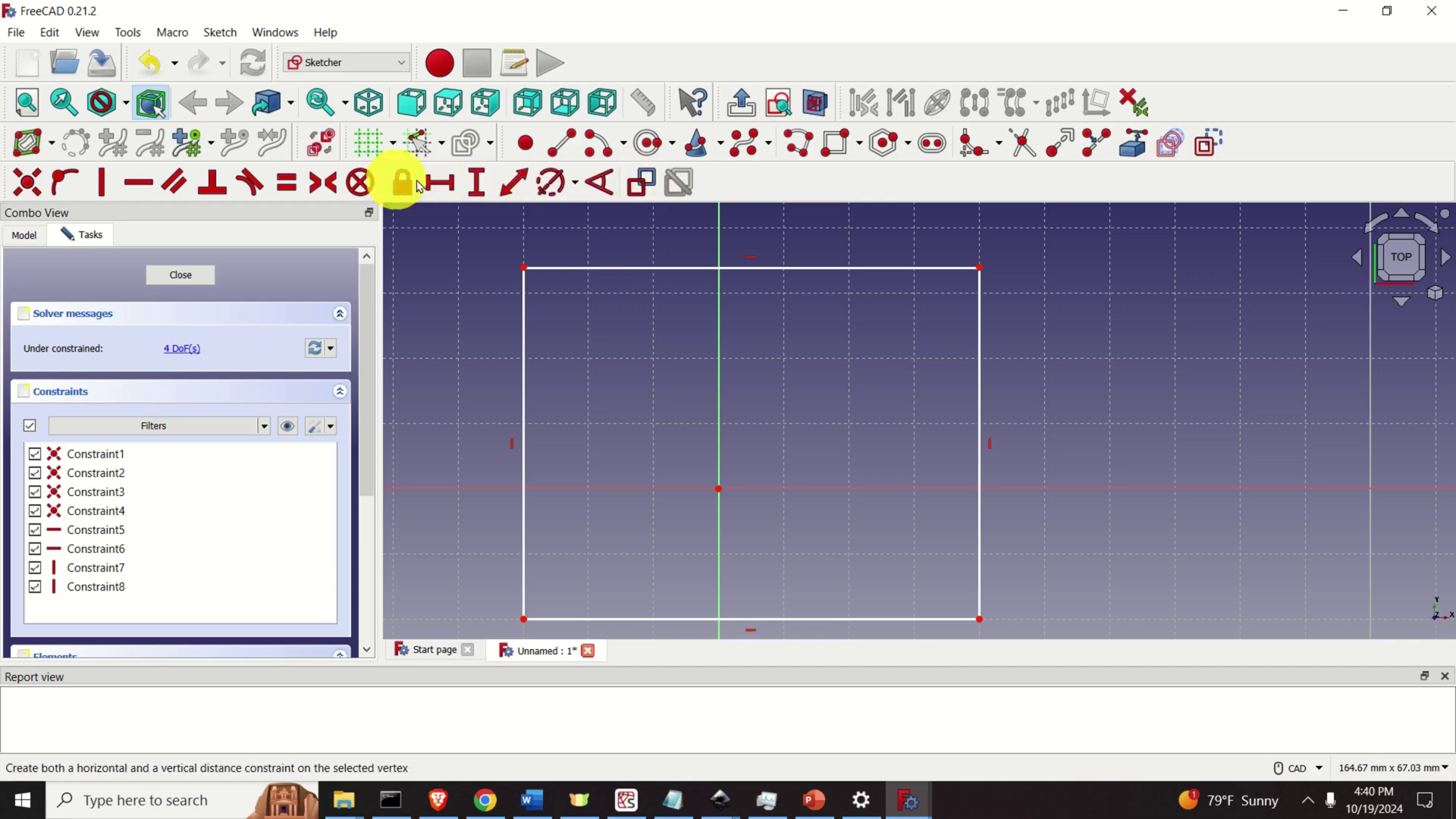
Constrain the length of the new rectangle's upper side to 70 mm
left_click(705, 267)
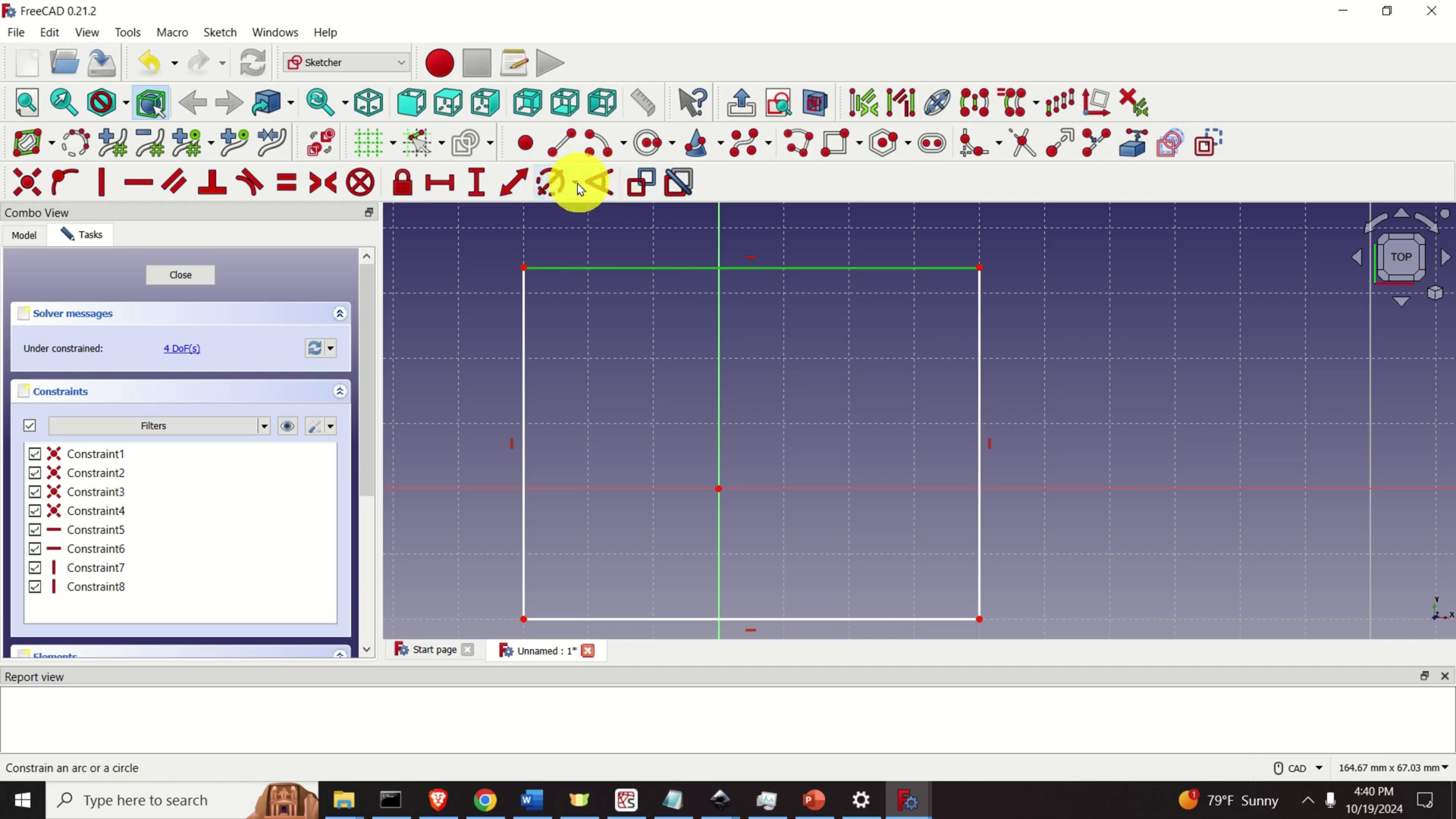
left_click(516, 185)
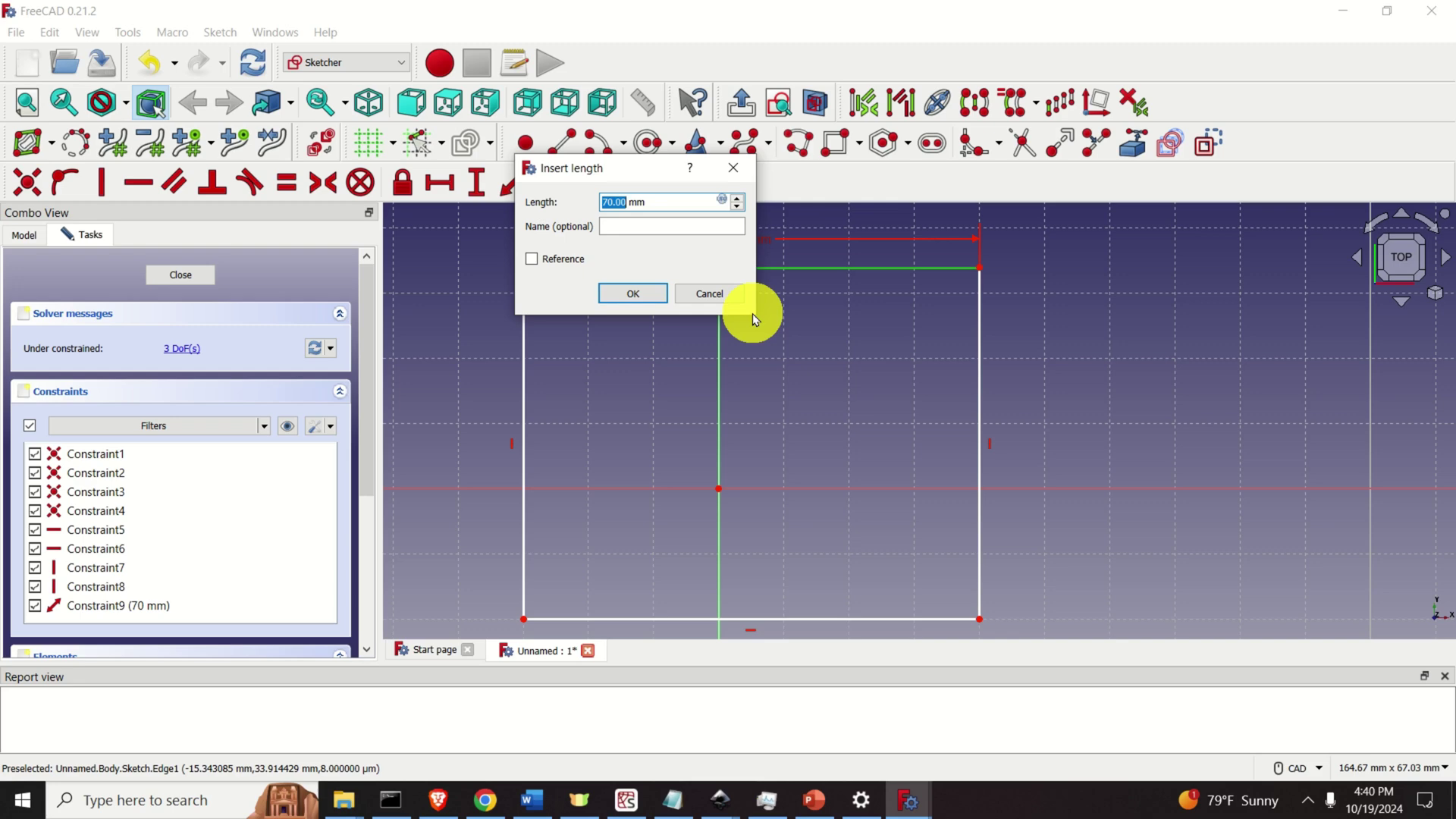
key("Return")
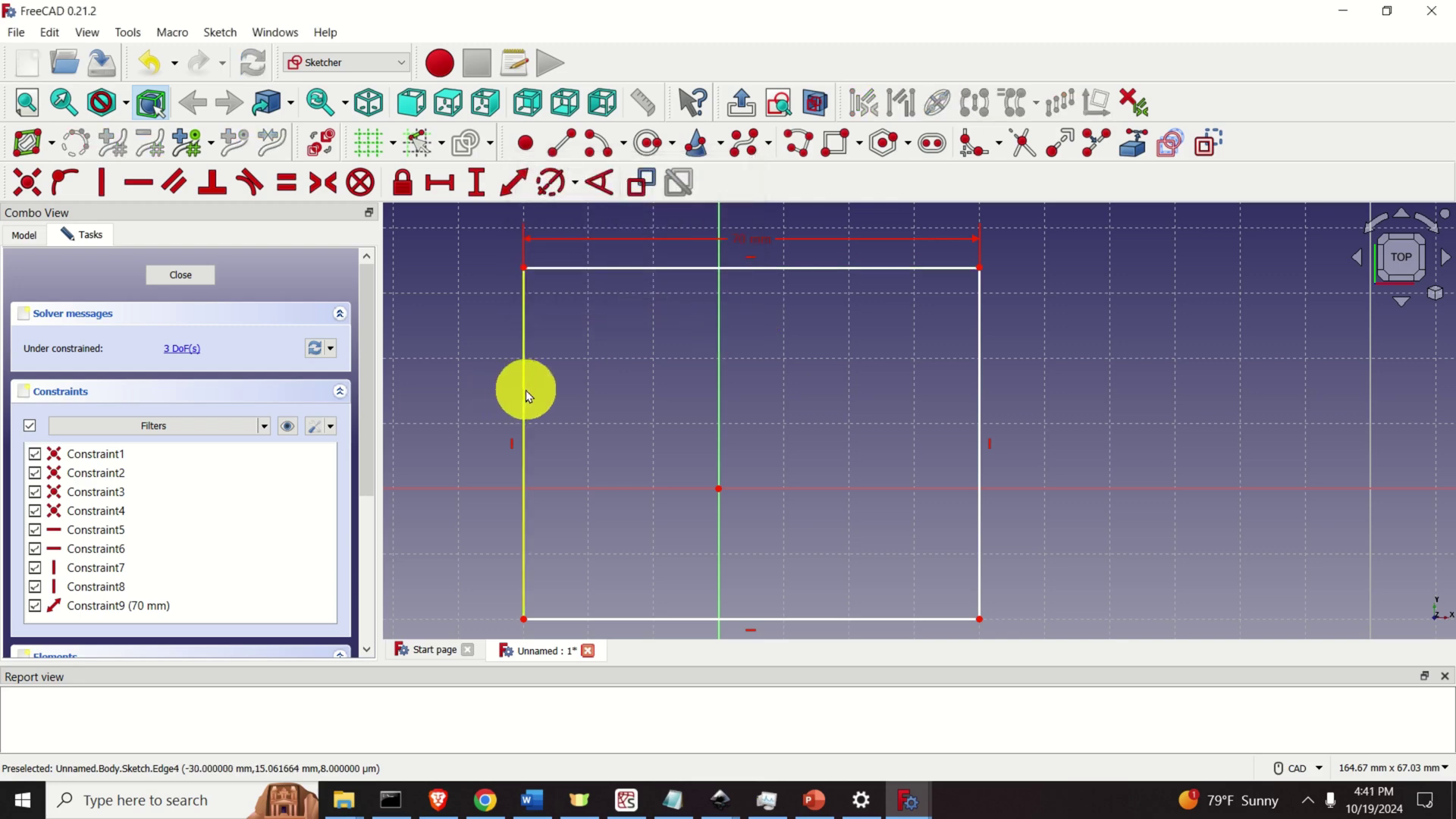
Constrain the length of the rectangle's left side to 50 mm
left_click(525, 390)
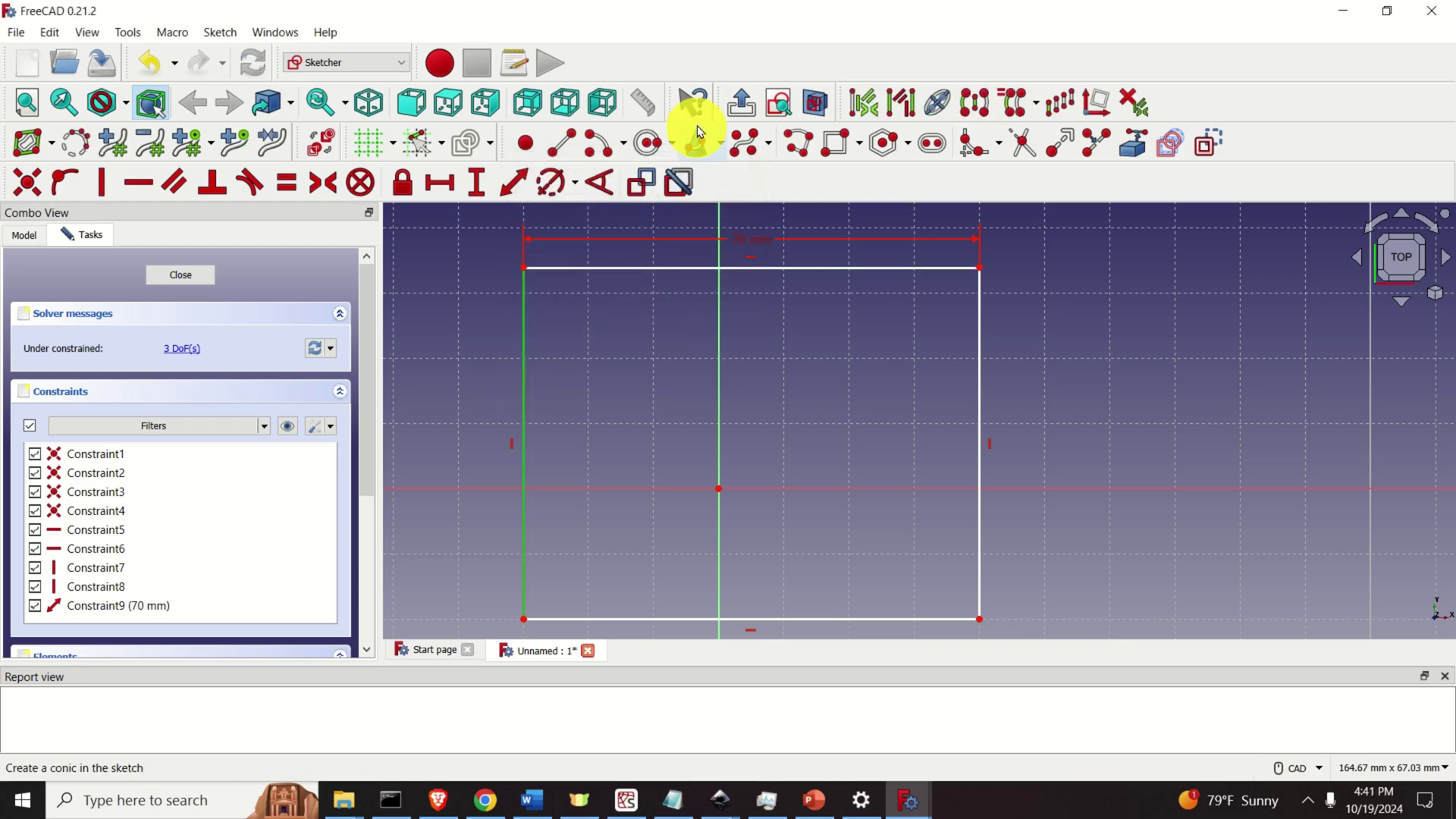
left_click(513, 182)
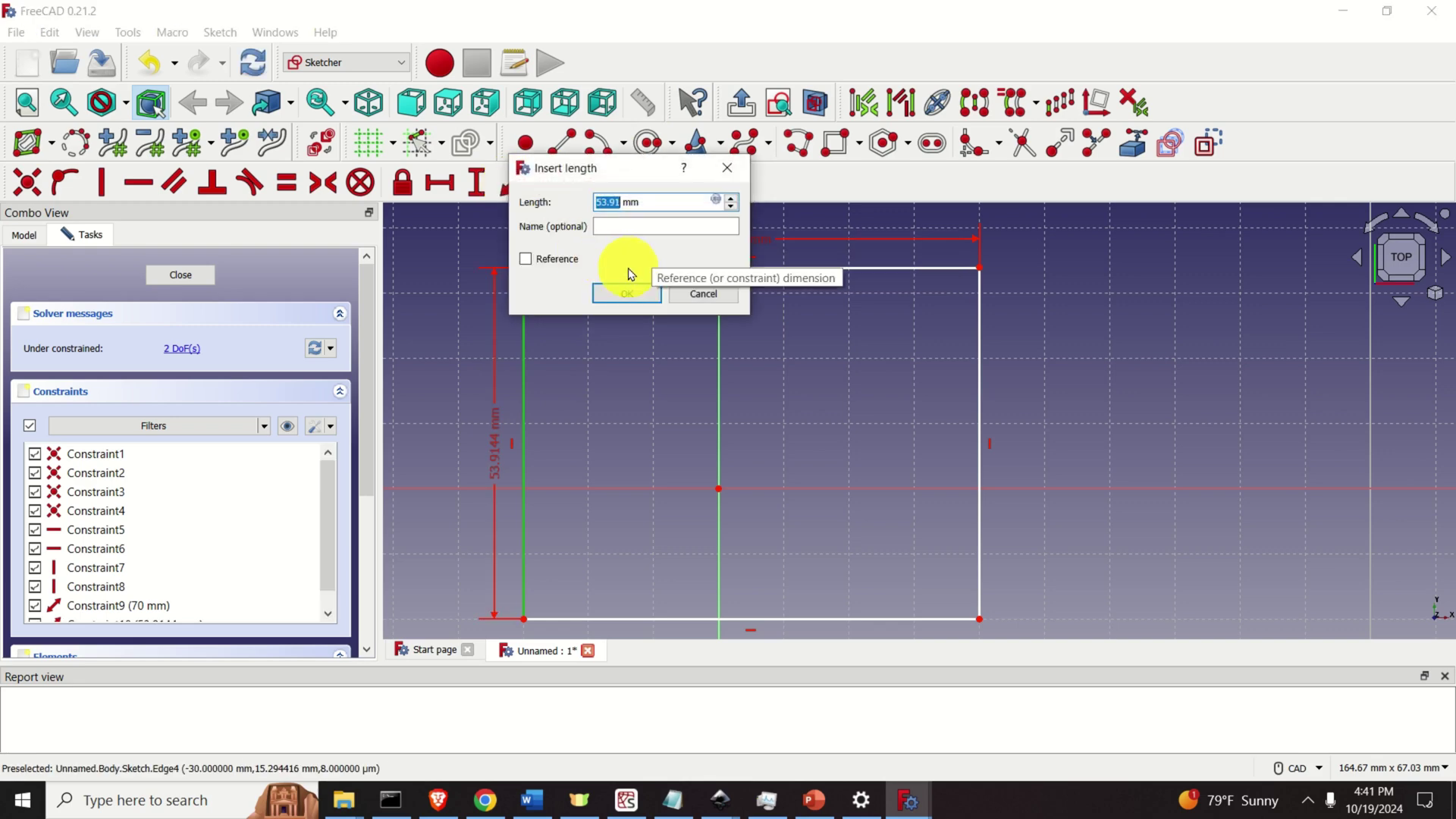
type("50")
key("Return")
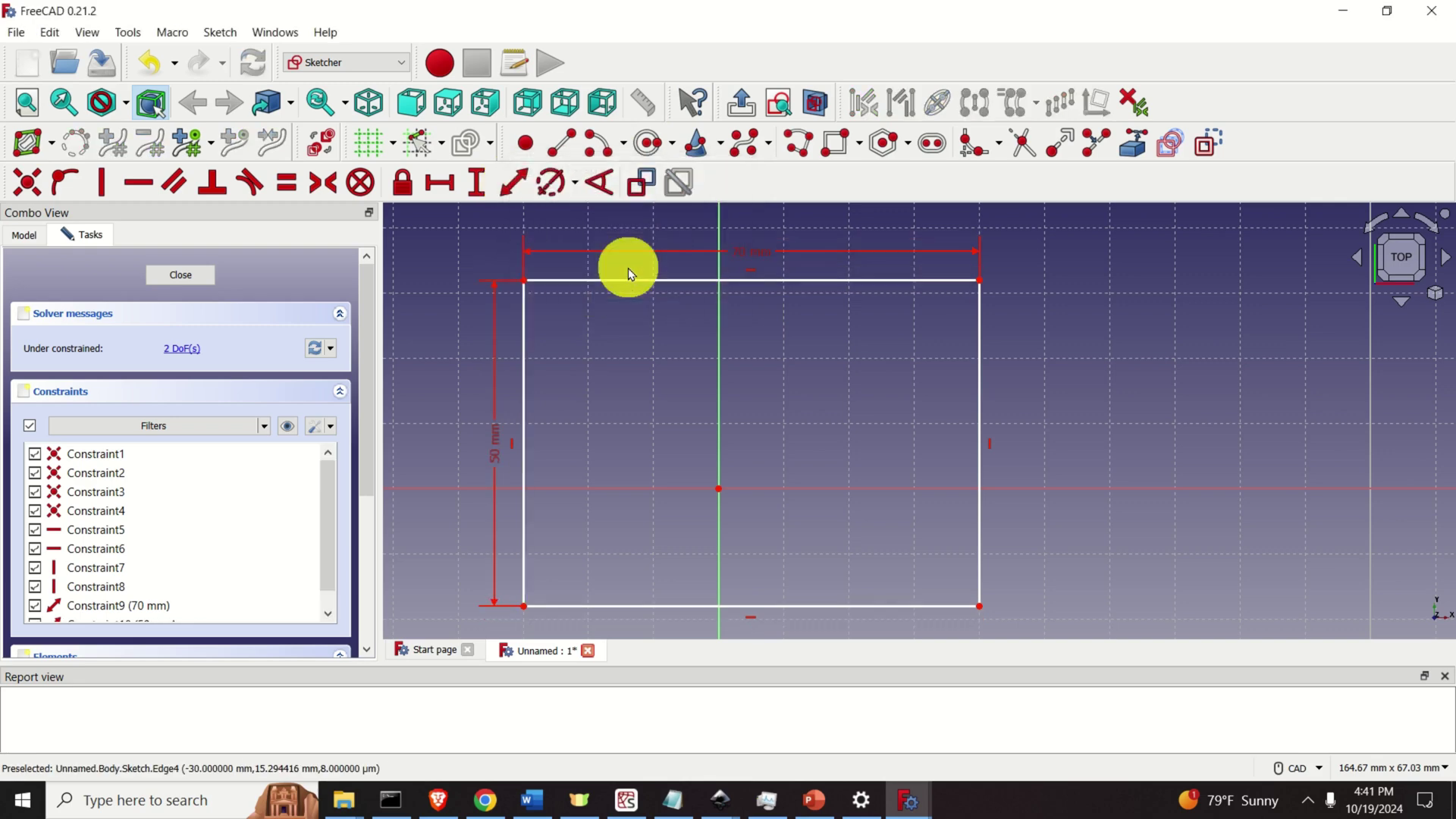
Constrain the vertical distance between the rectangle's upper-right corner and the origin to 30 mm
left_click(980, 281)
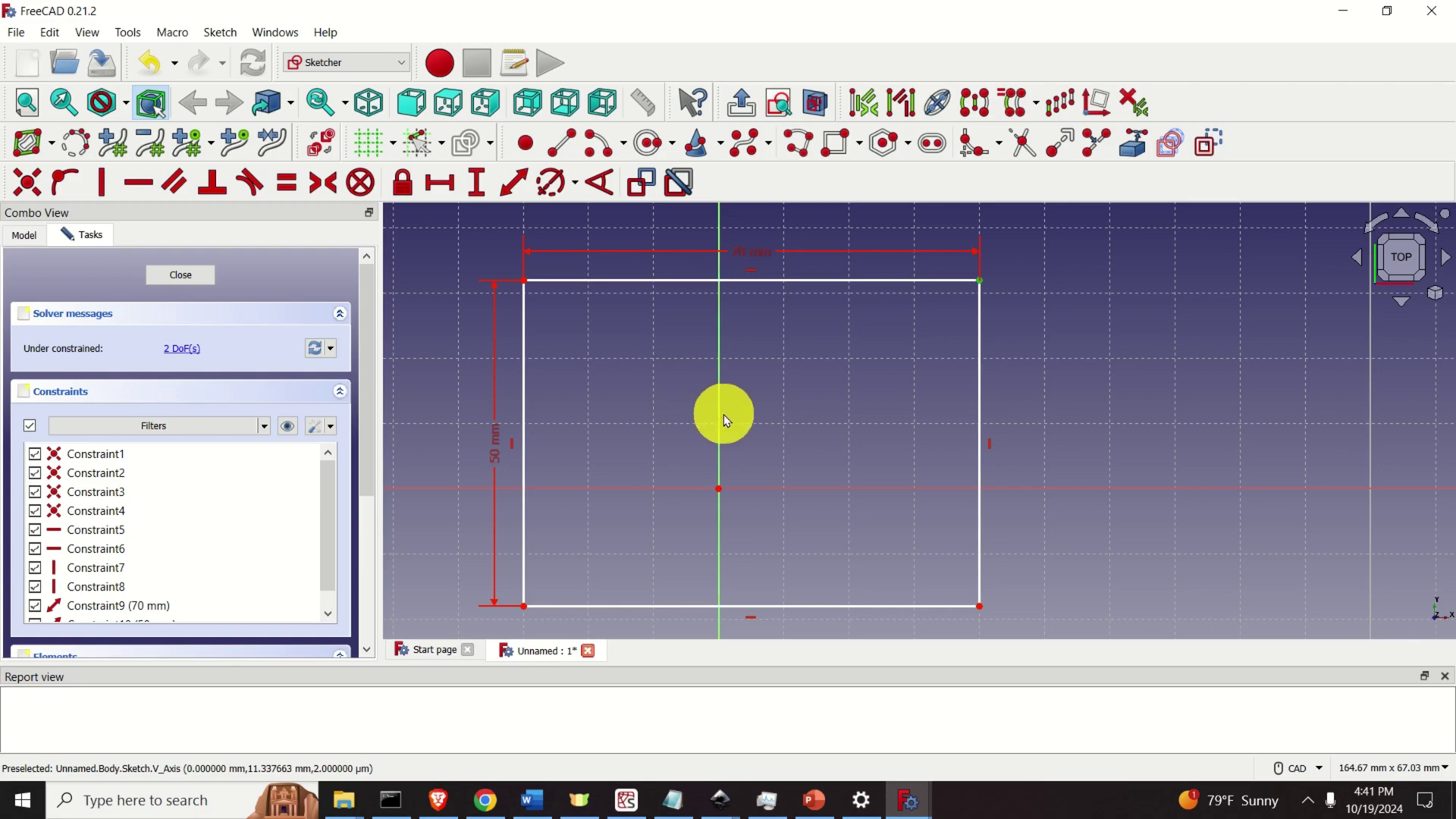
left_click(719, 491)
left_click(509, 184)
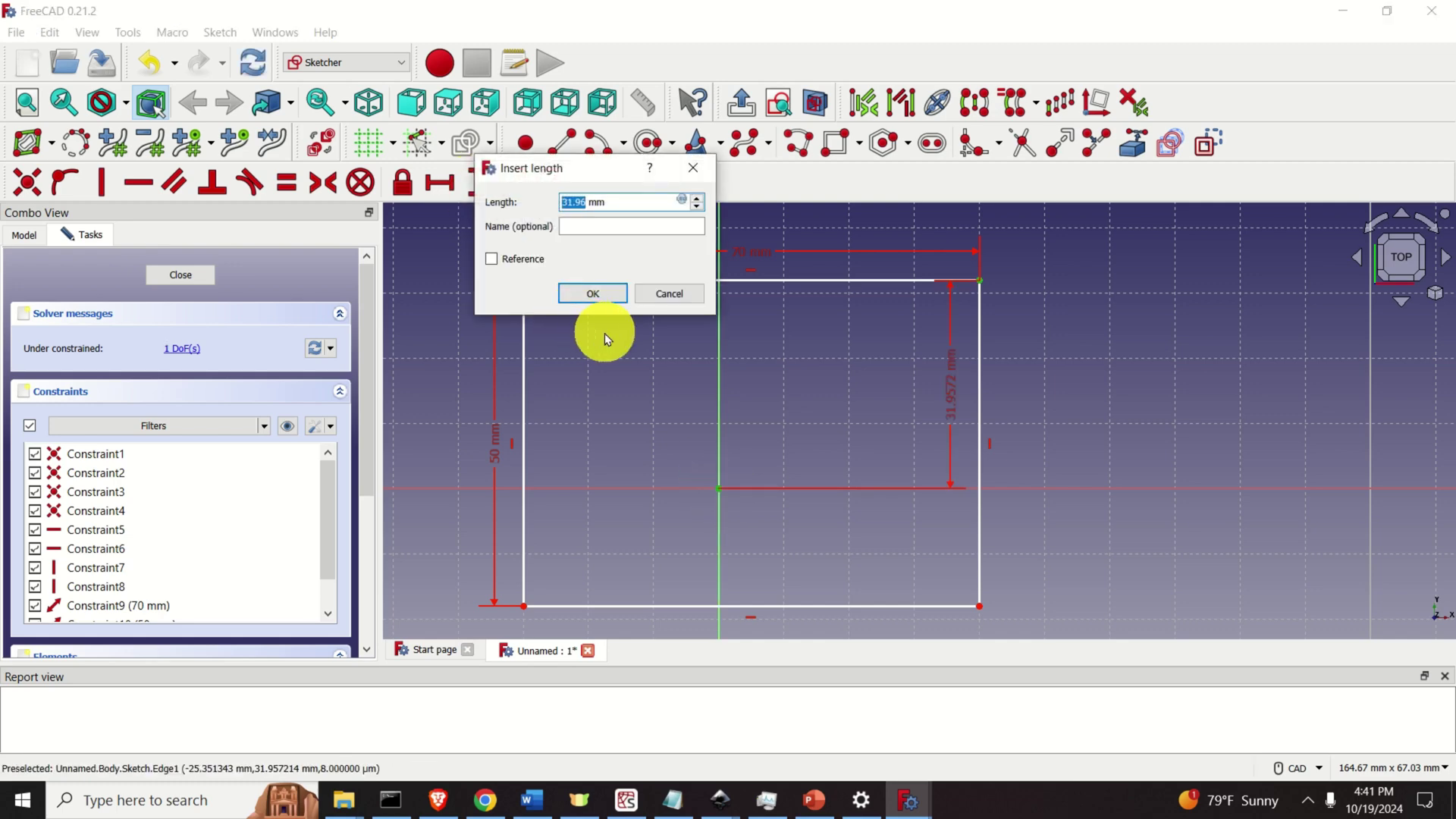
type("30")
key("Return")
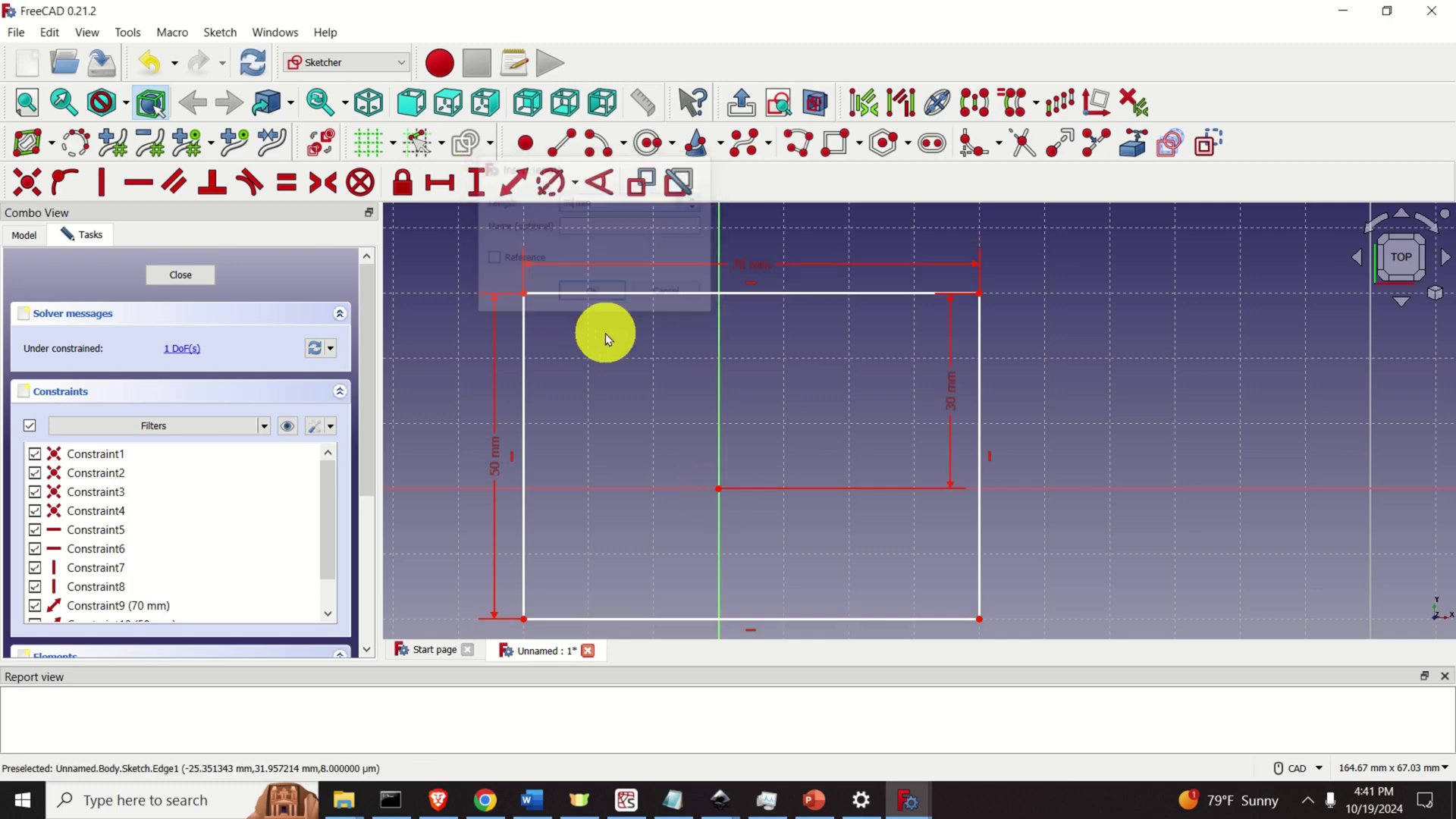
Constrain the horizontal distance between the origin and the rectangle's upper-right corner to 35 mm
left_click(719, 489)
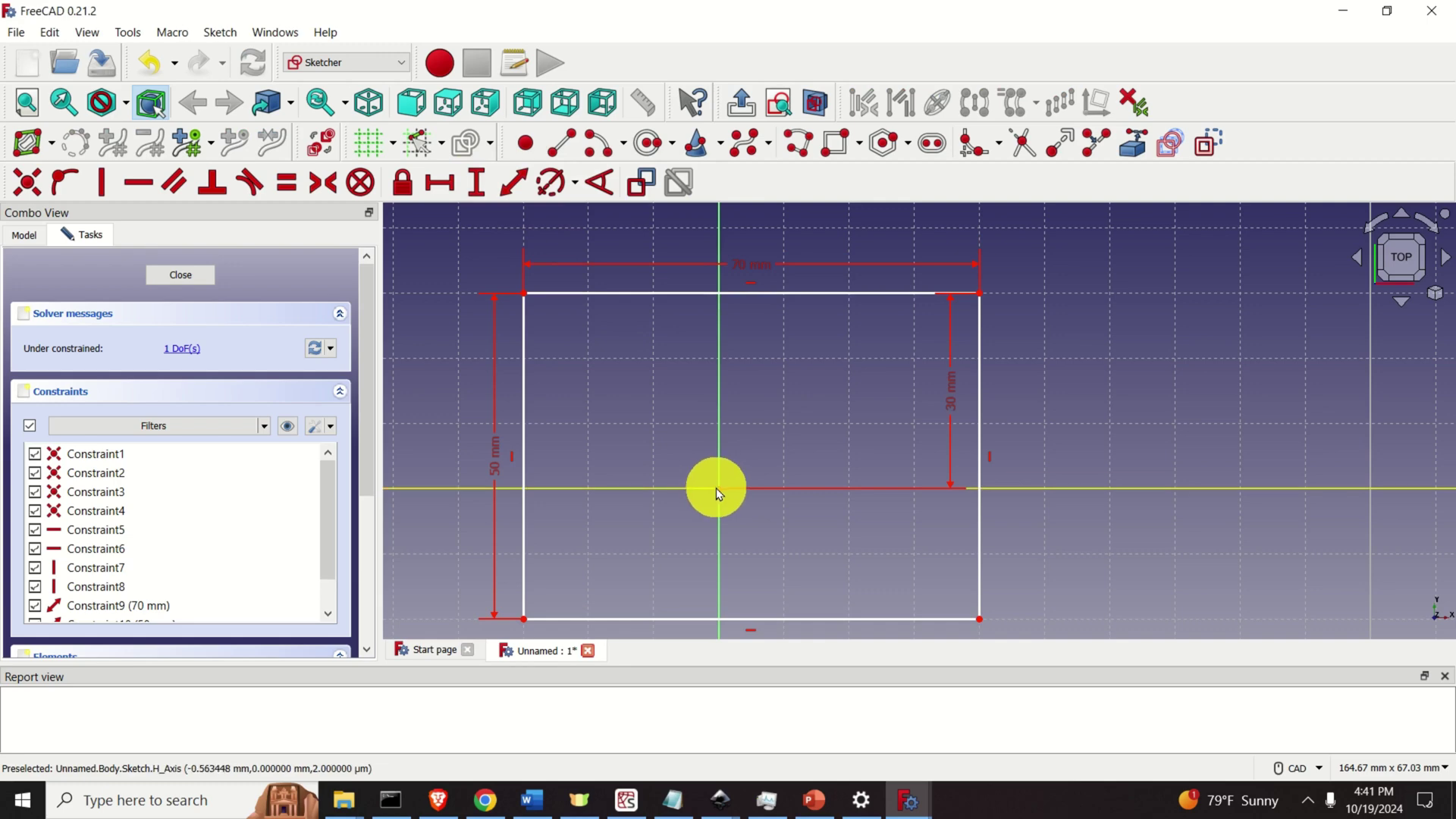
left_click(980, 293)
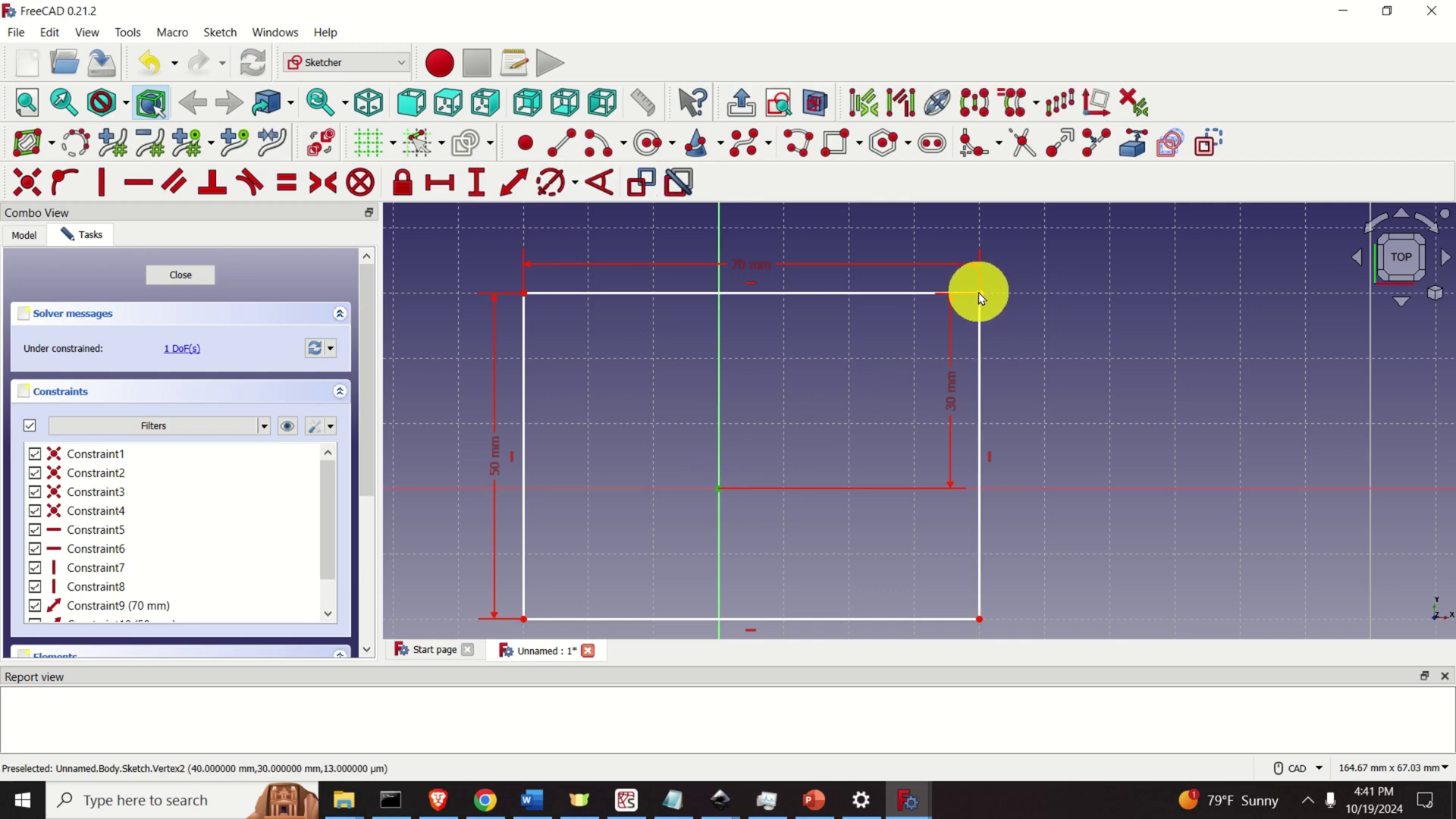
left_click(445, 184)
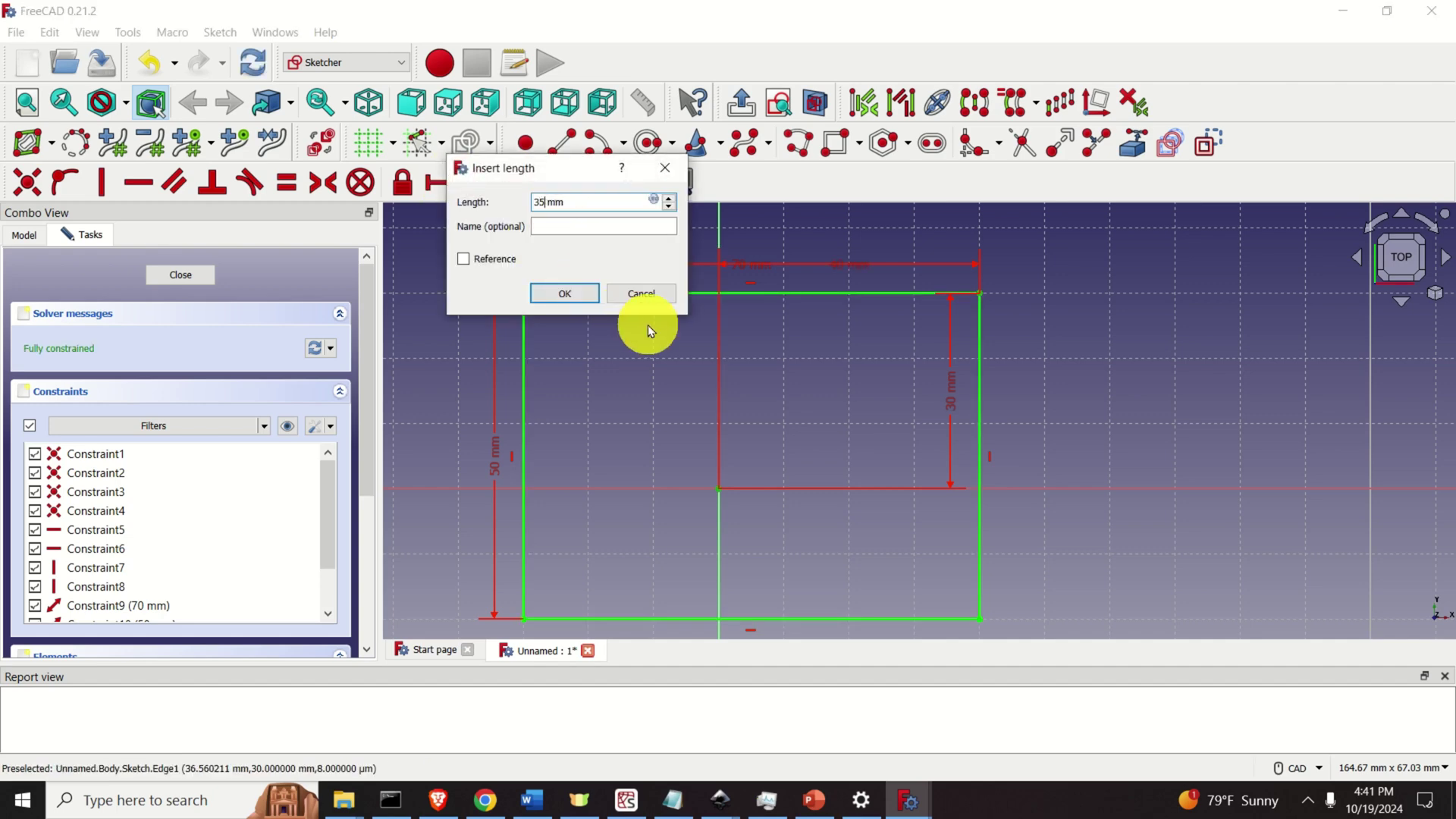
type("35")
key("Return")
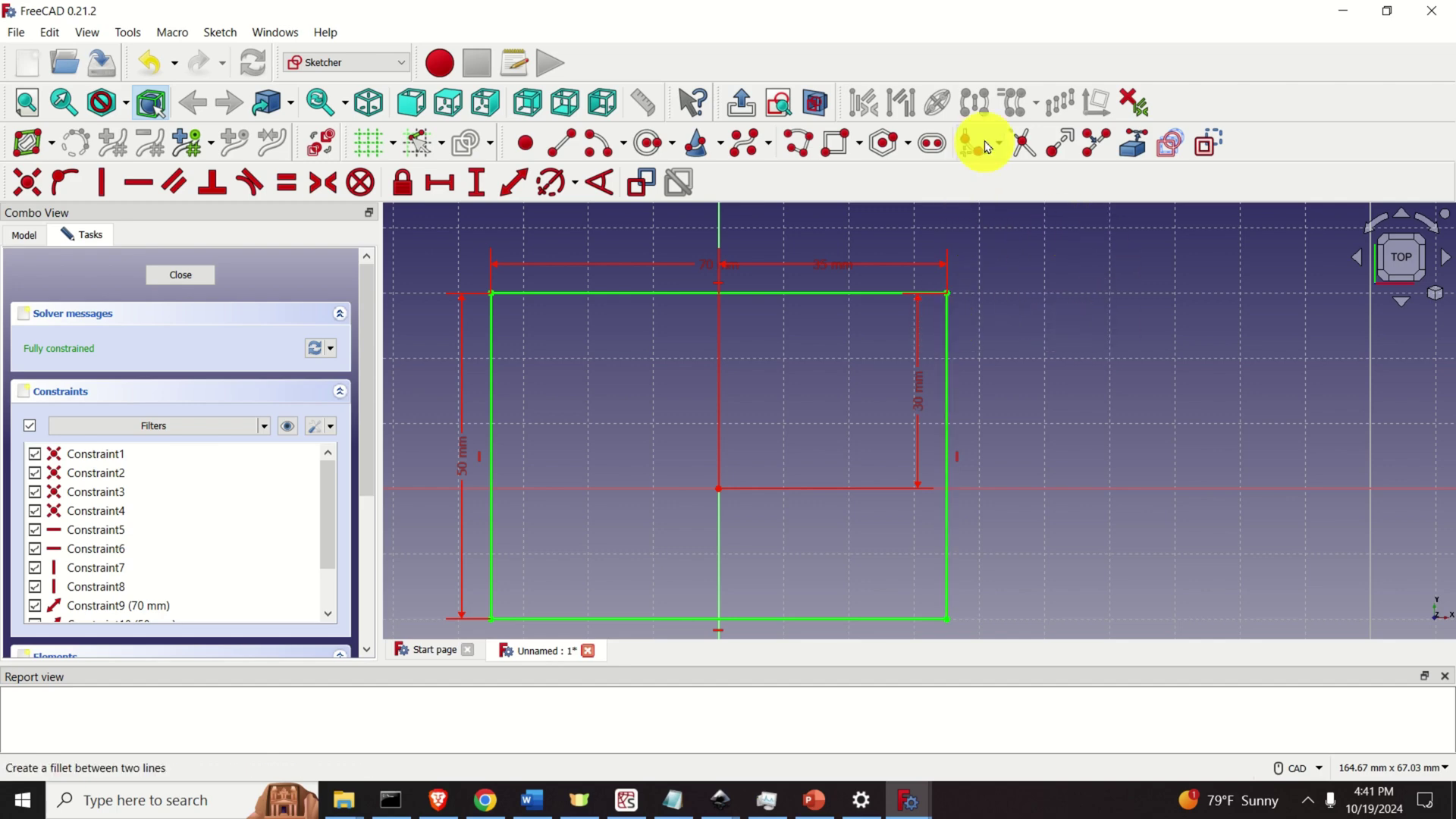
Fillet the rectangle's upper-right corner and constrain the fillet arc's radius to 7 mm
left_click(948, 332)
left_click(855, 296)
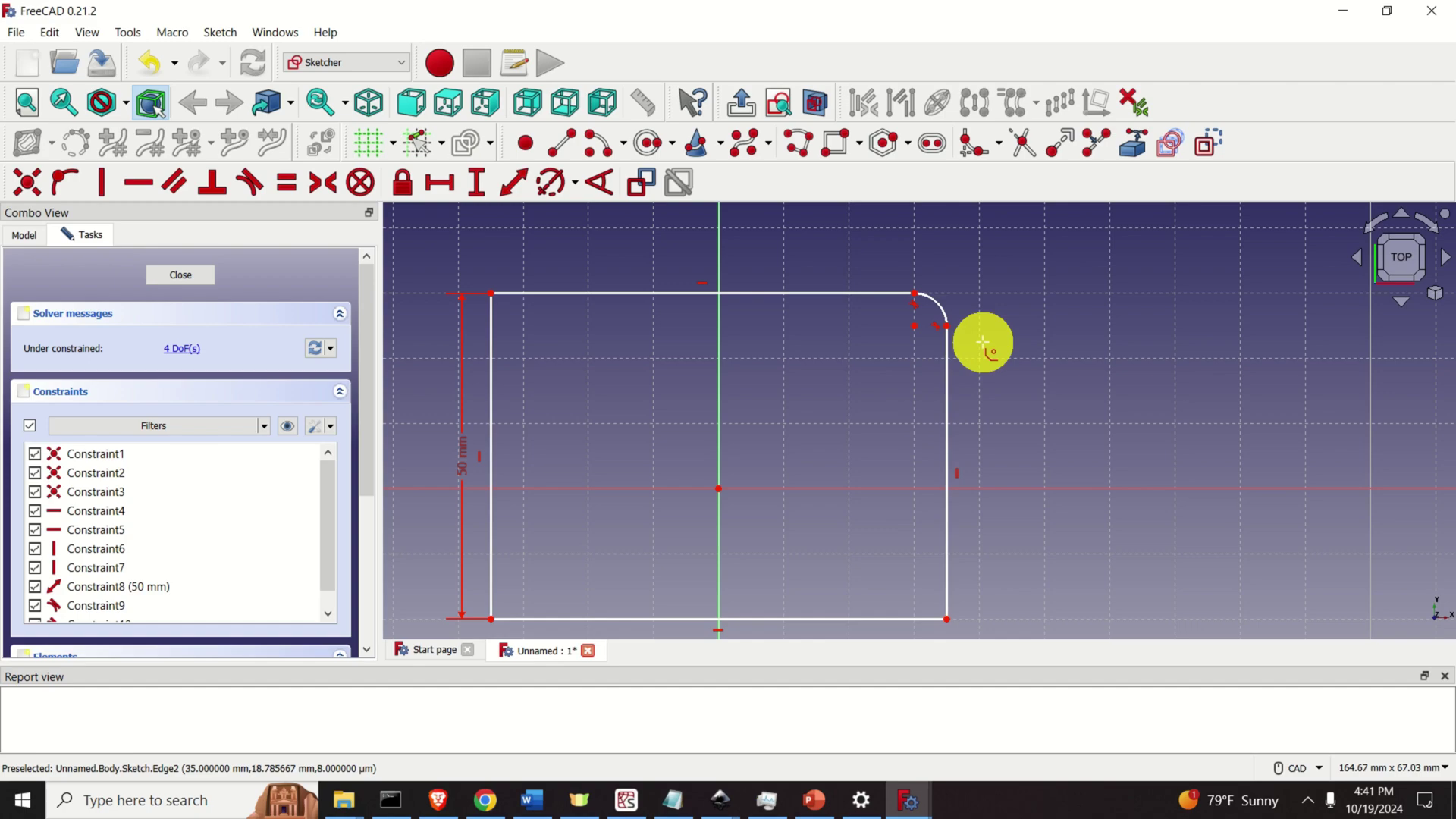
key("Escape")
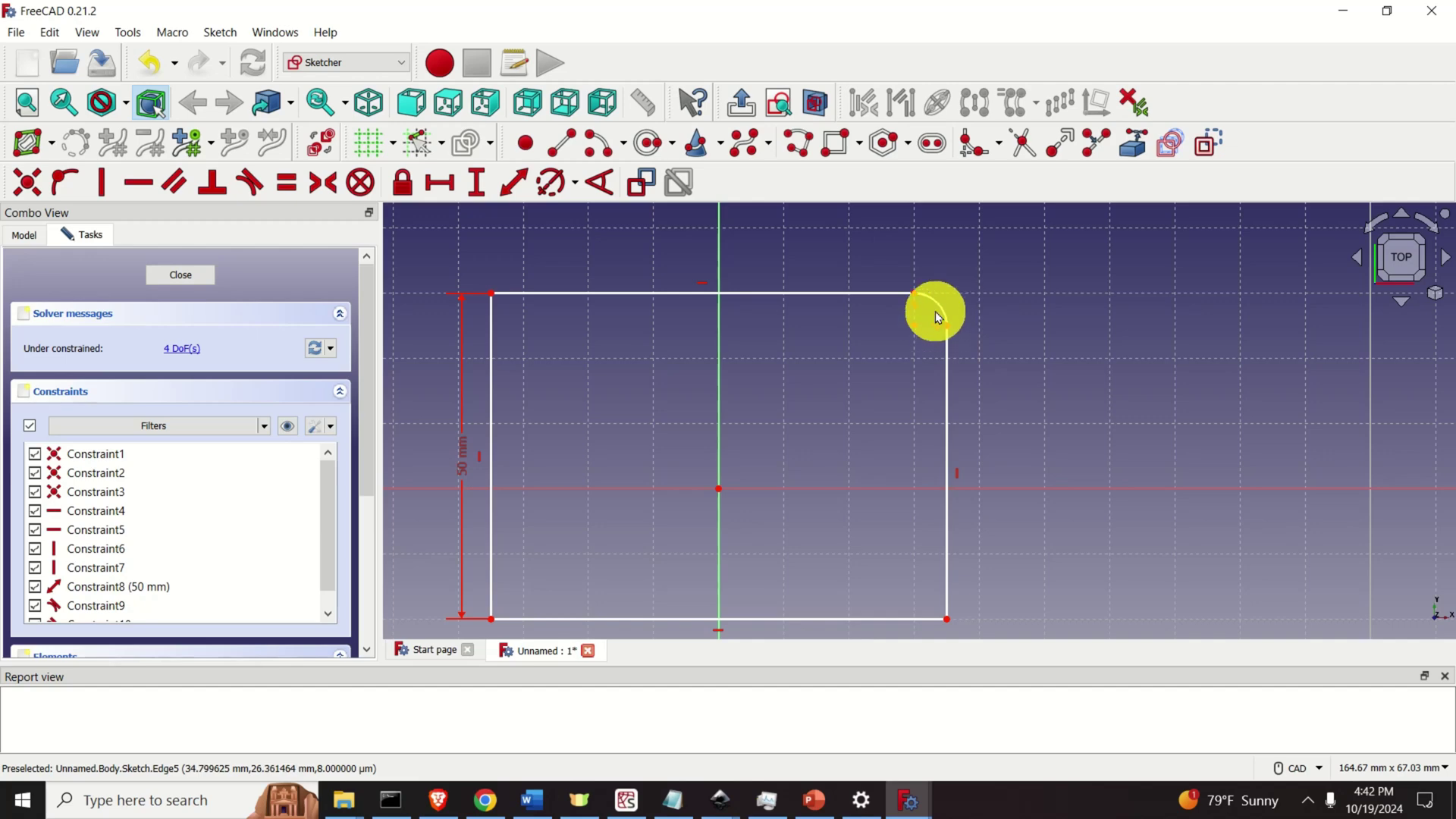
left_click(942, 311)
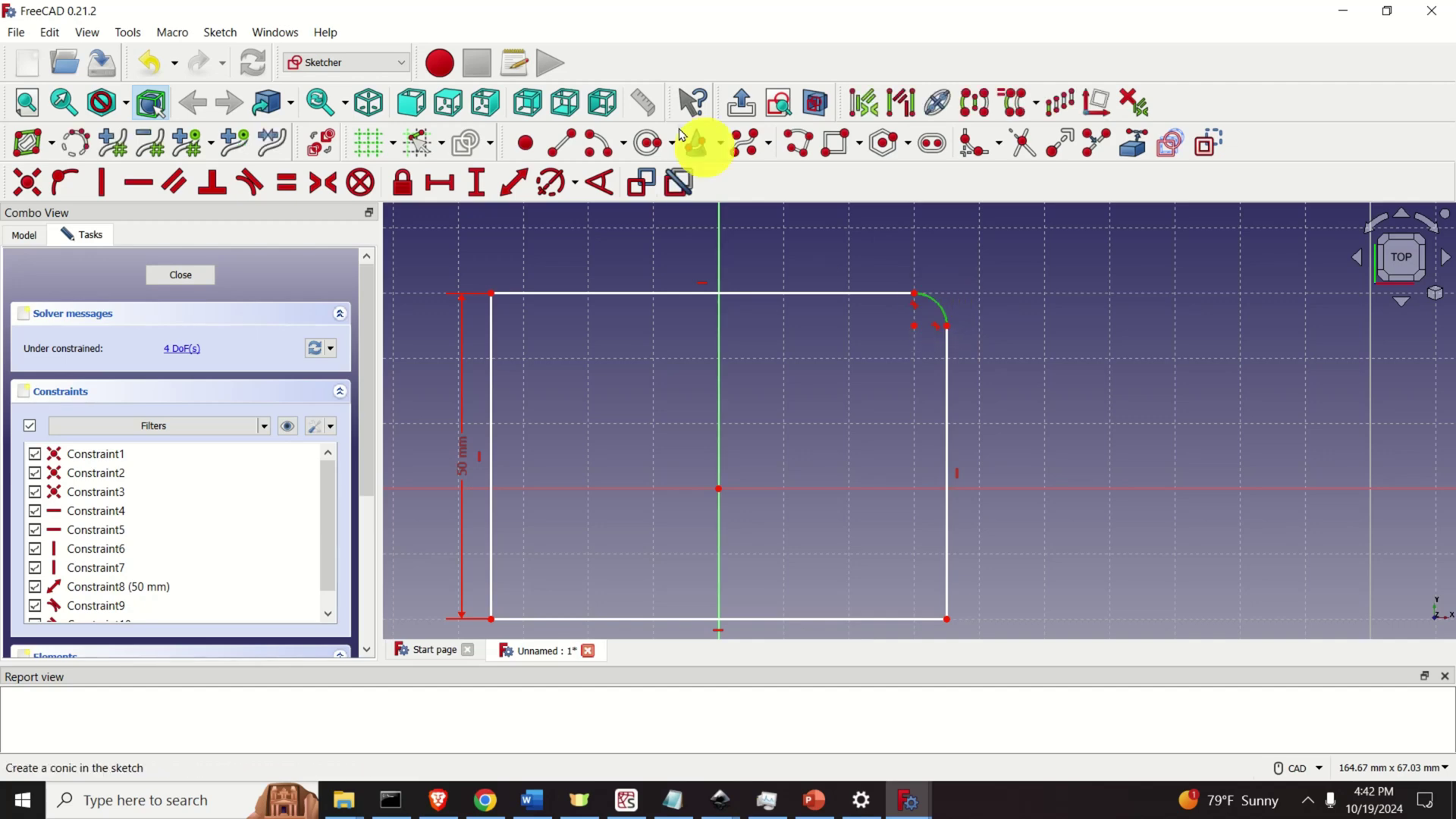
left_click(552, 182)
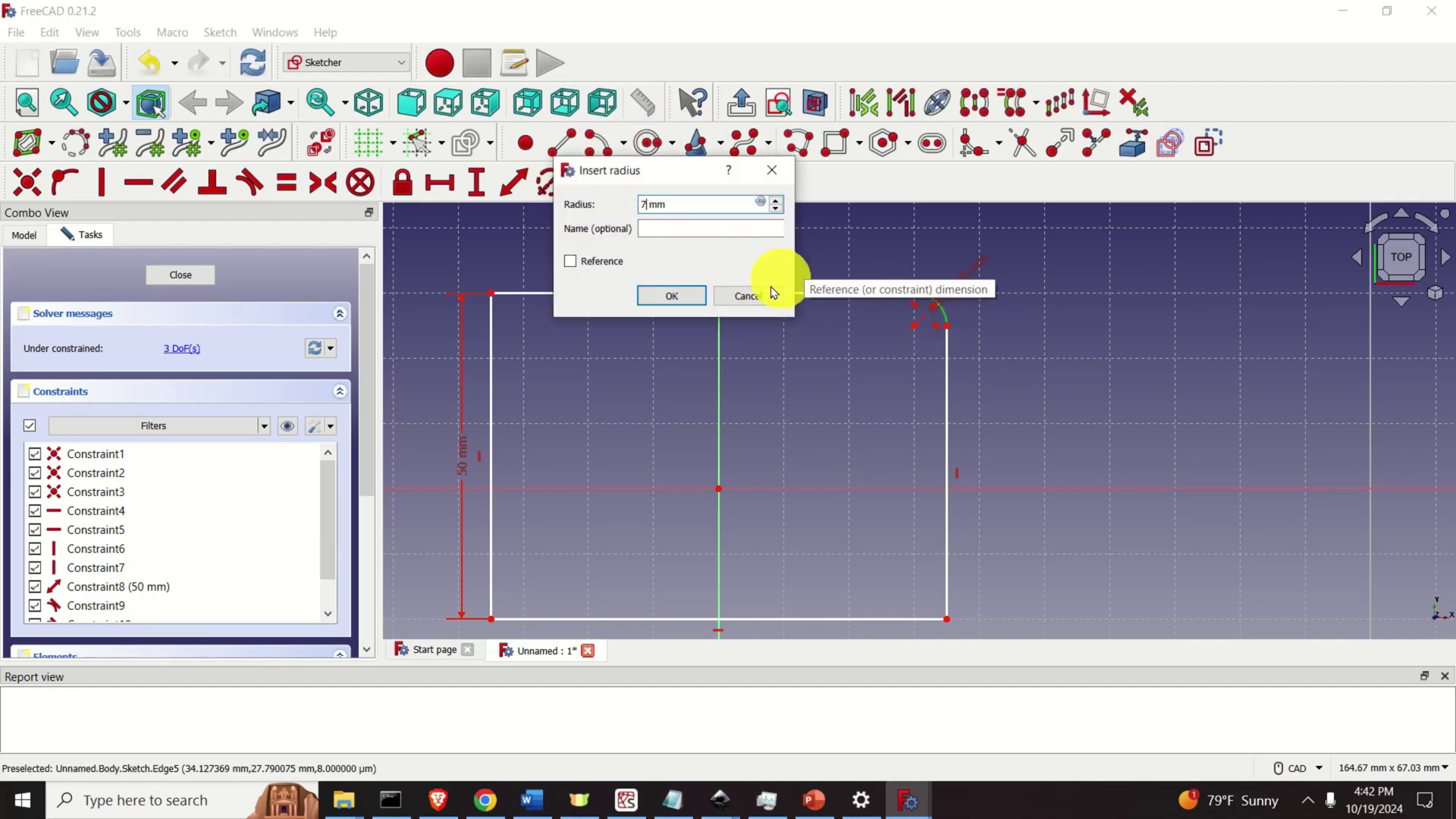
type("7")
left_click(694, 296)
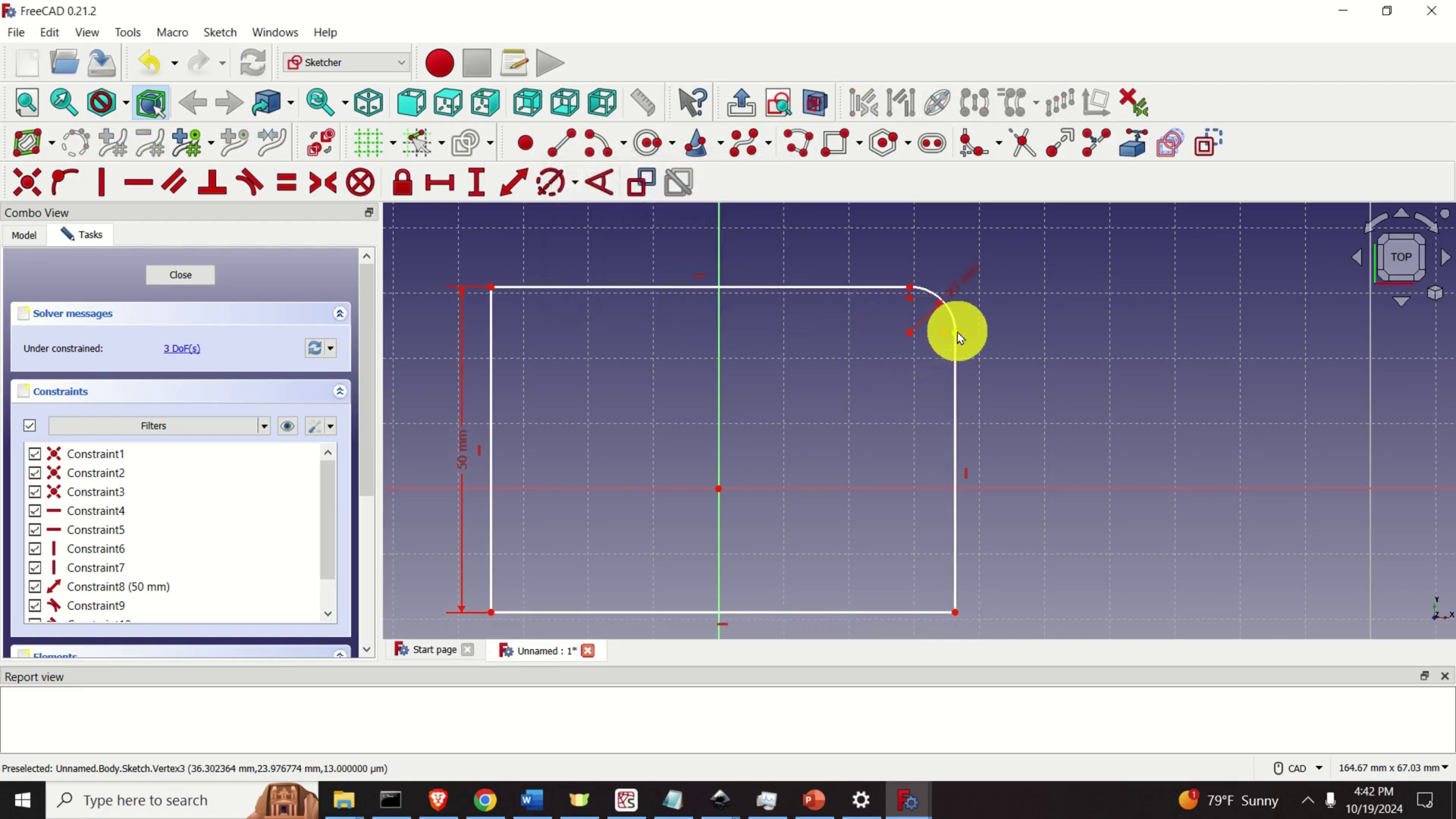
Constrain the horizontal distance from the upper-left corner to the fillet's lower endpoint to 70 mm and place the dimension above the rectangle
left_click(491, 287)
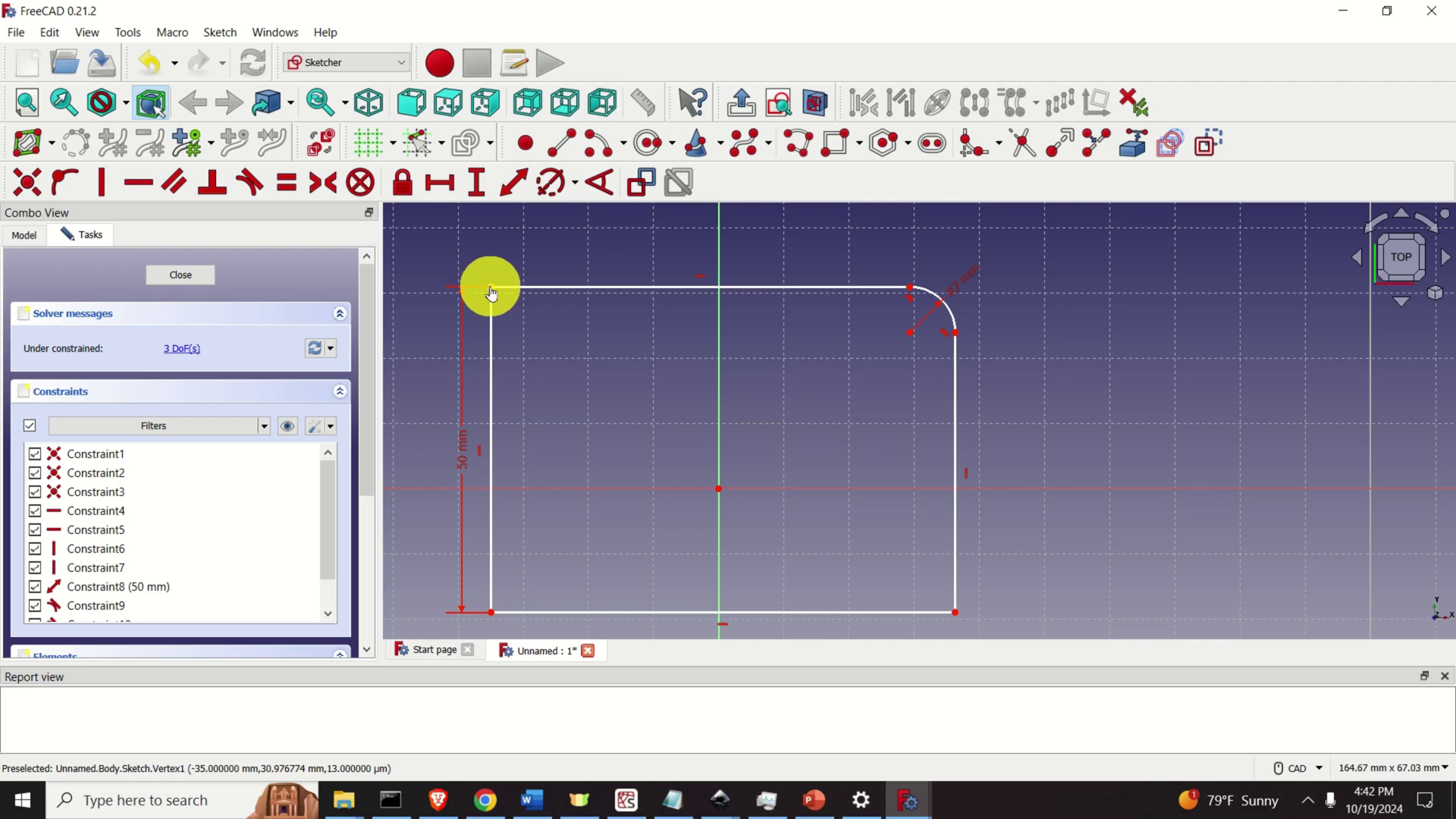
left_click(955, 333)
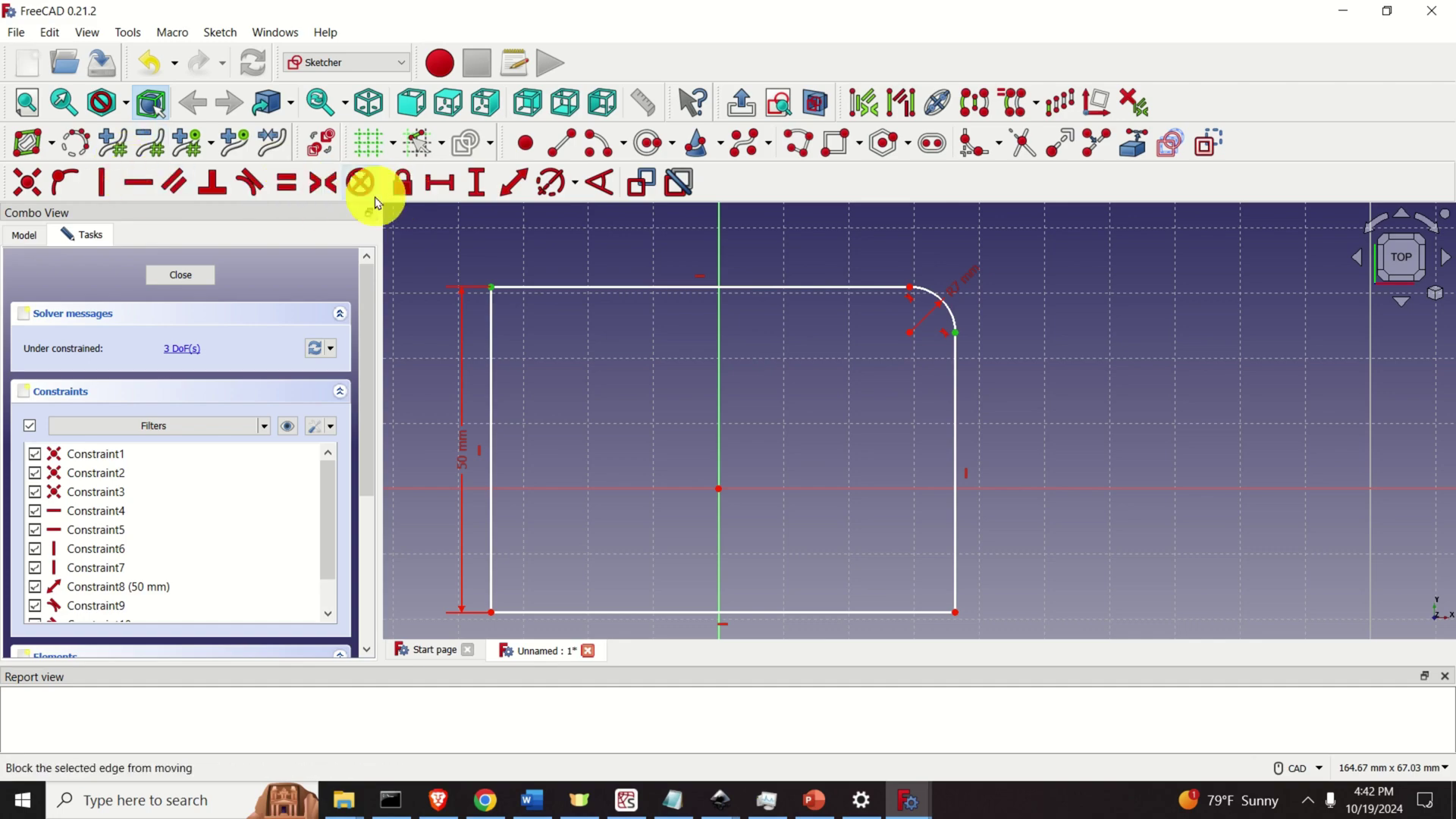
left_click(440, 199)
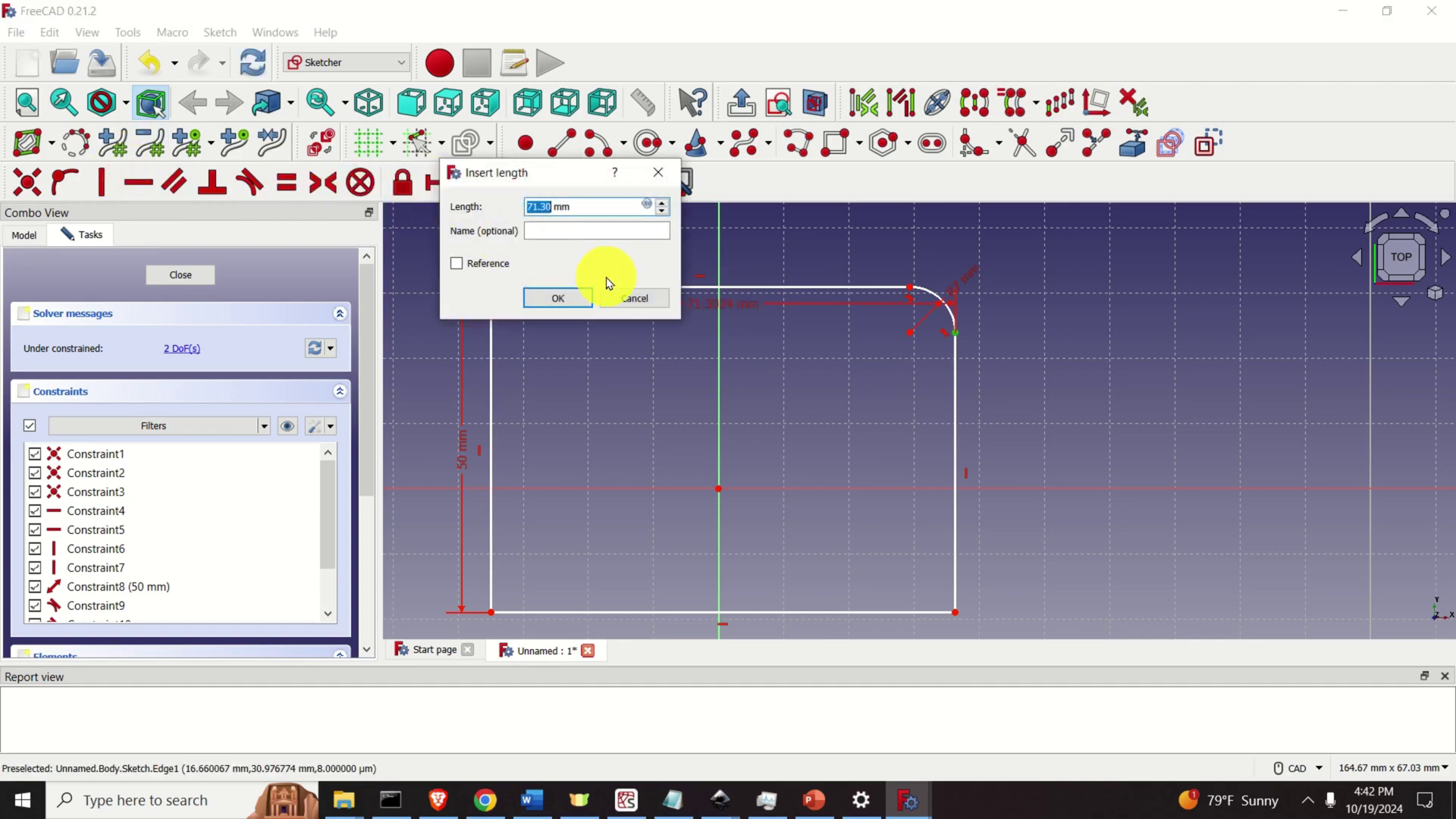
type("7")
key("Return")
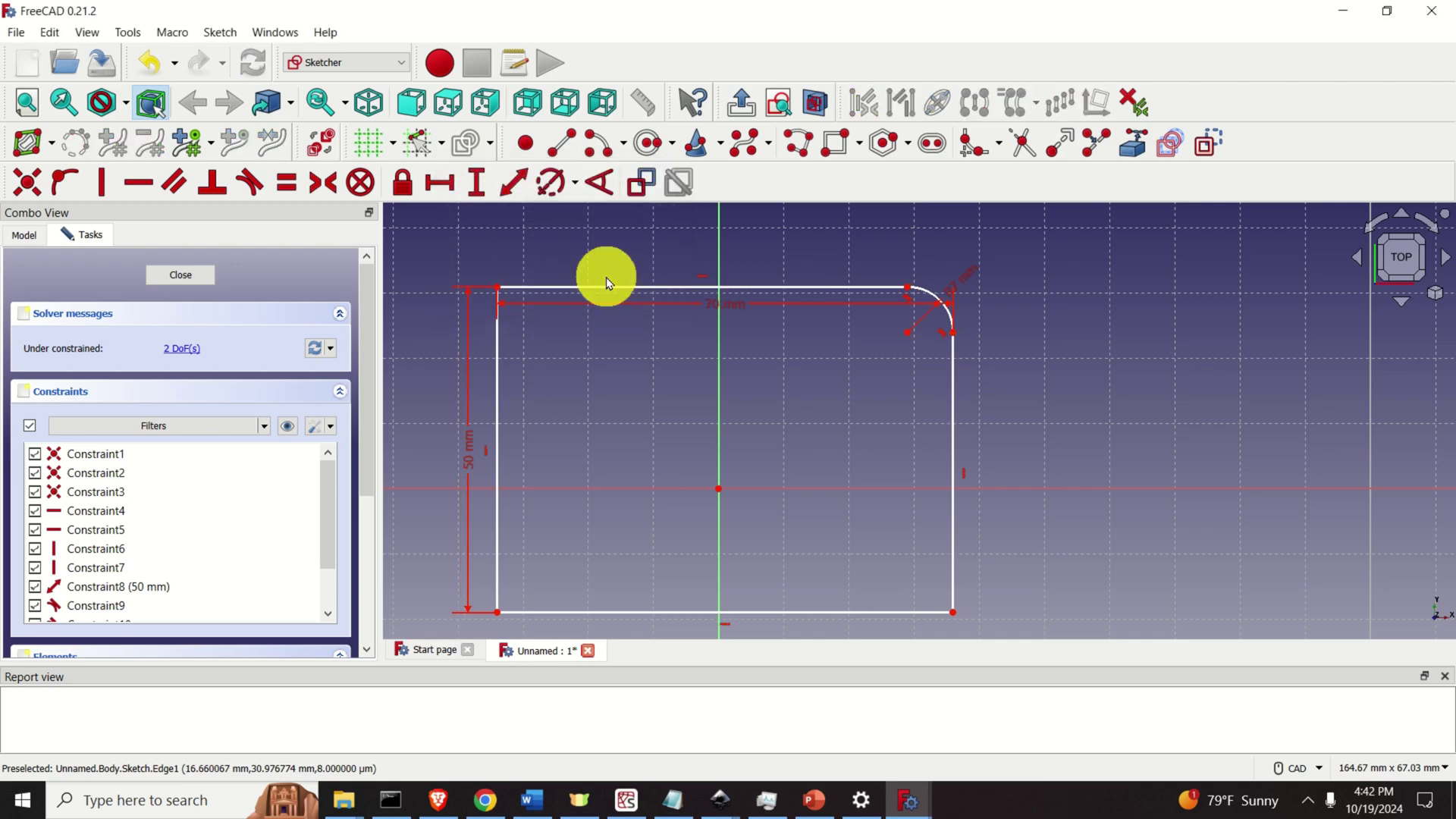
left_click(718, 253)
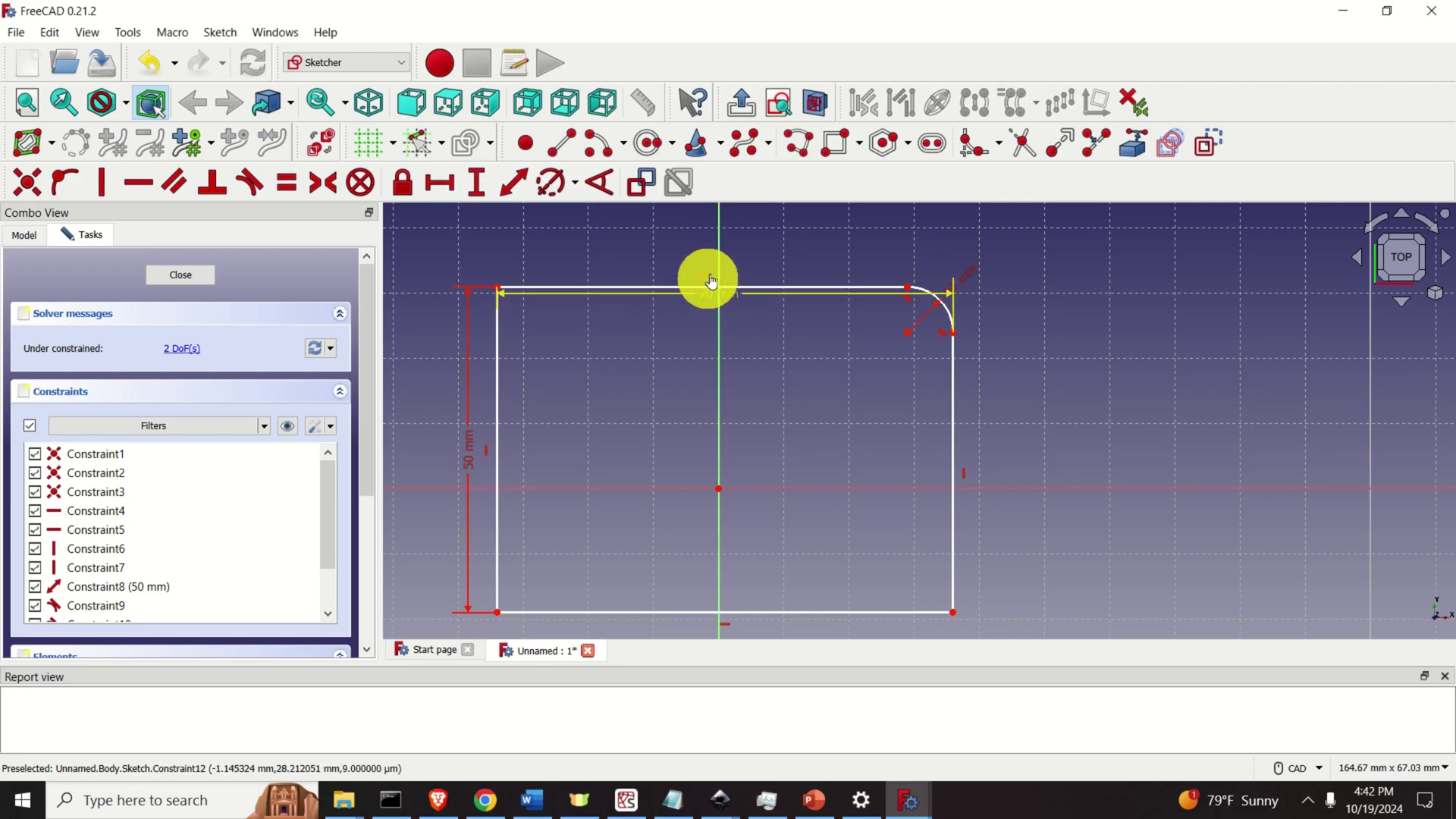
left_click_drag(712, 282, 668, 251)
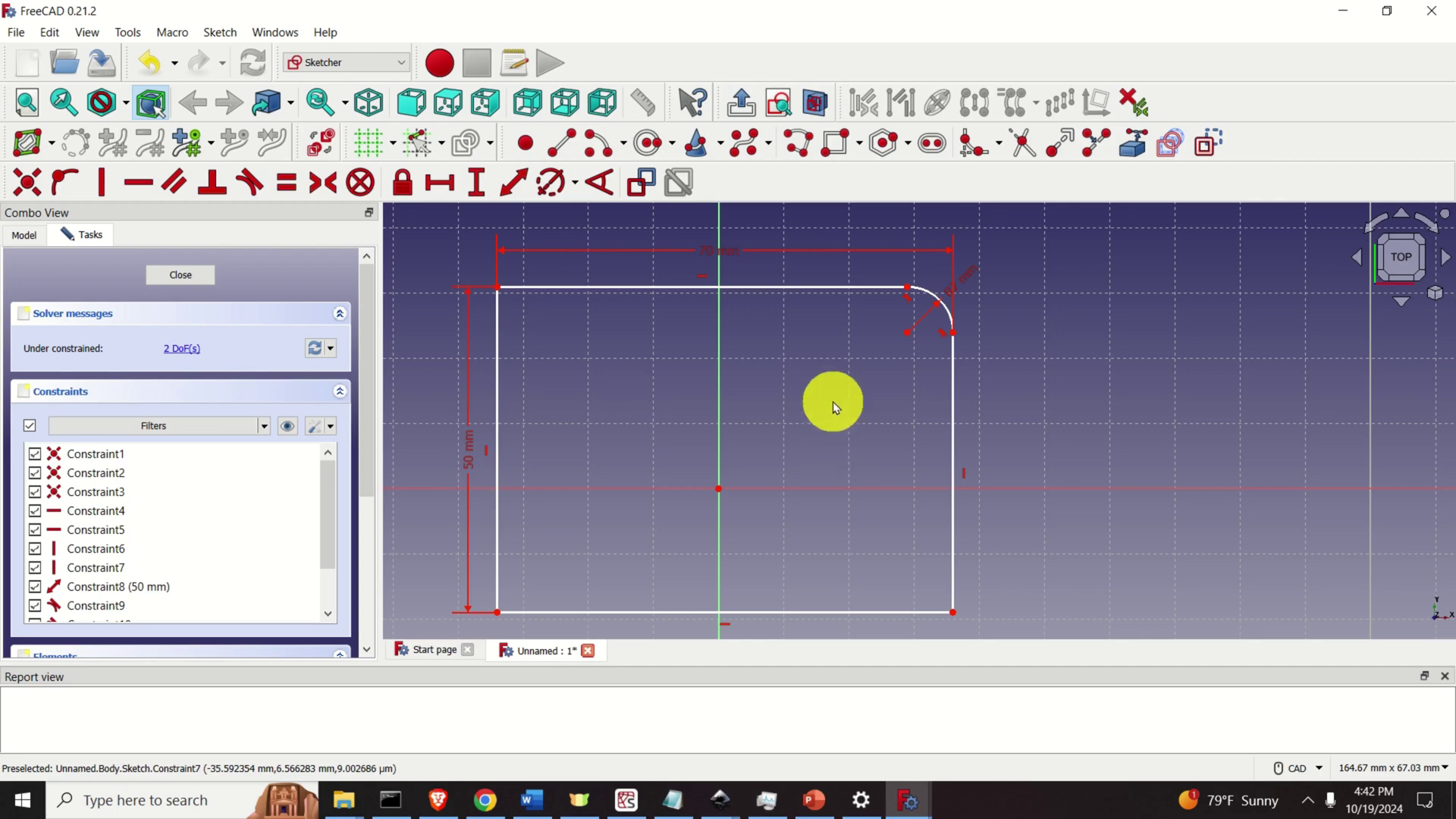
Constrain the rectangle's lower-right corner to 19 mm vertically and 35 mm horizontally from the origin
mouse_move(965, 361)
middle_mouse_down()
mouse_move(1034, 367)
mouse_move(1050, 351)
middle_mouse_up()
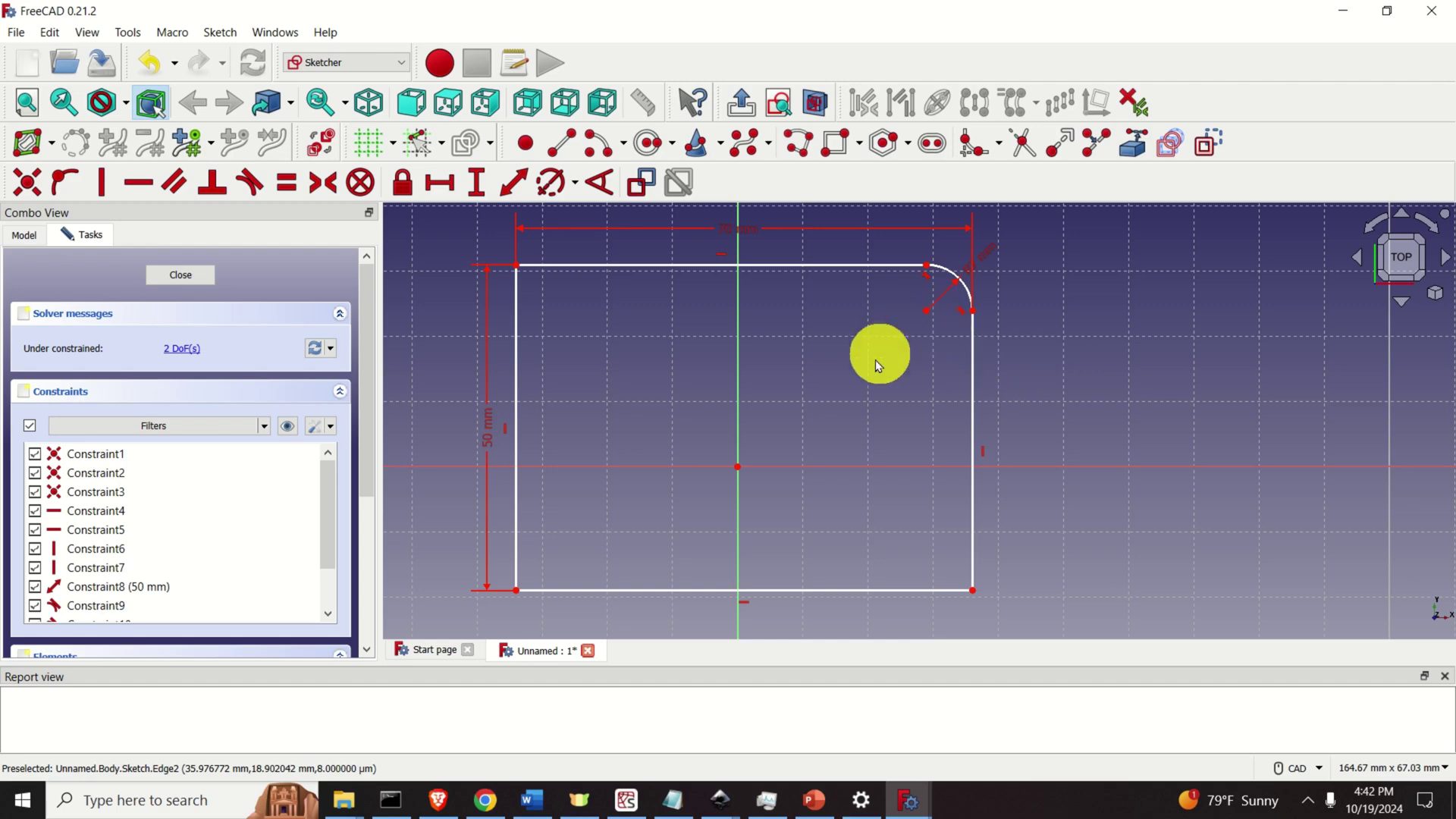
left_click(974, 590)
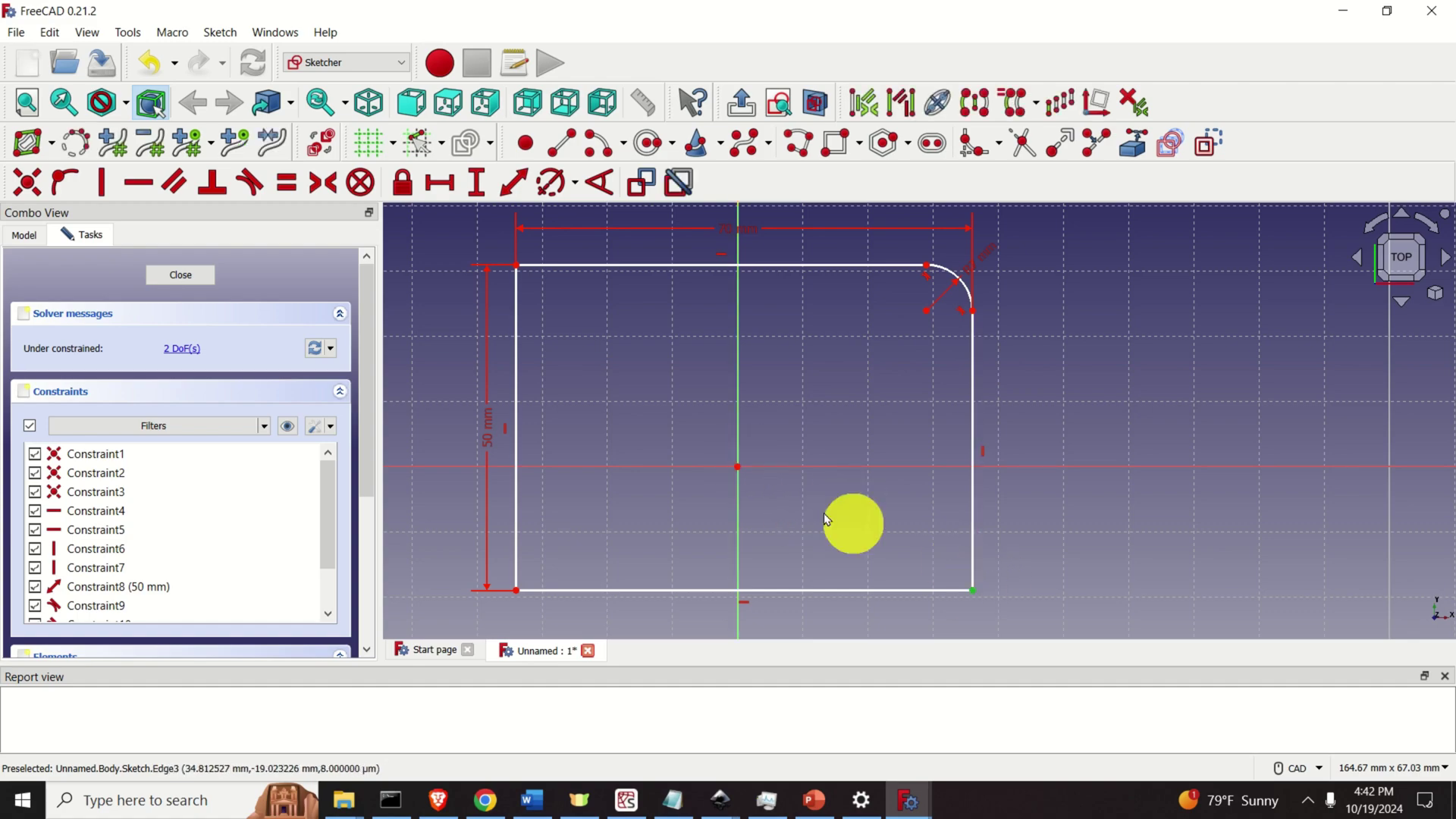
left_click(740, 466)
left_click(478, 182)
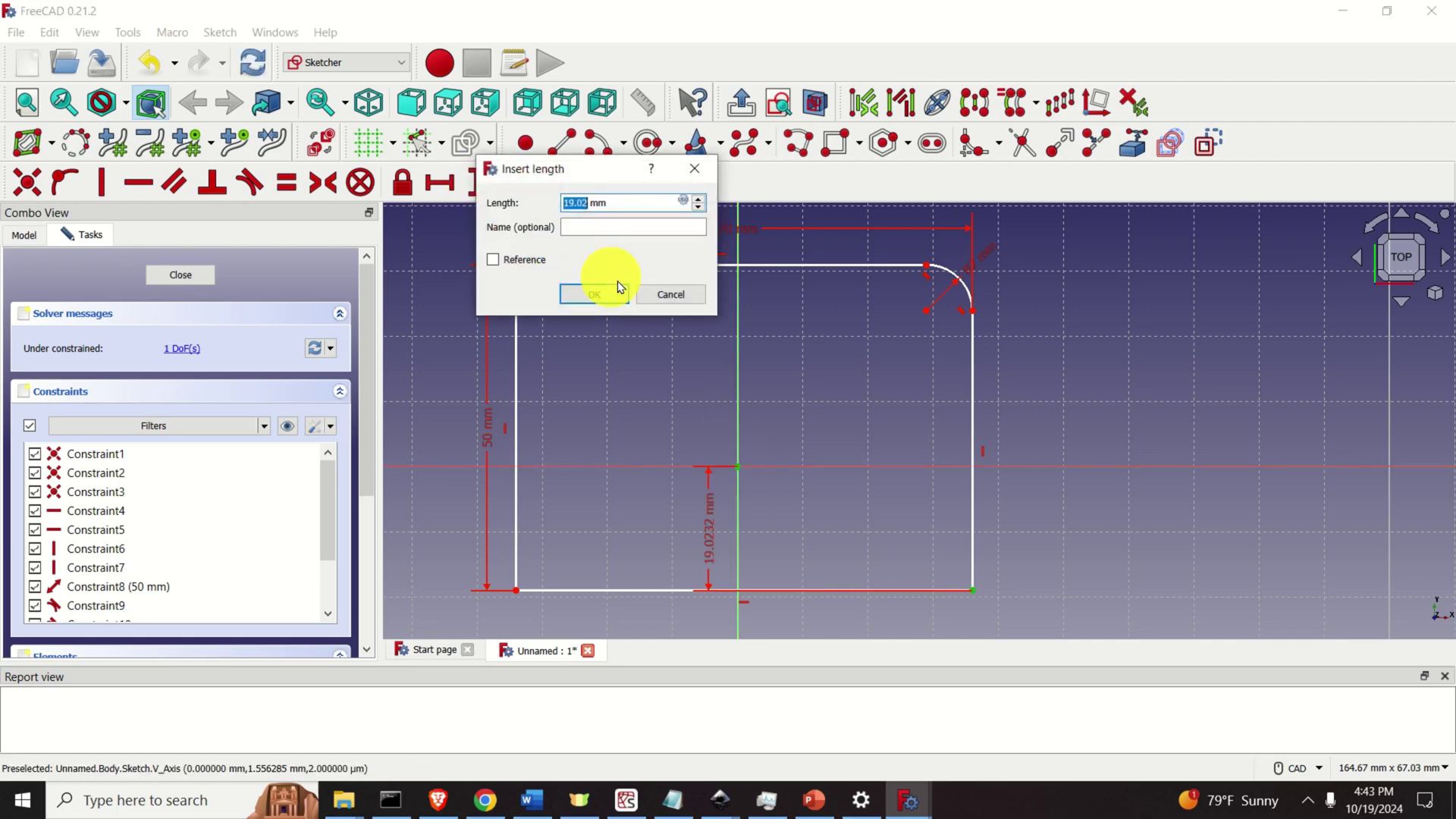
type("19")
left_click(619, 286)
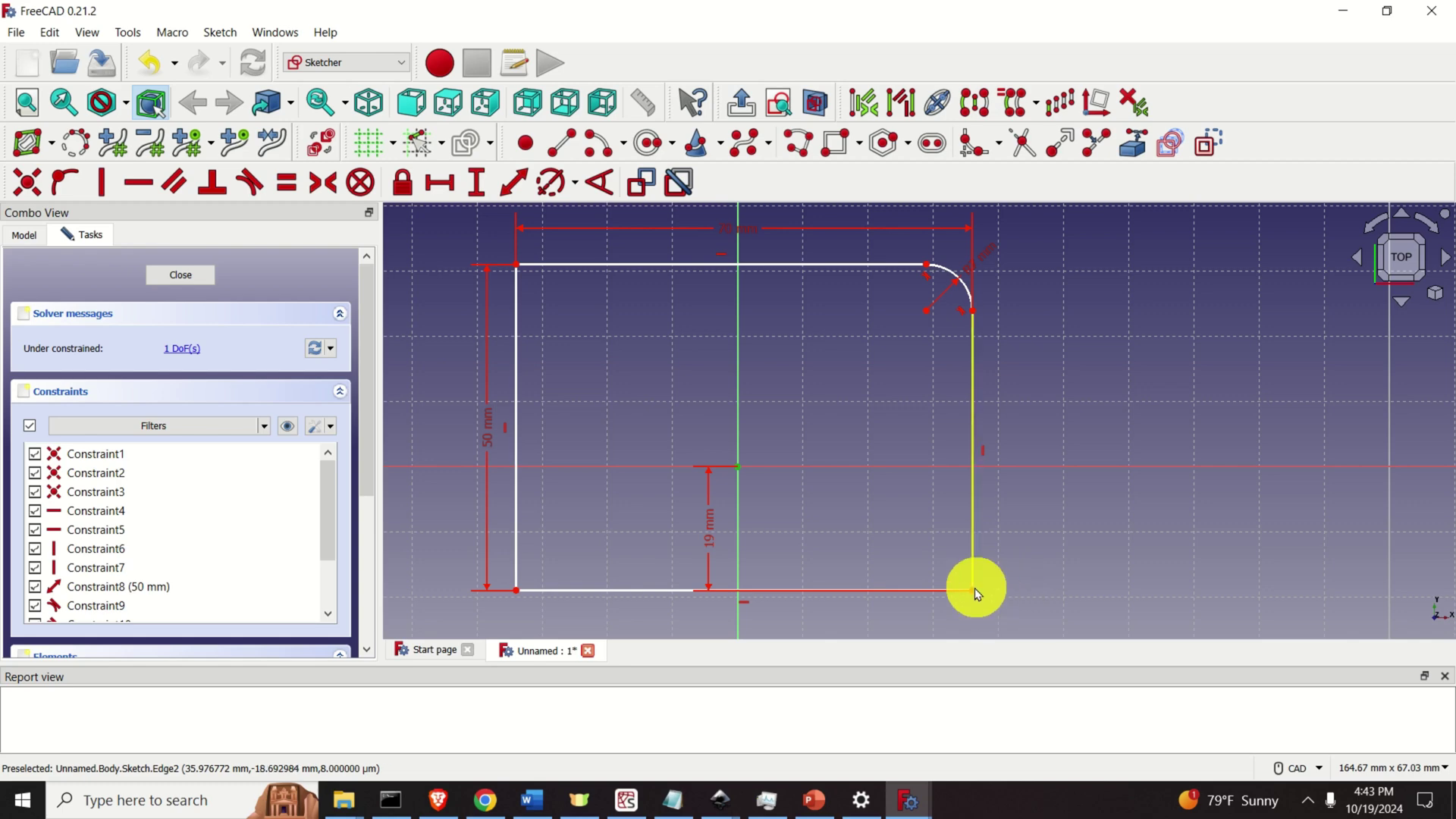
left_click(480, 204)
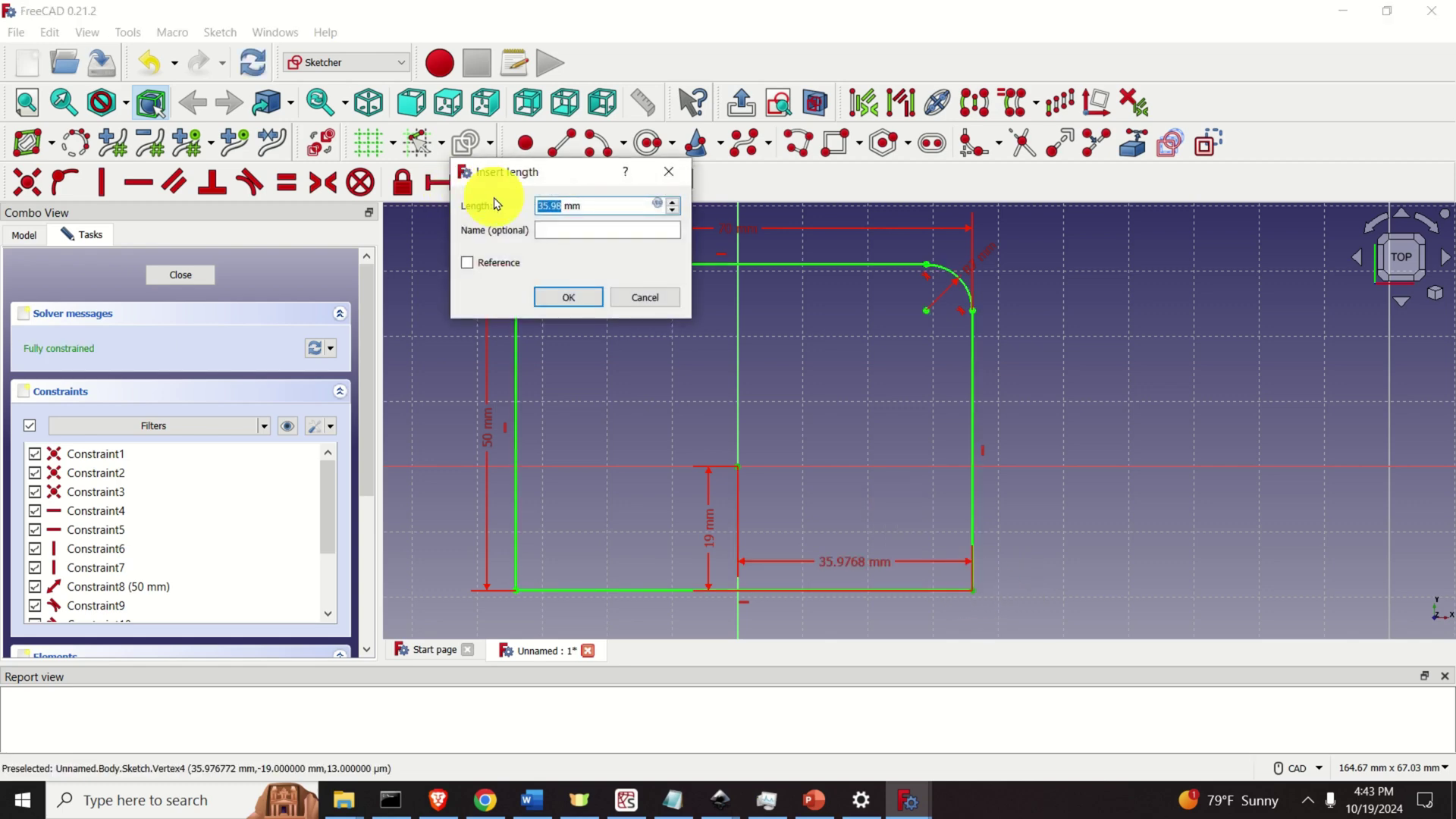
key("Return")
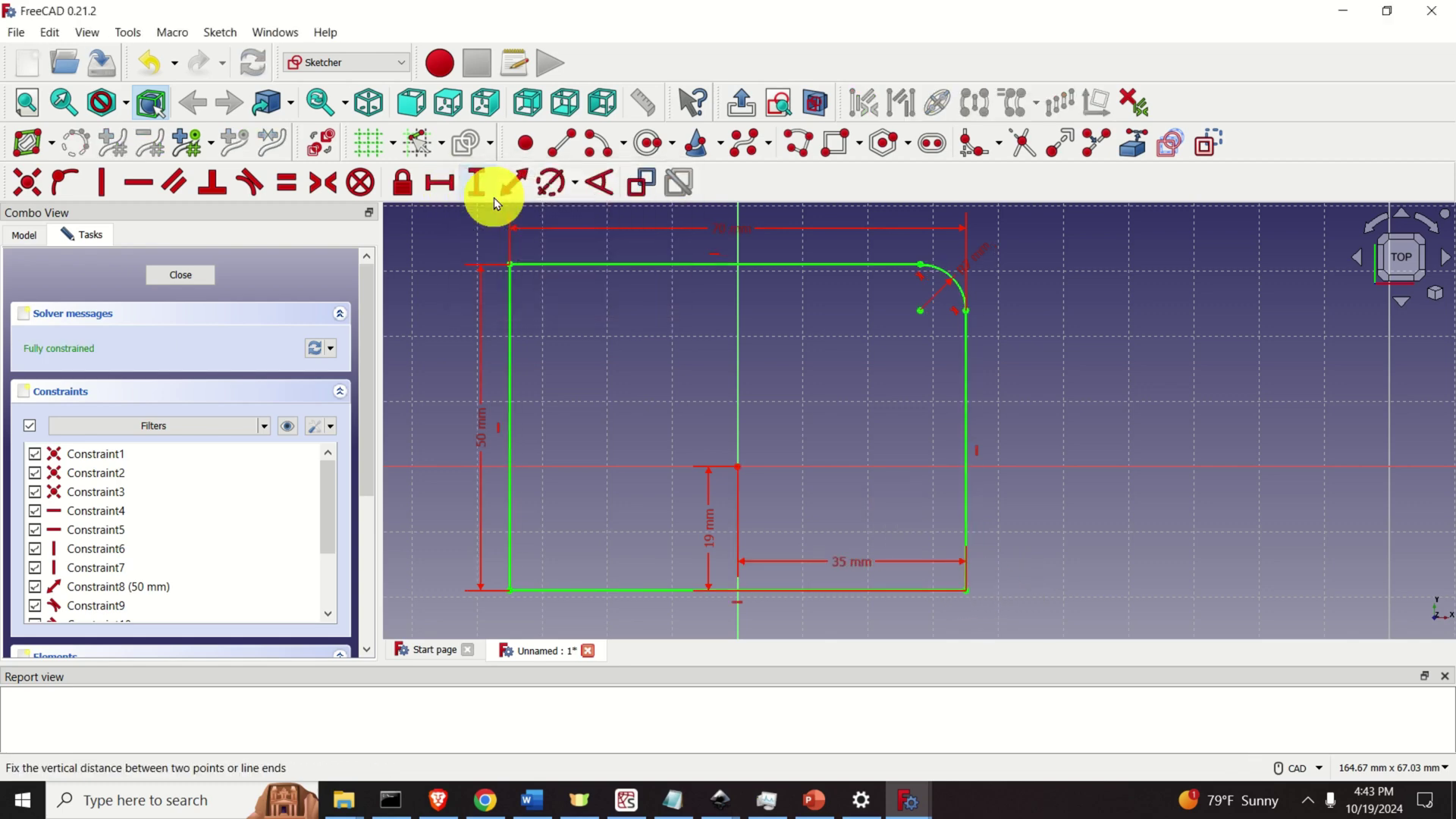